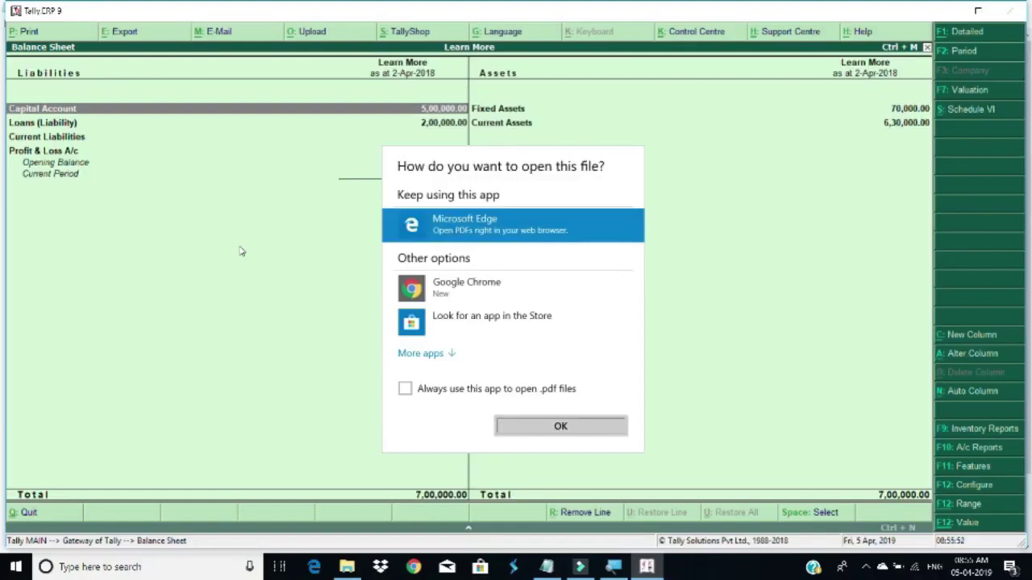
Open the exported balance sheet PDF in Google Chrome, look over the whole page and close it
{"action": "left_click", "coordinate": [492, 296]}
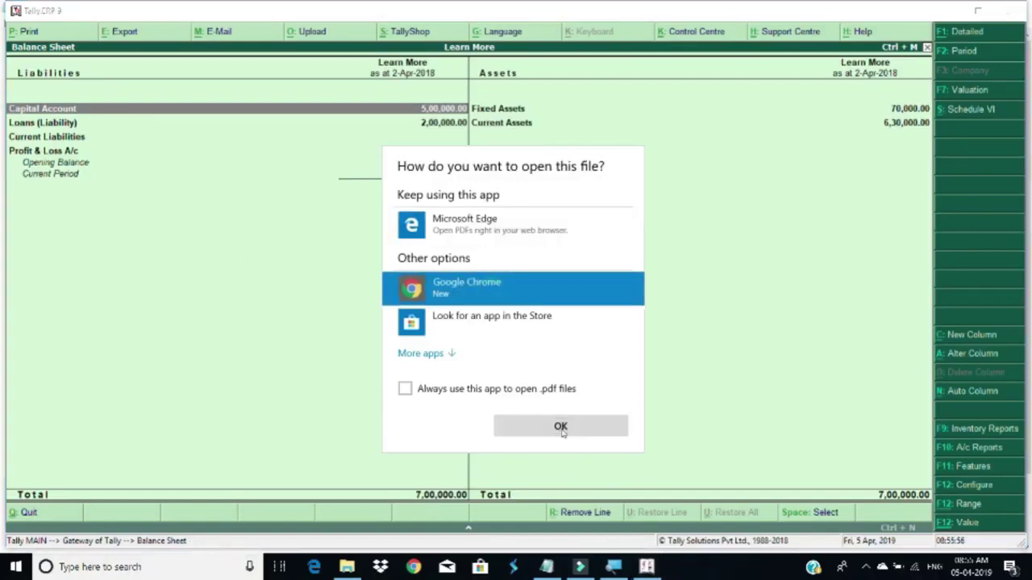
{"action": "left_click", "coordinate": [563, 430]}
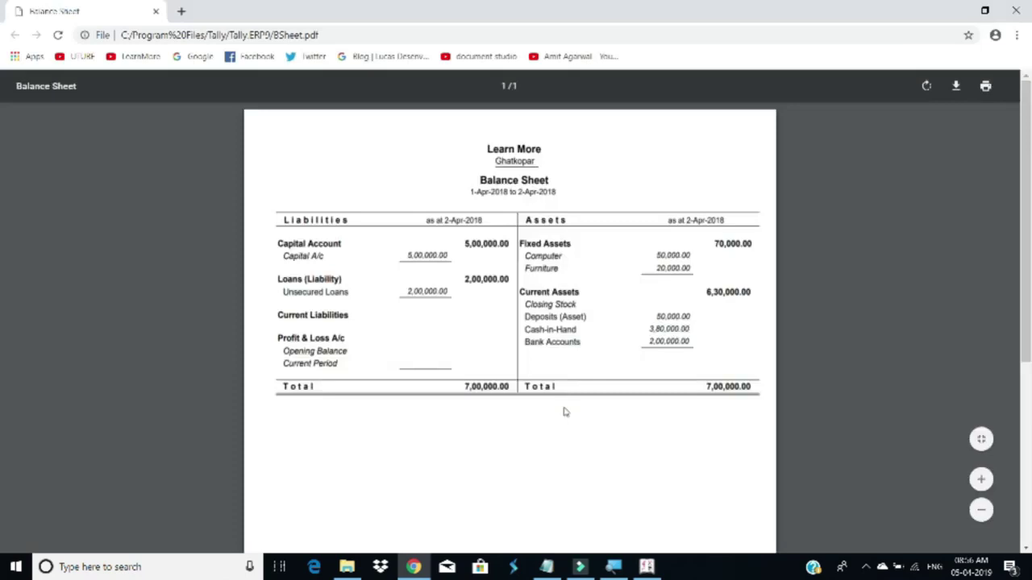
{"action": "scroll", "coordinate": [590, 343], "scroll_direction": "down", "scroll_amount": 3}
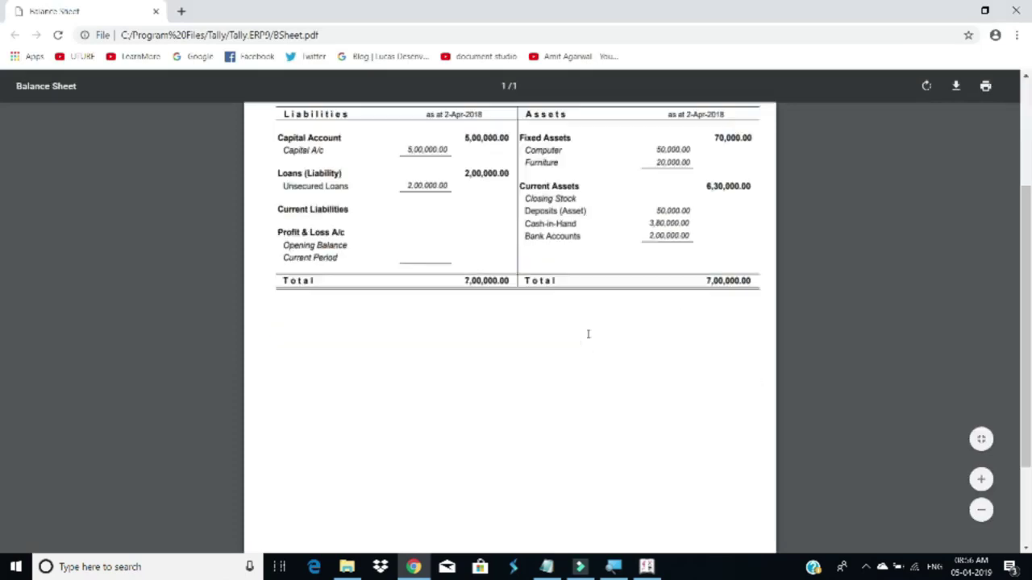
{"action": "scroll", "coordinate": [589, 333], "scroll_direction": "up", "scroll_amount": 3}
{"action": "key", "text": "ctrl+minus"}
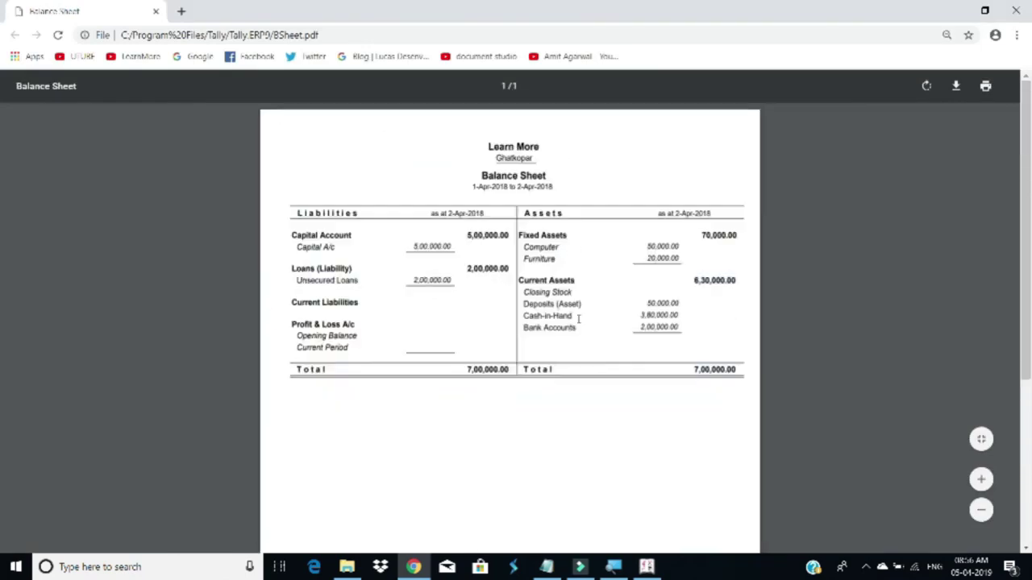
{"action": "scroll", "coordinate": [578, 318], "scroll_direction": "down", "scroll_amount": 2}
{"action": "scroll", "coordinate": [578, 318], "scroll_direction": "up", "scroll_amount": 2}
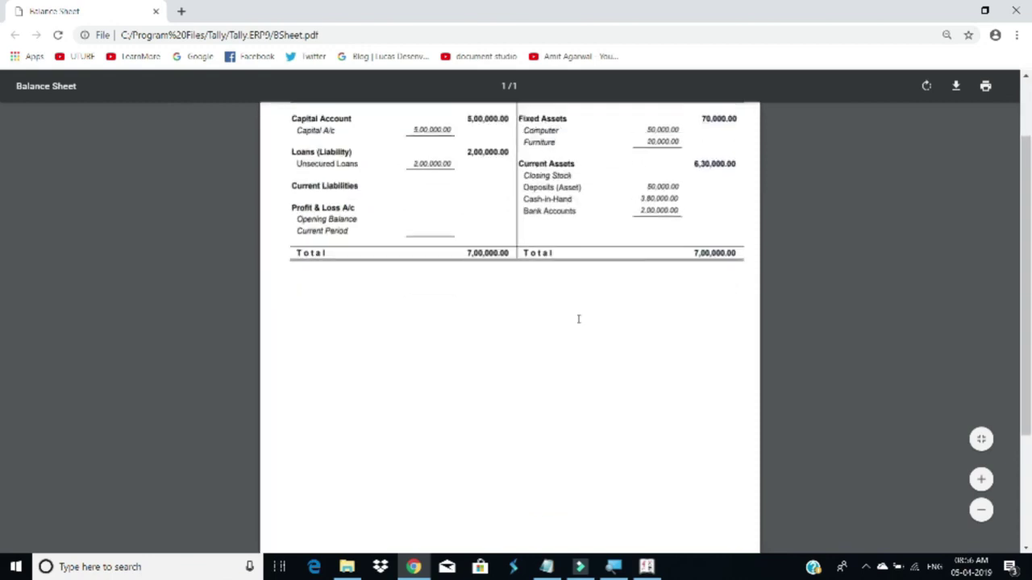
{"action": "left_click", "coordinate": [1017, 10]}
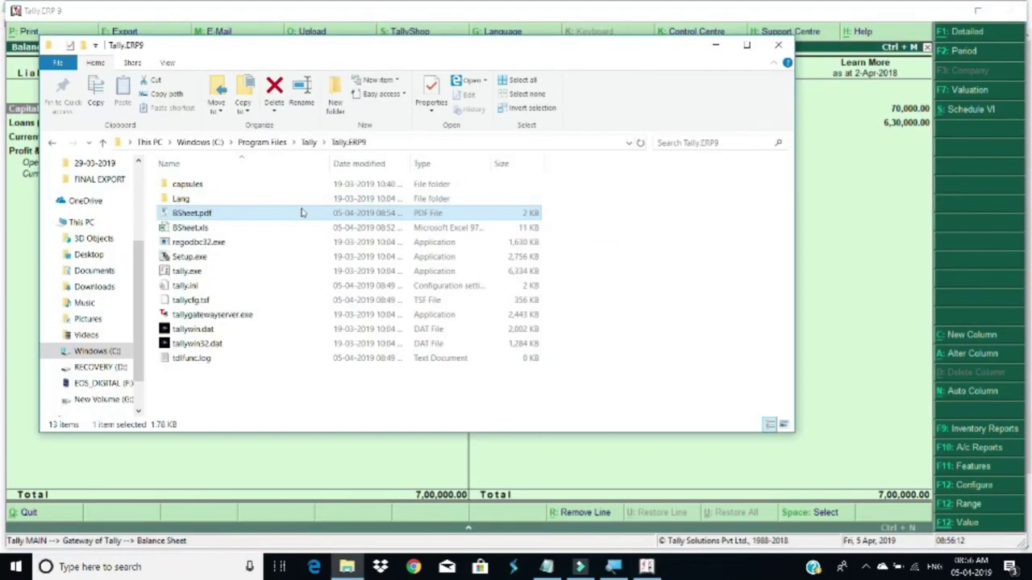
Maximize the Tally.ERP9 folder, inspect the exported BSheet.xls and BSheet.pdf files, and close the folder
{"action": "double_click", "coordinate": [286, 45]}
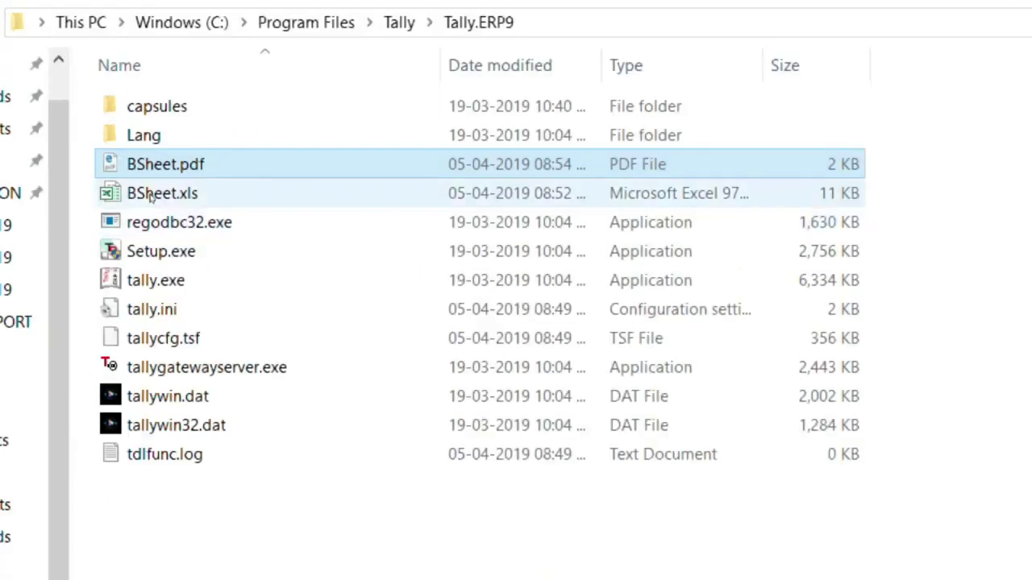
{"action": "left_click", "coordinate": [151, 198]}
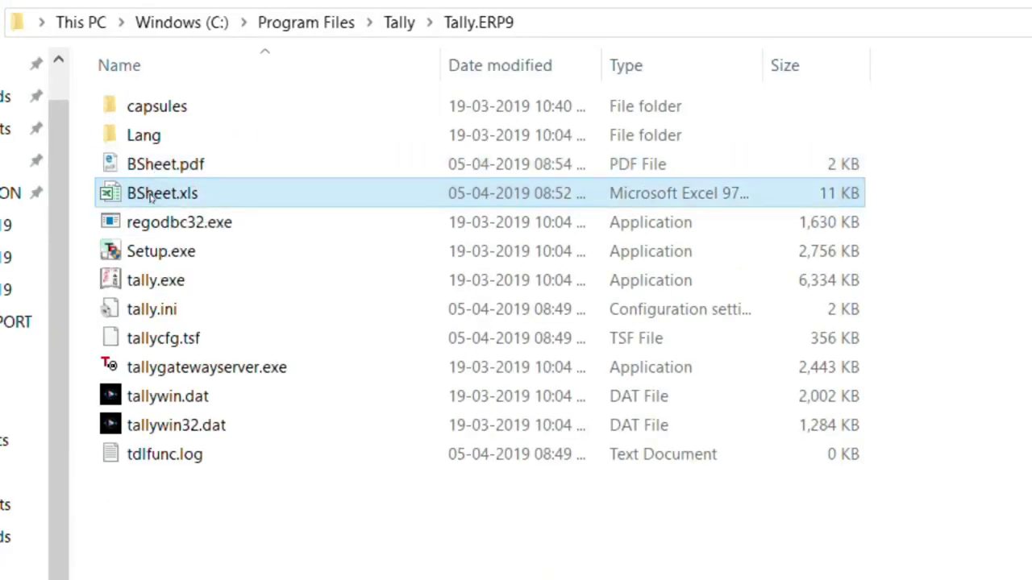
{"action": "key", "text": "Up"}
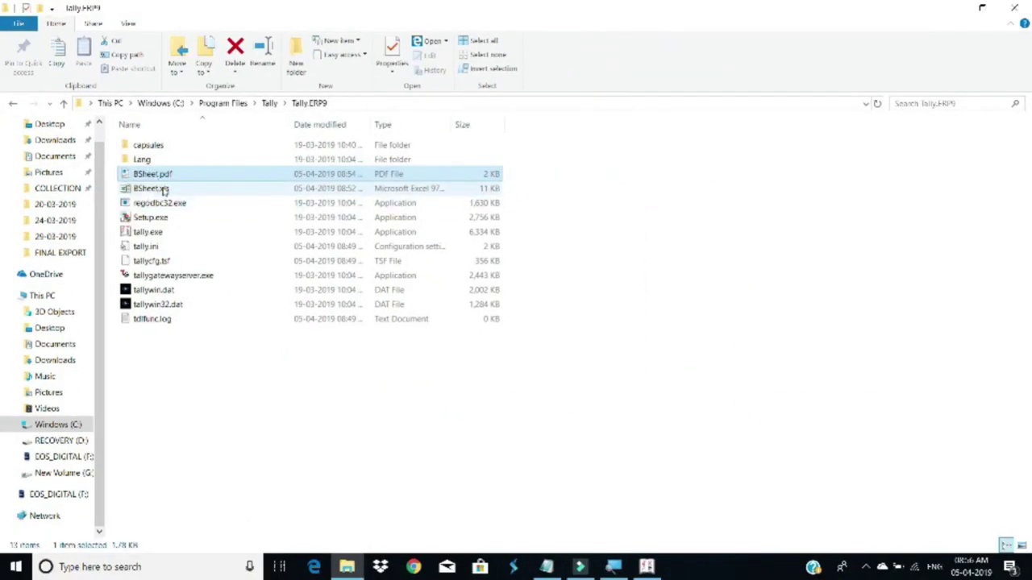
{"action": "left_click", "coordinate": [1014, 7]}
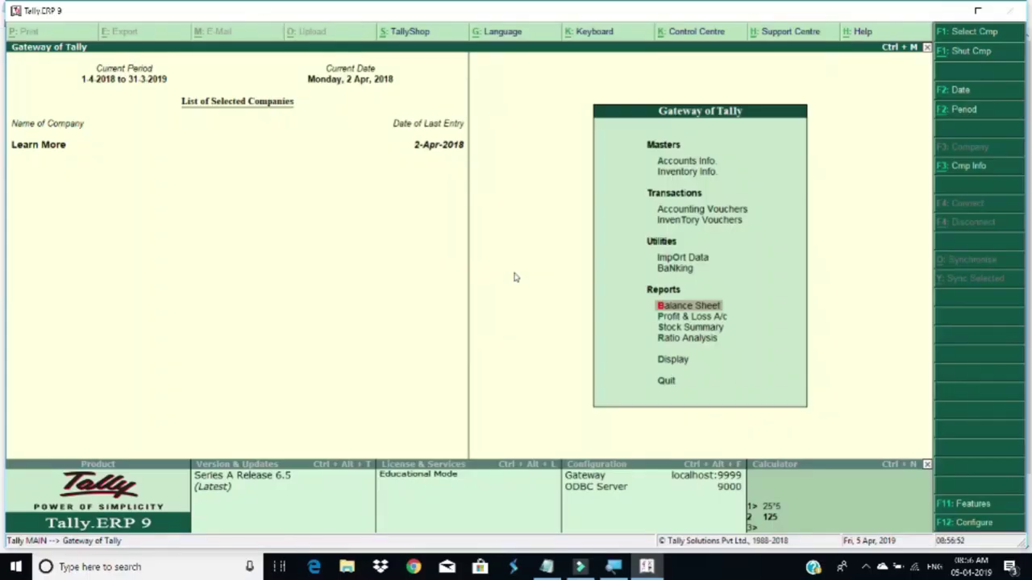
Open Accounting Vouchers, go back to Payment voucher No. 3 for Deposite for Premises, and delete it
{"action": "key", "text": "Up"}
{"action": "key", "text": "Up"}
{"action": "key", "text": "Up"}
{"action": "key", "text": "Up"}
{"action": "key", "text": "Return"}
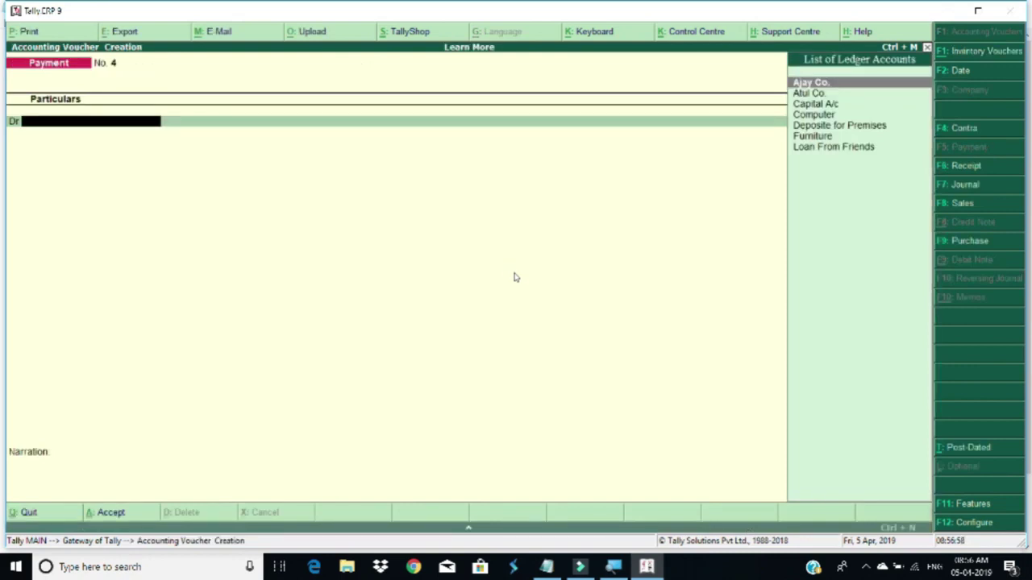
{"action": "key", "text": "Page_Up"}
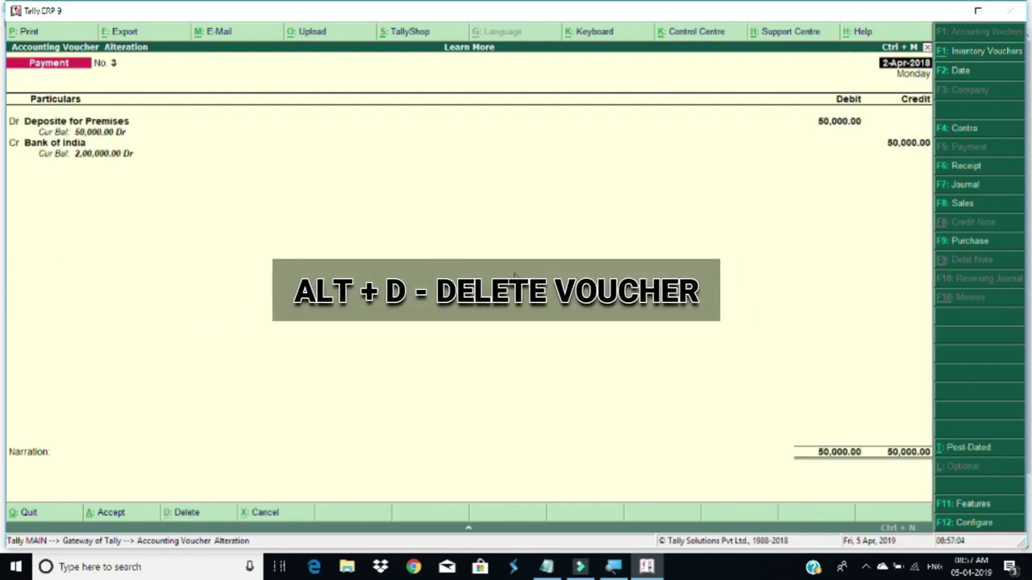
{"action": "key", "text": "alt+d"}
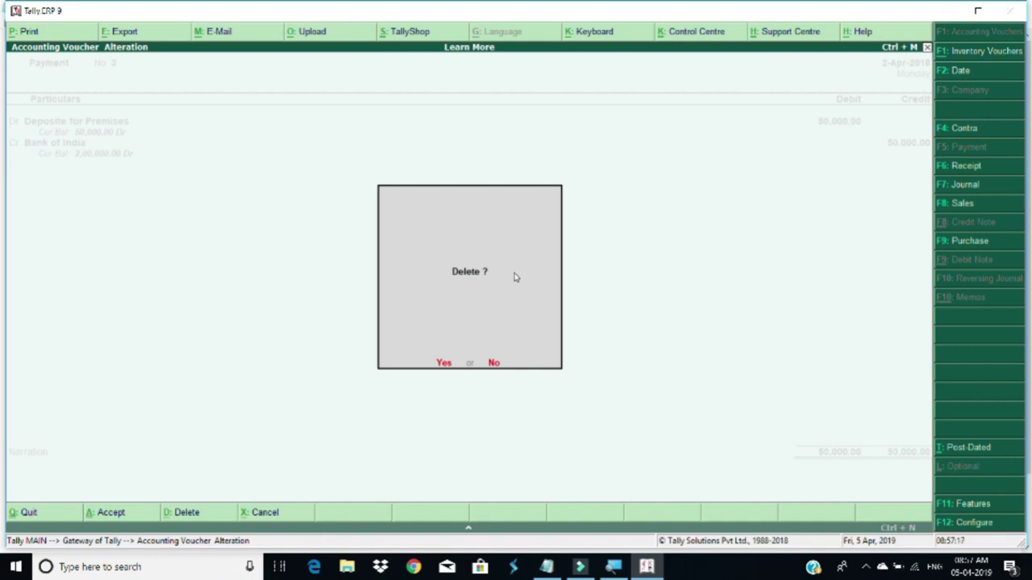
{"action": "key", "text": "y"}
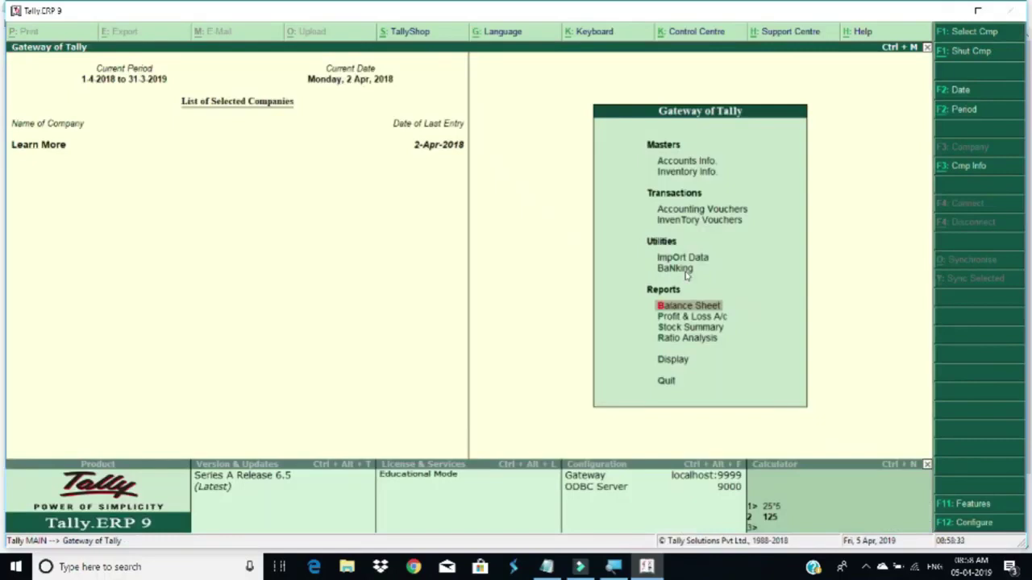
Open the Balance Sheet report and examine its print preview with the page enlarged
{"action": "key", "text": "Down"}
{"action": "key", "text": "Up"}
{"action": "key", "text": "Return"}
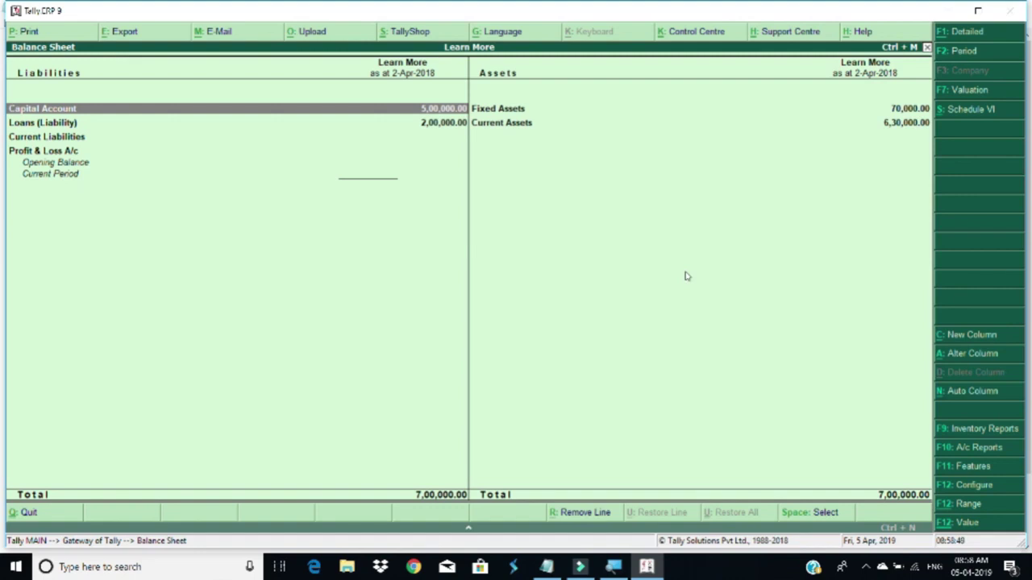
{"action": "key", "text": "alt+p"}
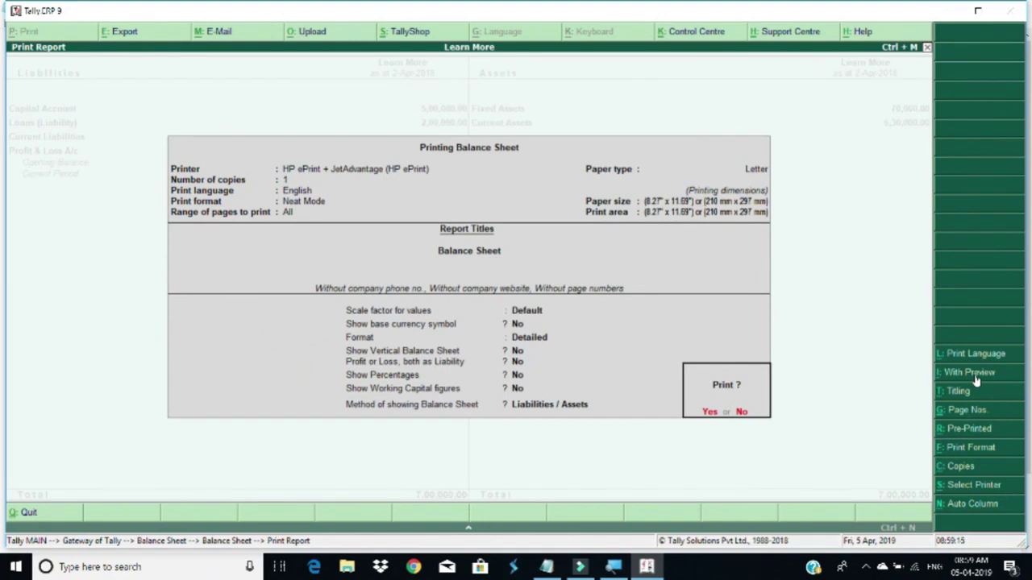
{"action": "left_click", "coordinate": [969, 373]}
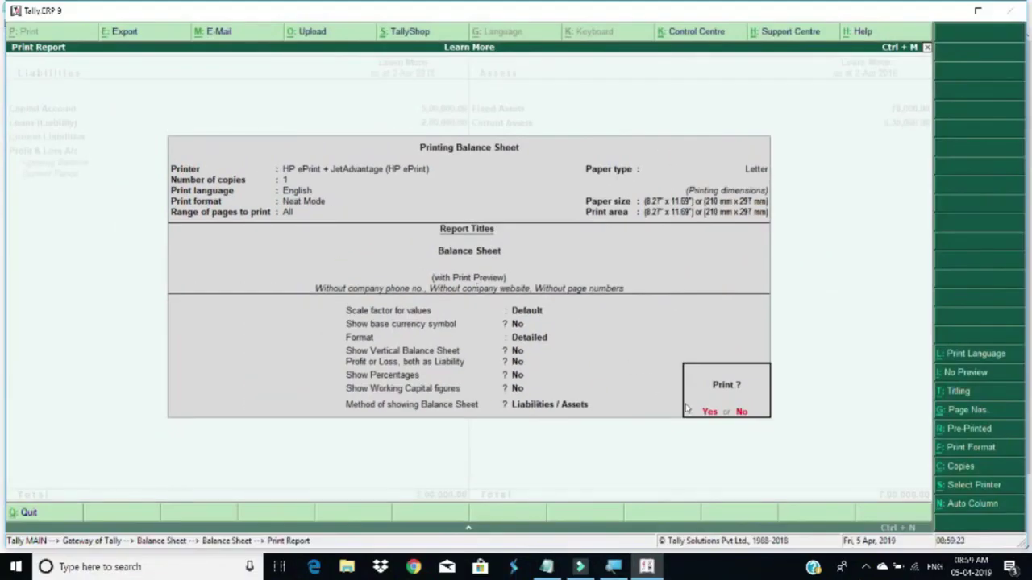
{"action": "key", "text": "Return"}
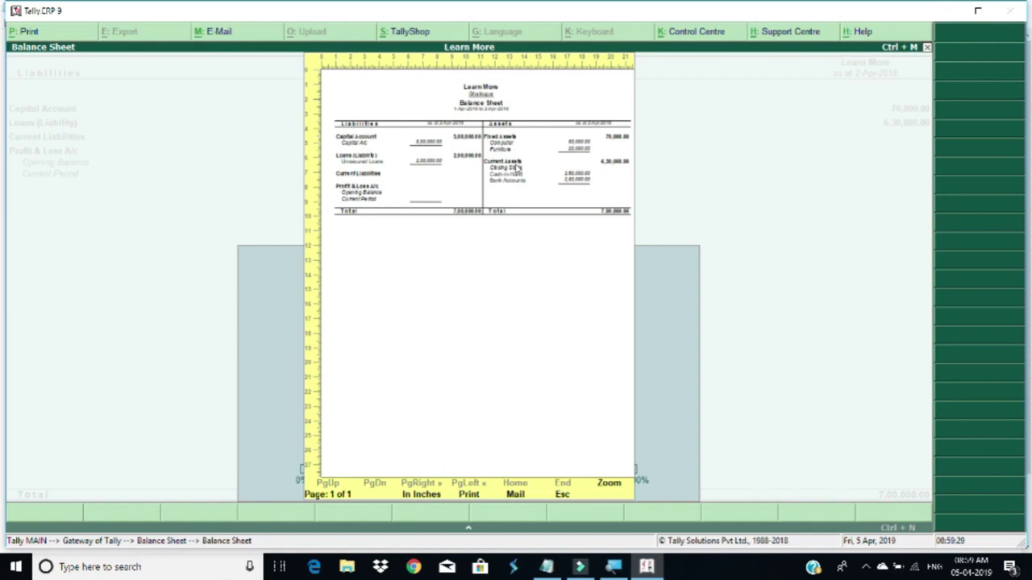
{"action": "left_click", "coordinate": [518, 168]}
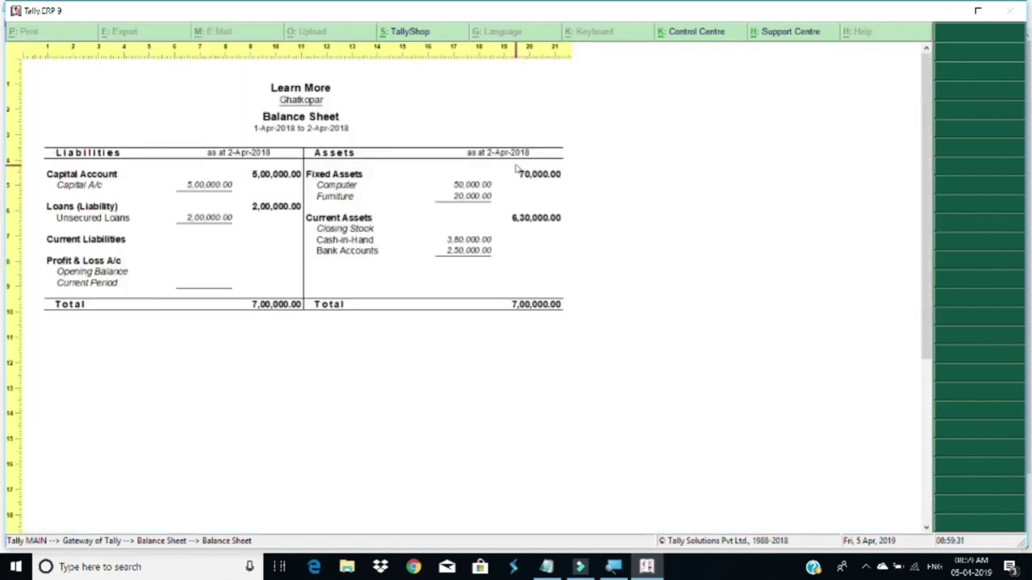
{"action": "left_click", "coordinate": [335, 187]}
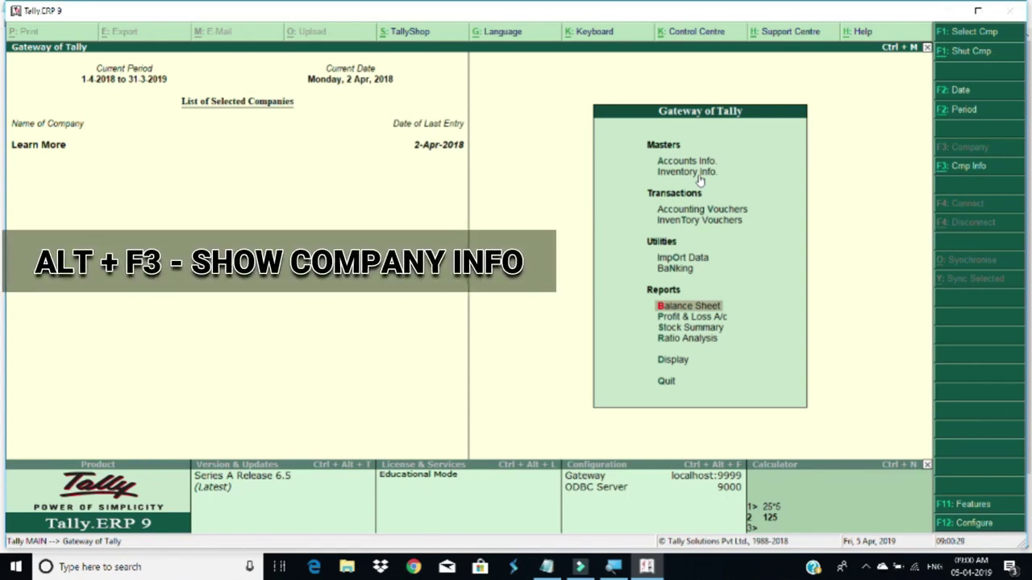
Look through the Company Info options down to Backup and return to the Gateway of Tally
{"action": "key", "text": "alt+F3"}
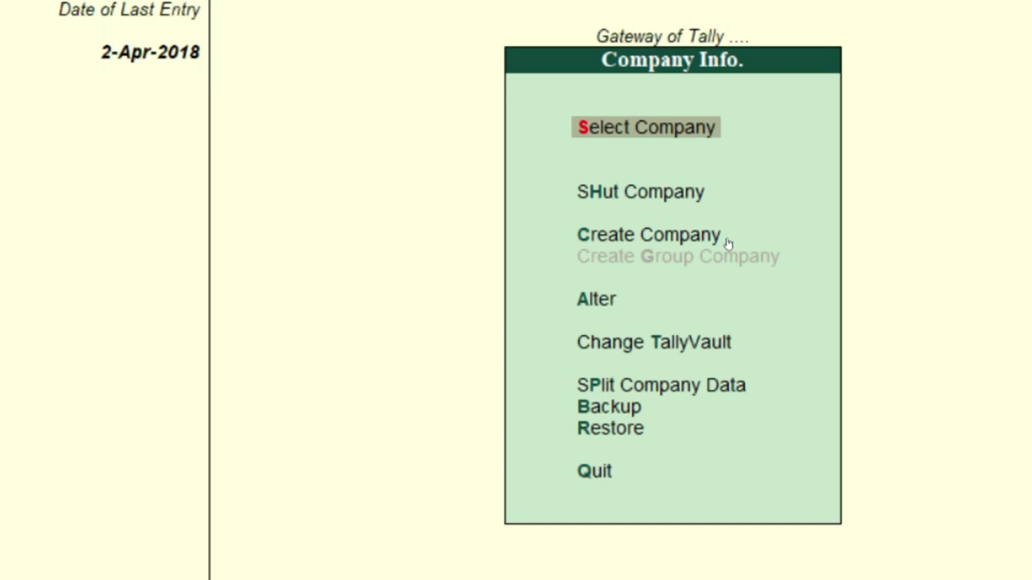
{"action": "key", "text": "Down"}
{"action": "key", "text": "Down"}
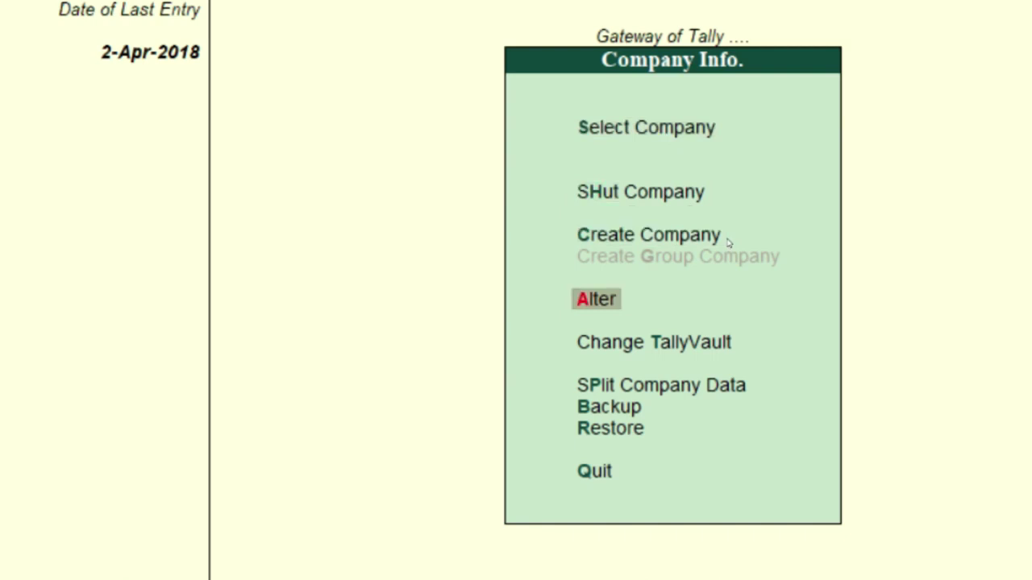
{"action": "key", "text": "Down"}
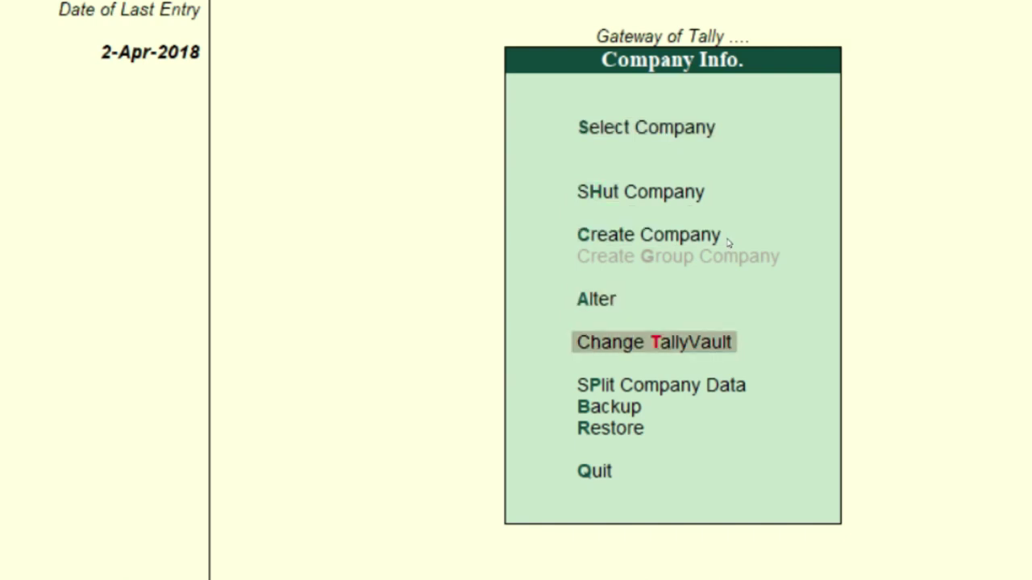
{"action": "key", "text": "Down"}
{"action": "key", "text": "Down"}
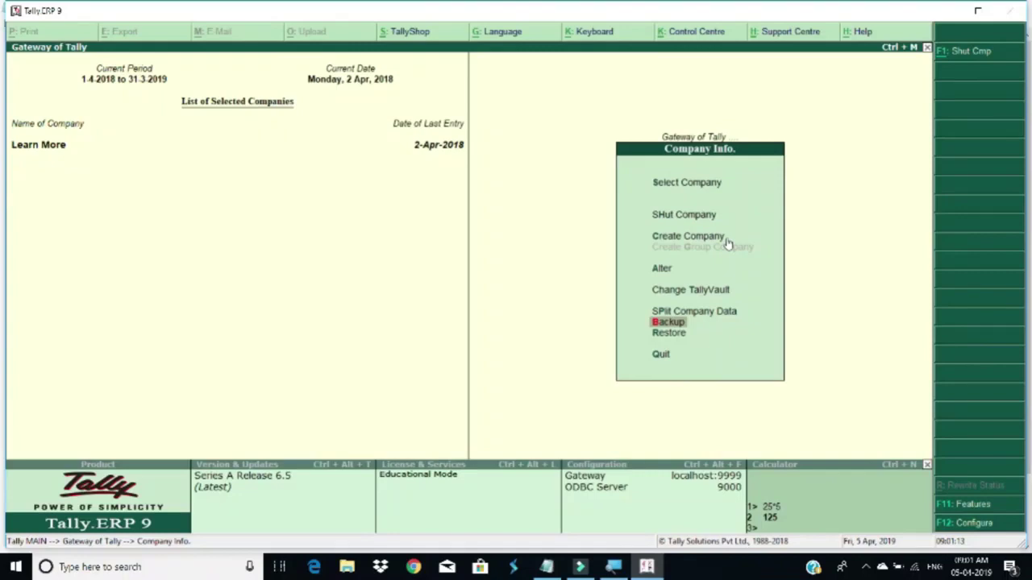
{"action": "key", "text": "Escape"}
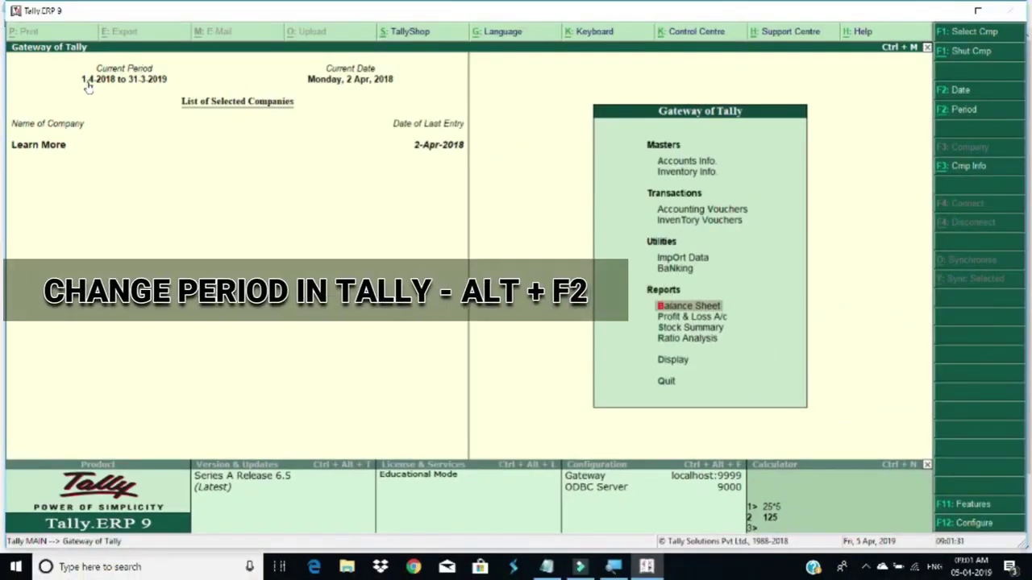
Change the current period's end date to 31-3-2020, keeping 1-4-2018 as the start date
{"action": "key", "text": "alt+F2"}
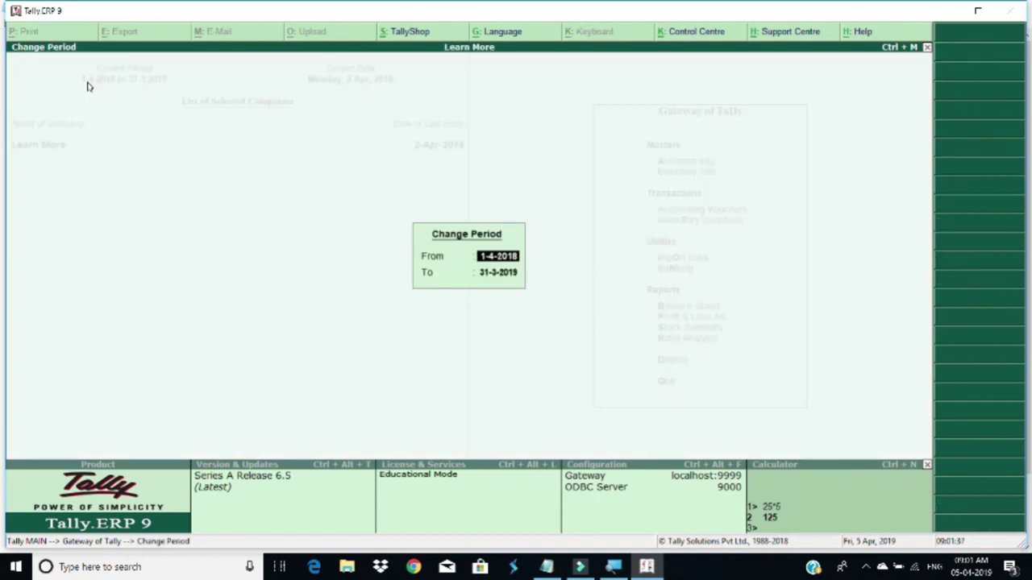
{"action": "key", "text": "Return"}
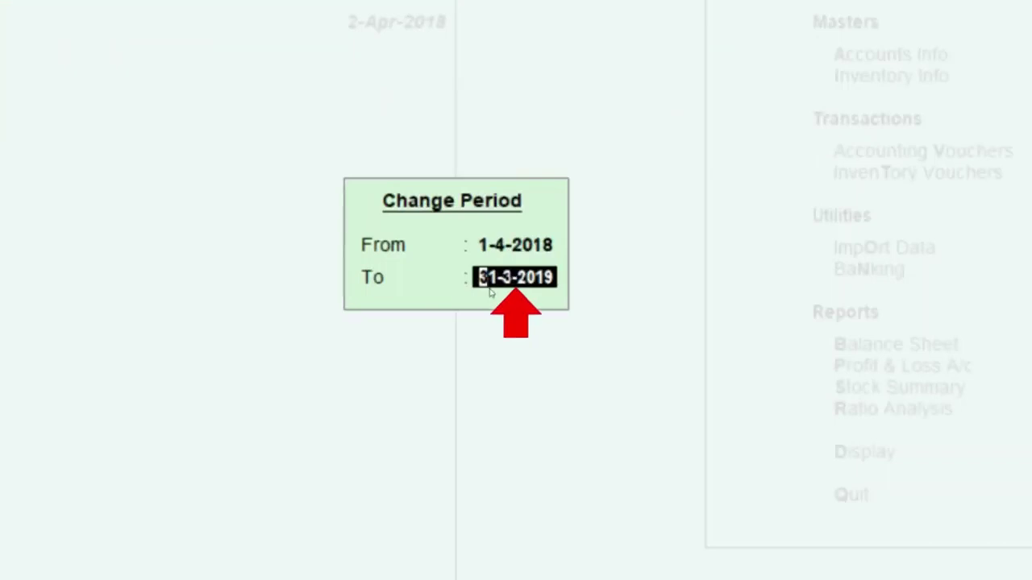
{"action": "type", "text": "31-"}
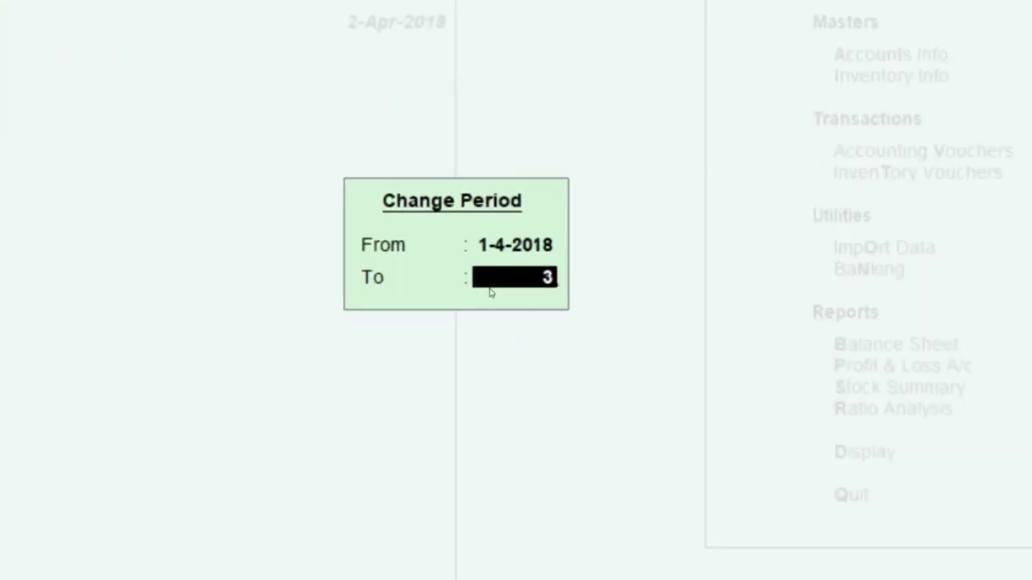
{"action": "type", "text": "3-2020"}
{"action": "key", "text": "Return"}
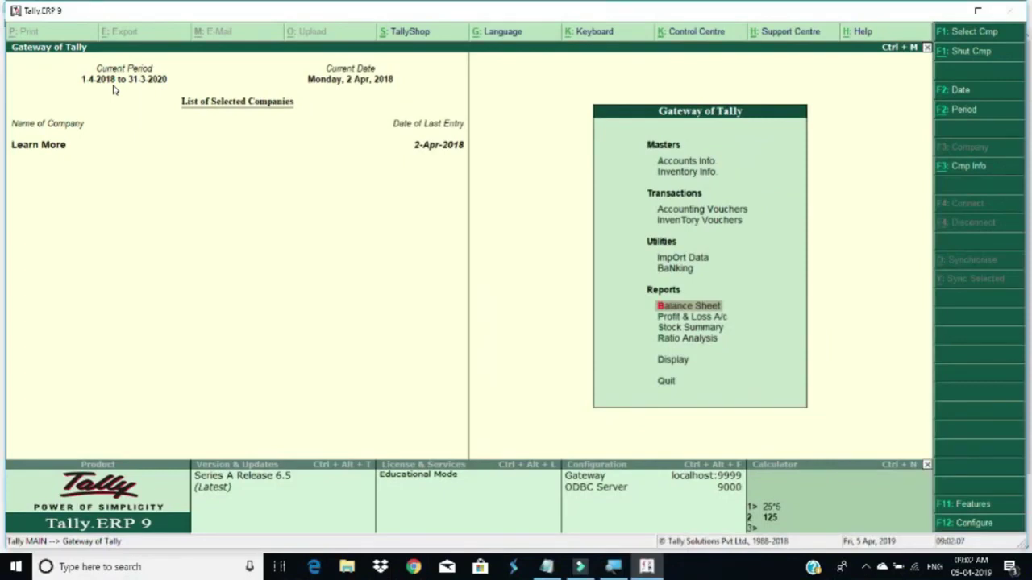
Open the Day Book from the display reports
{"action": "key", "text": "Down"}
{"action": "key", "text": "Down"}
{"action": "key", "text": "Down"}
{"action": "key", "text": "Down"}
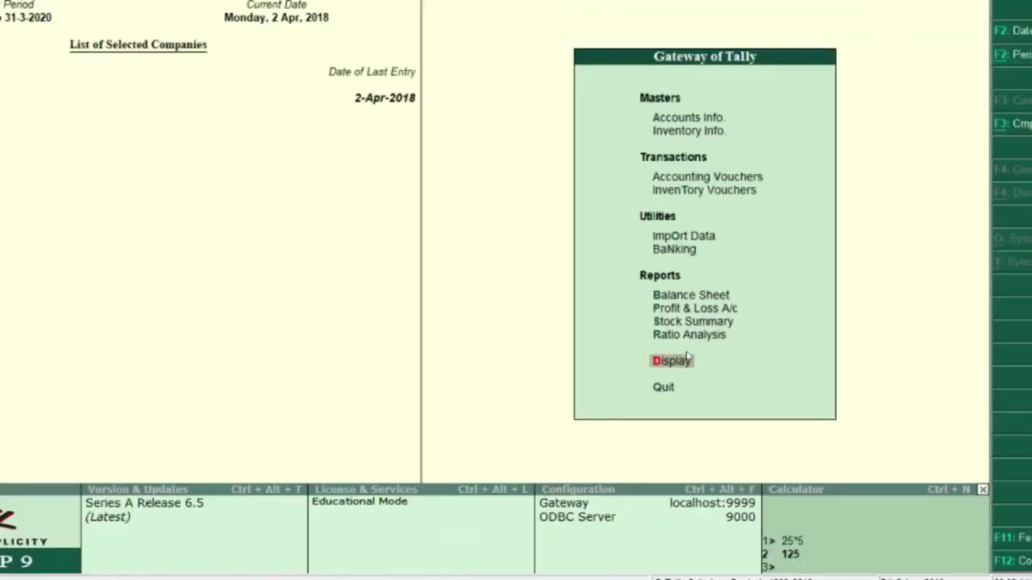
{"action": "left_click", "coordinate": [686, 358]}
{"action": "key", "text": "Down"}
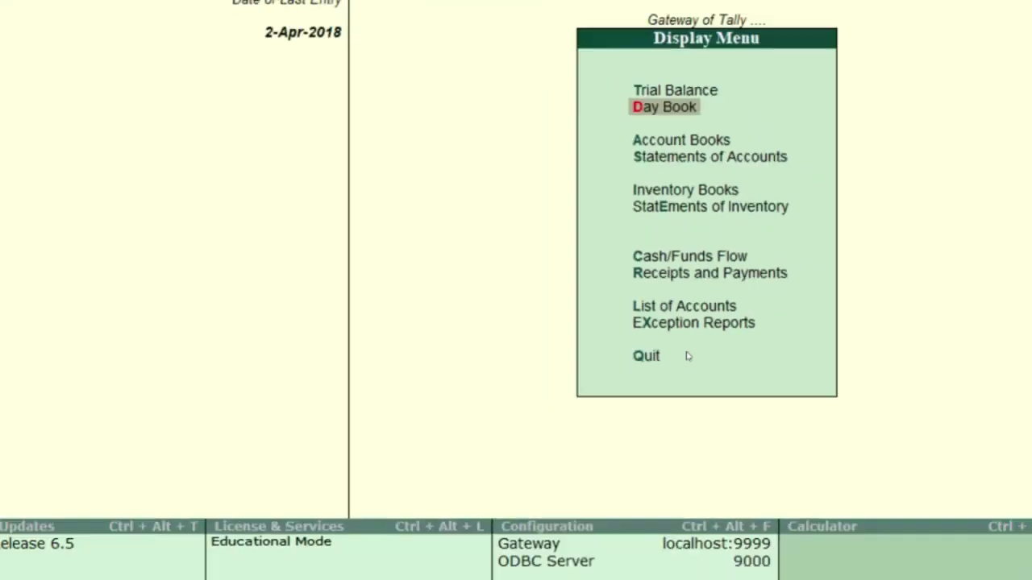
{"action": "key", "text": "Return"}
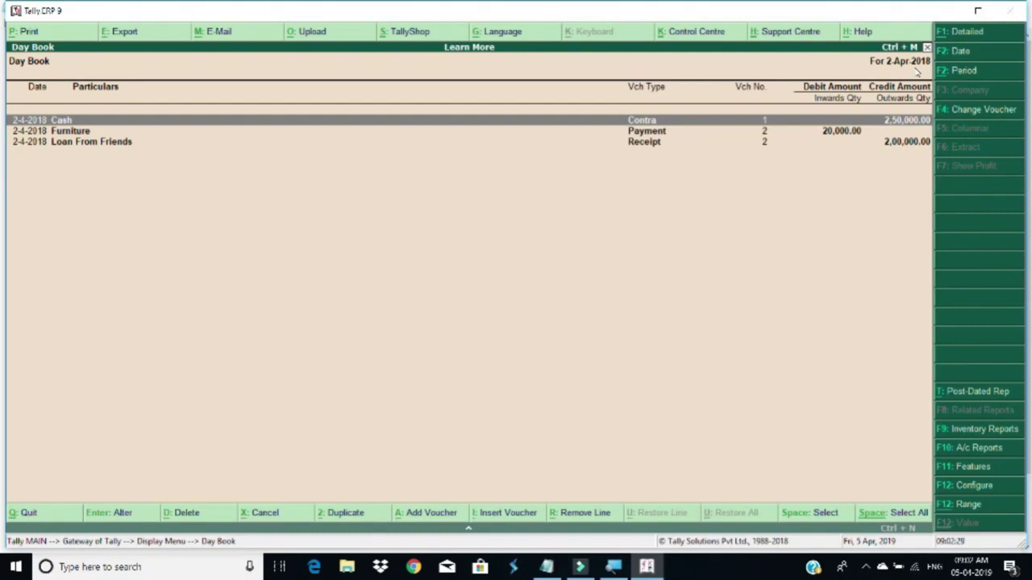
Set the Day Book period to run from 1-4-2018 to 2-4-2018
{"action": "key", "text": "alt+F2"}
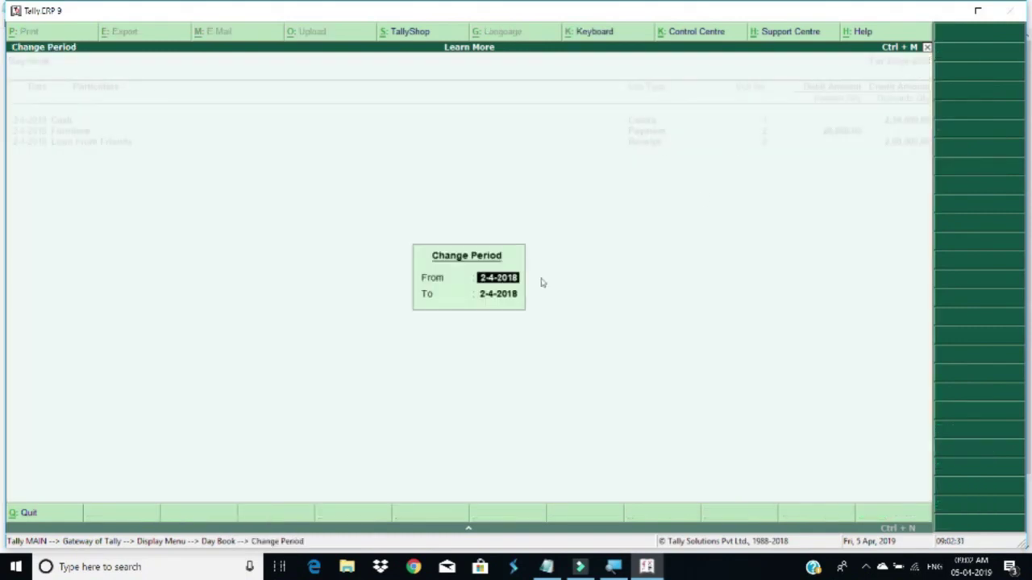
{"action": "type", "text": "1-4"}
{"action": "key", "text": "Return"}
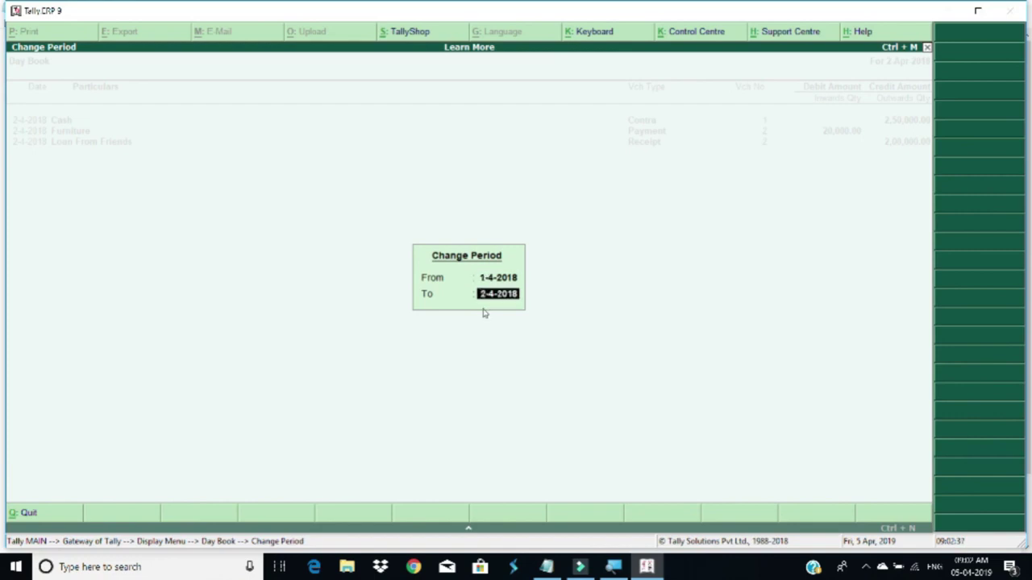
{"action": "key", "text": "Return"}
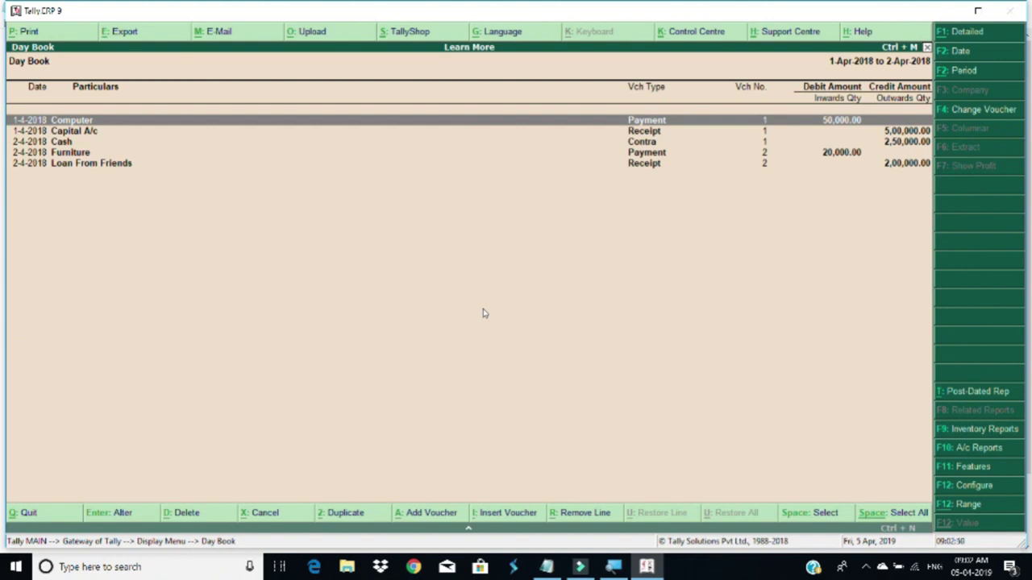
Set the Day Book date to 2-4-2018
{"action": "key", "text": "F2"}
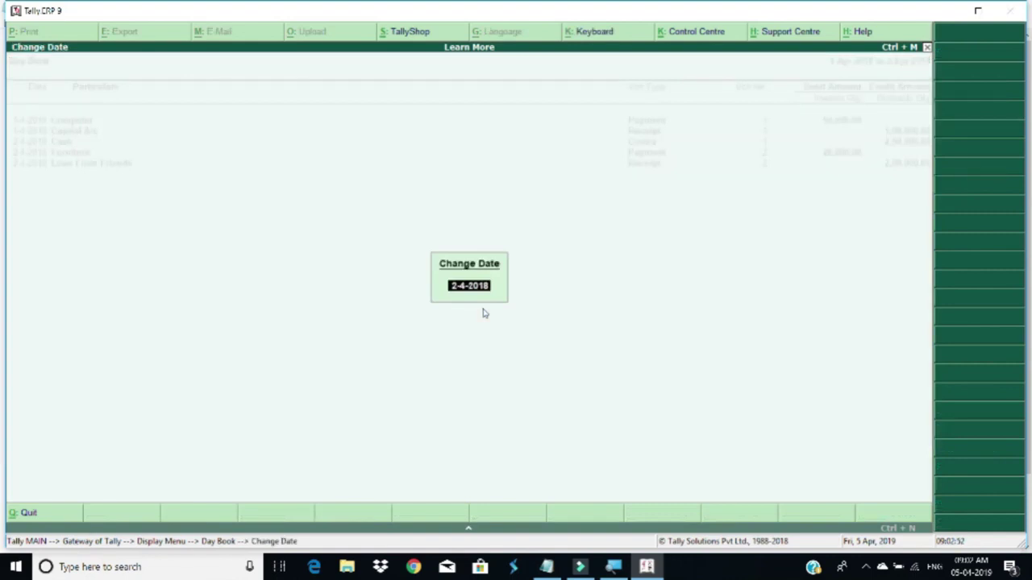
{"action": "key", "text": "Return"}
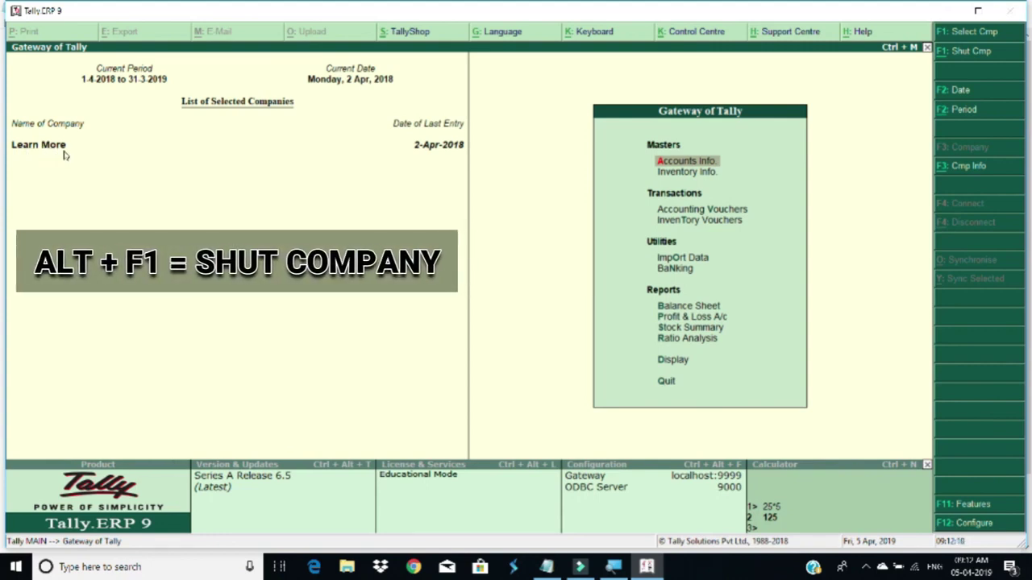
Shut the open company and load Learn More again from the list of companies
{"action": "key", "text": "alt+F1"}
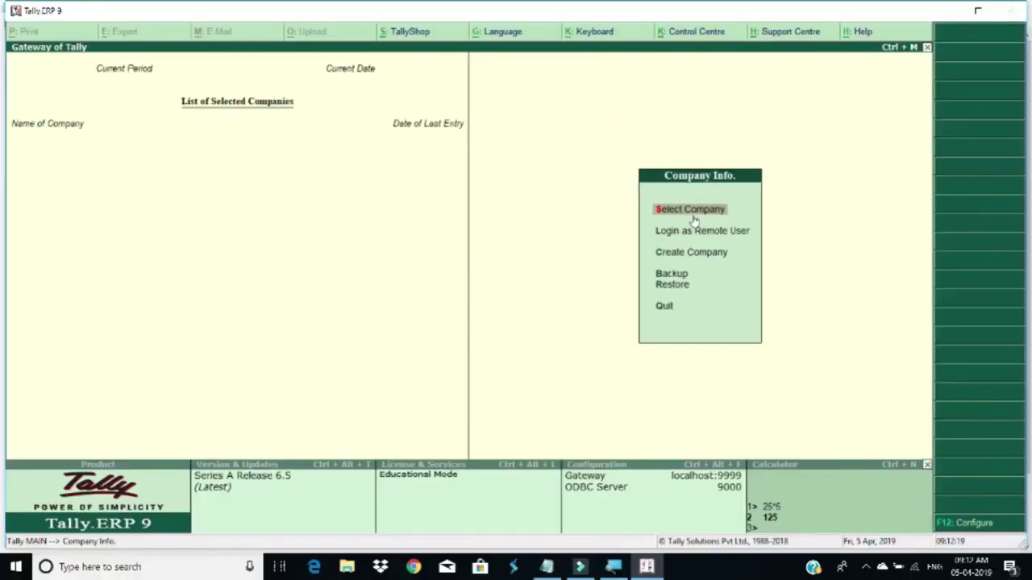
{"action": "left_click", "coordinate": [691, 211]}
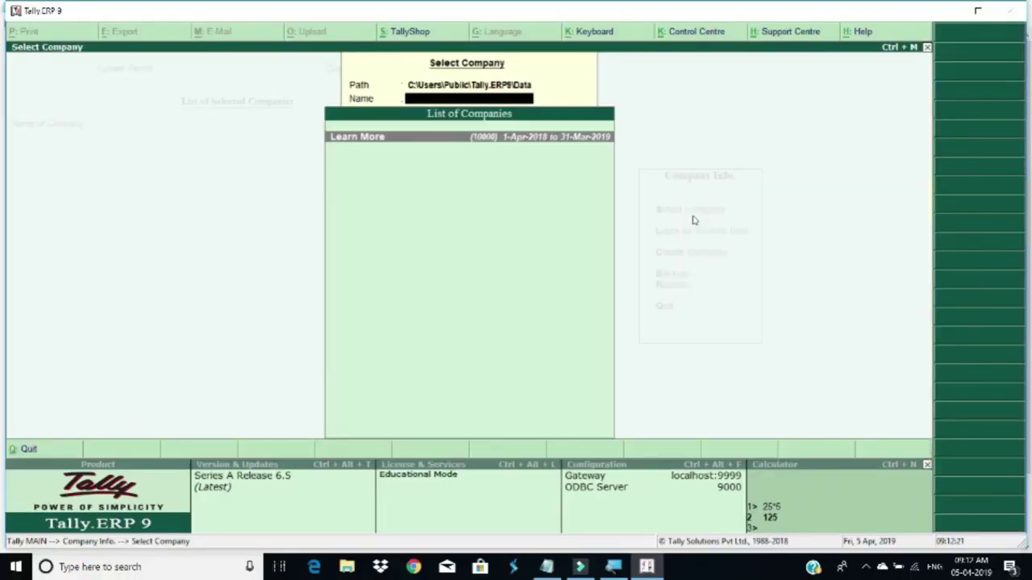
{"action": "key", "text": "Return"}
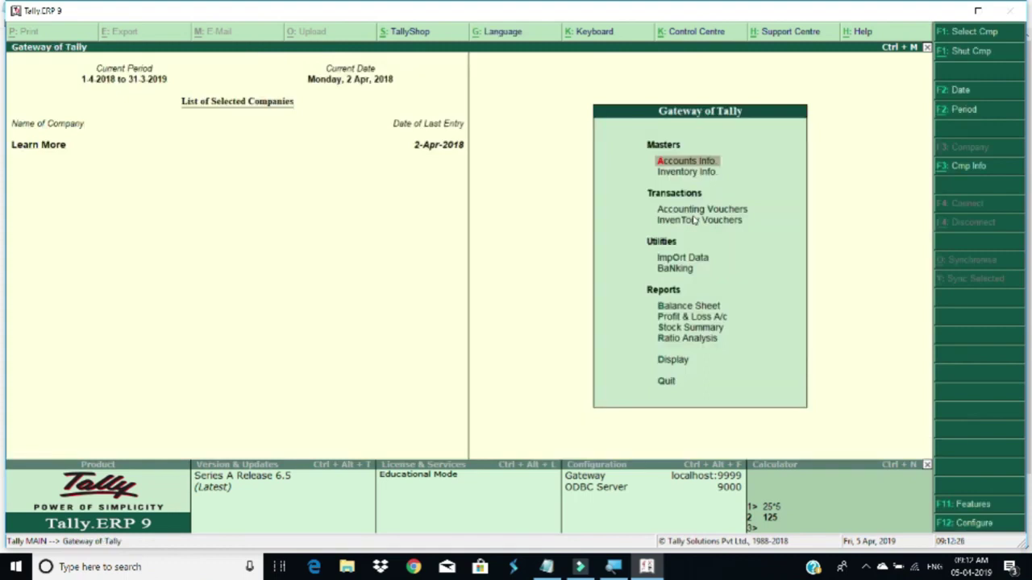
Open the Balance Sheet report from the Gateway of Tally
{"action": "key", "text": "Down"}
{"action": "key", "text": "Down"}
{"action": "key", "text": "Down"}
{"action": "key", "text": "Down"}
{"action": "key", "text": "Down"}
{"action": "key", "text": "Down"}
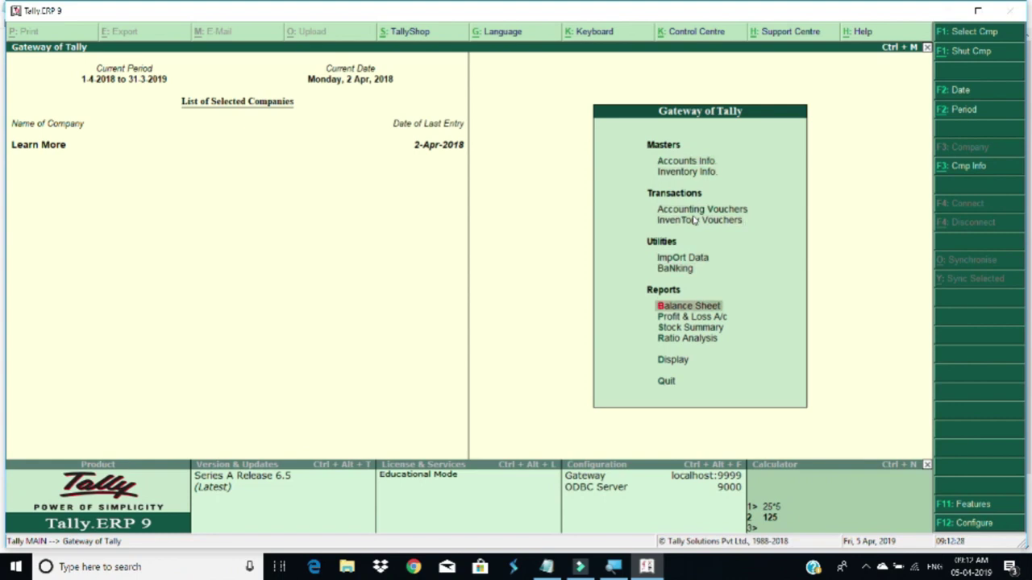
{"action": "key", "text": "Return"}
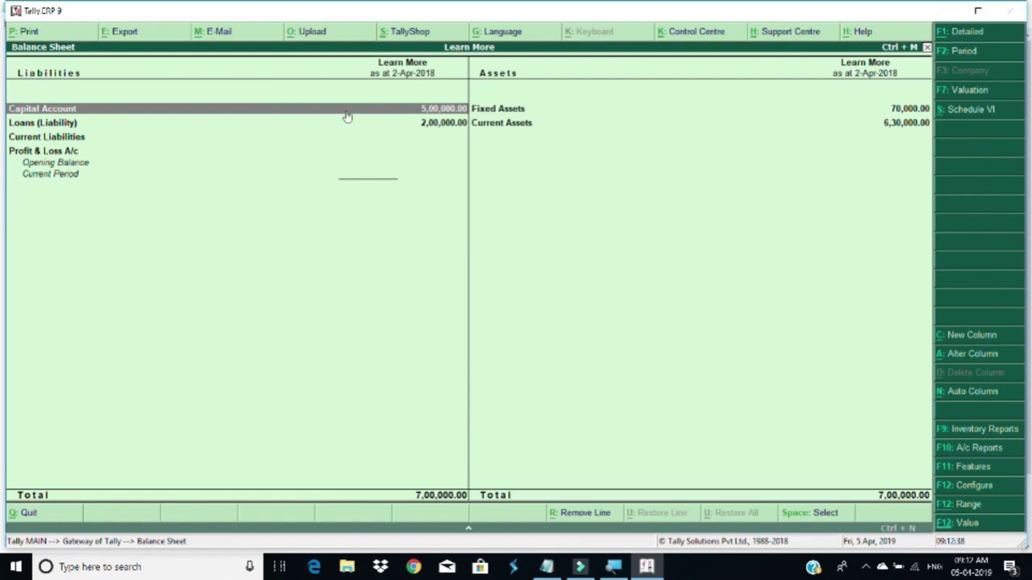
Switch the Balance Sheet back and forth between detailed and condensed view, and return to the Gateway of Tally
{"action": "key", "text": "alt+F1"}
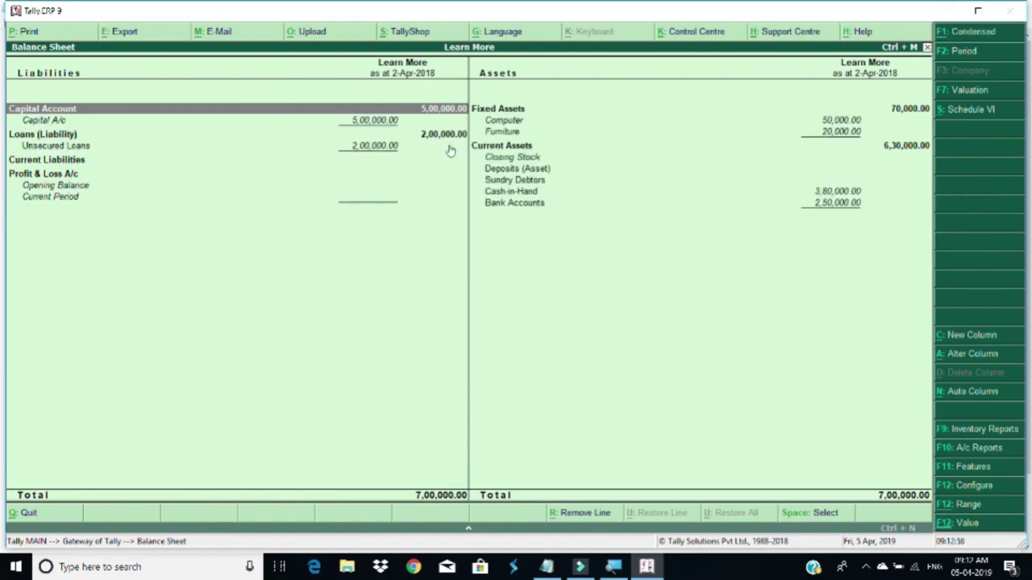
{"action": "key", "text": "alt+F1"}
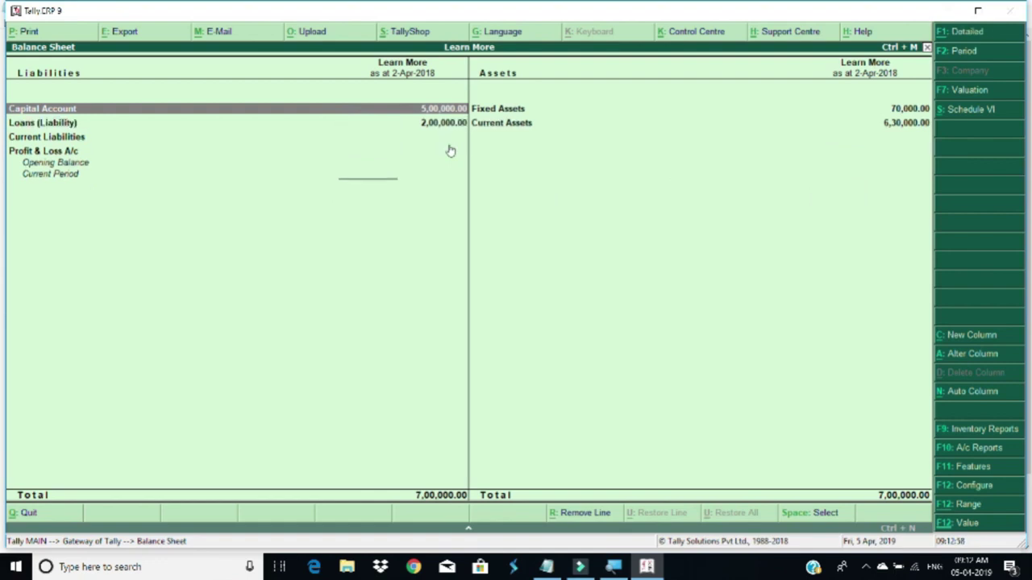
{"action": "key", "text": "alt+F1"}
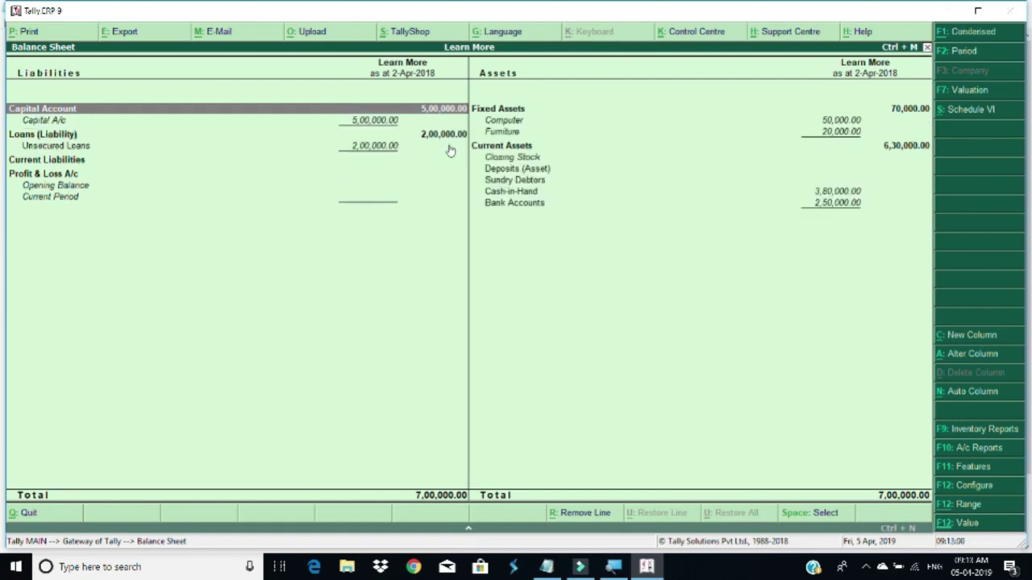
{"action": "key", "text": "alt+F1"}
{"action": "key", "text": "alt+F1"}
{"action": "key", "text": "alt+F1"}
{"action": "key", "text": "alt+F1"}
{"action": "key", "text": "alt+F1"}
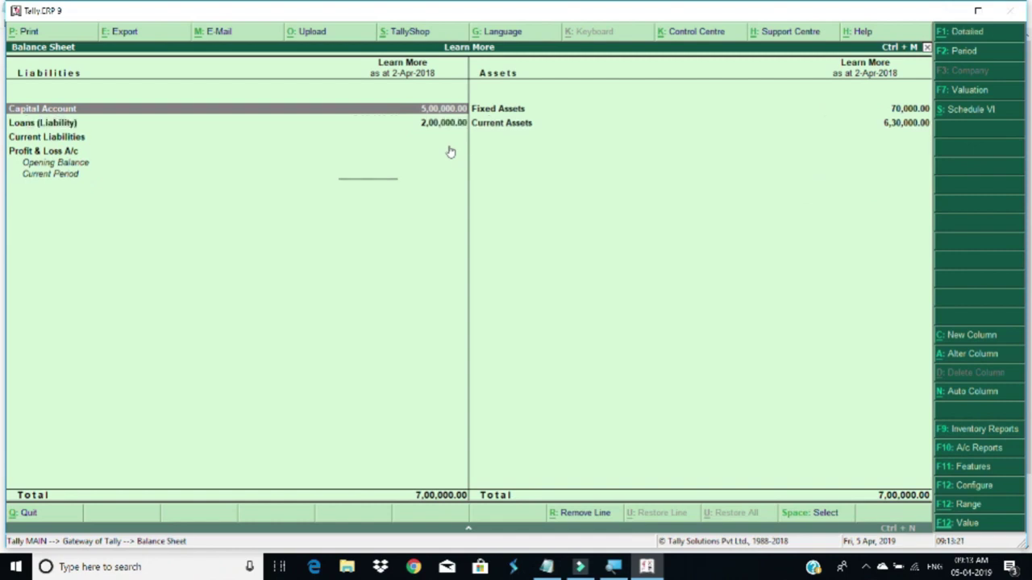
{"action": "key", "text": "alt+F1"}
{"action": "key", "text": "alt+F1"}
{"action": "key", "text": "Escape"}
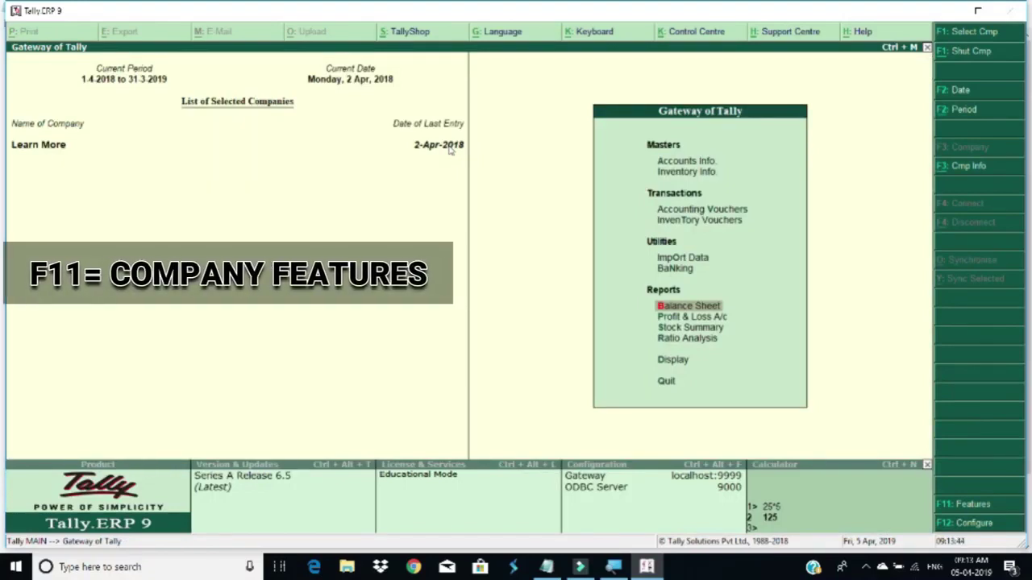
Open Company Features and look through the accounting, inventory, and statutory and taxation options
{"action": "key", "text": "F11"}
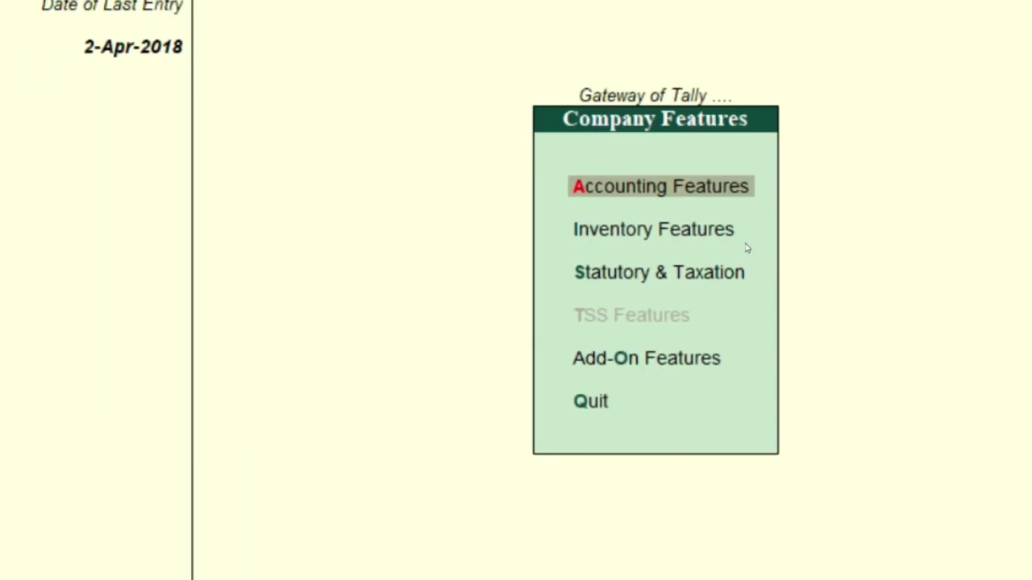
{"action": "key", "text": "Down"}
{"action": "key", "text": "Down"}
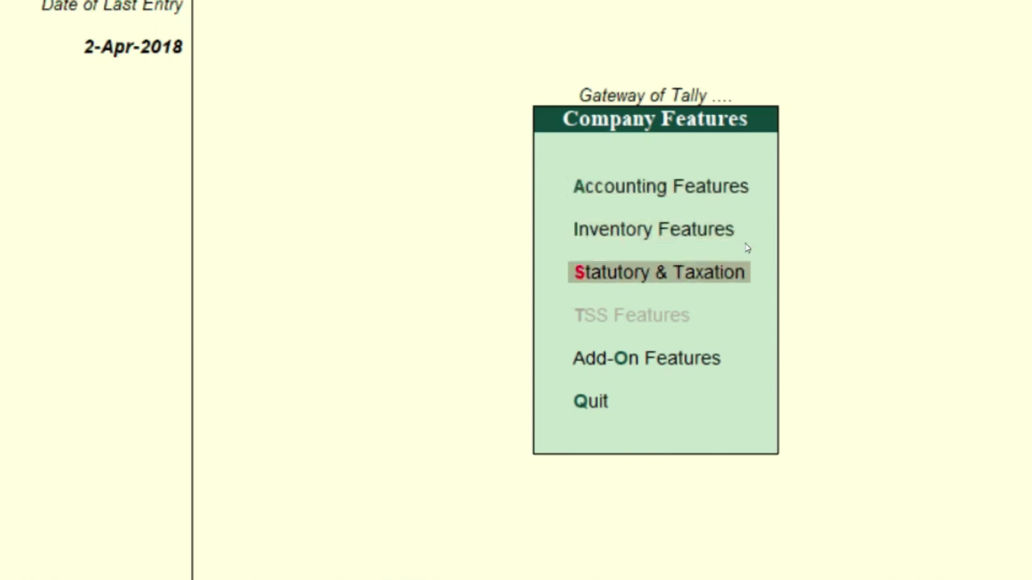
{"action": "key", "text": "Up"}
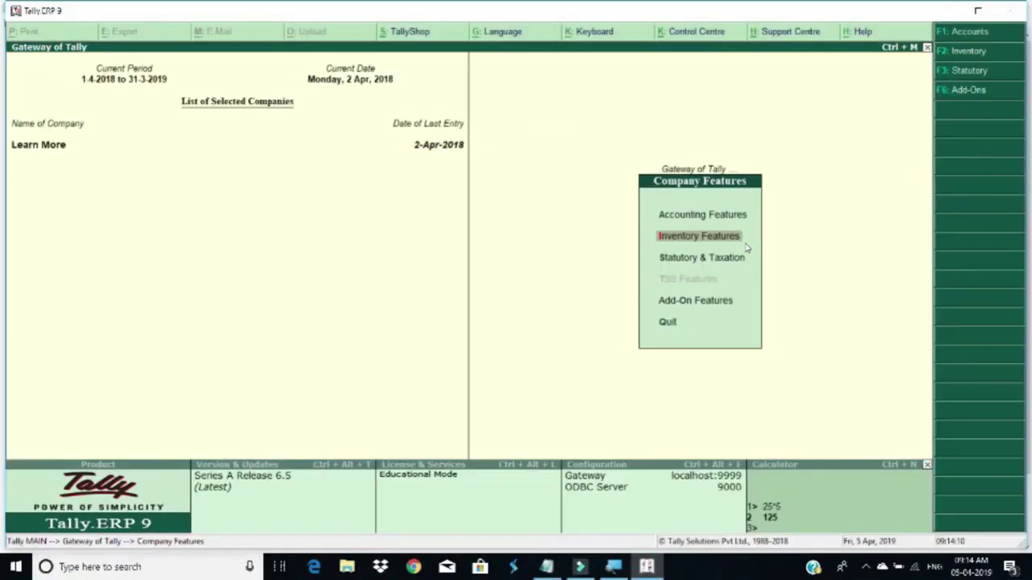
{"action": "key", "text": "Up"}
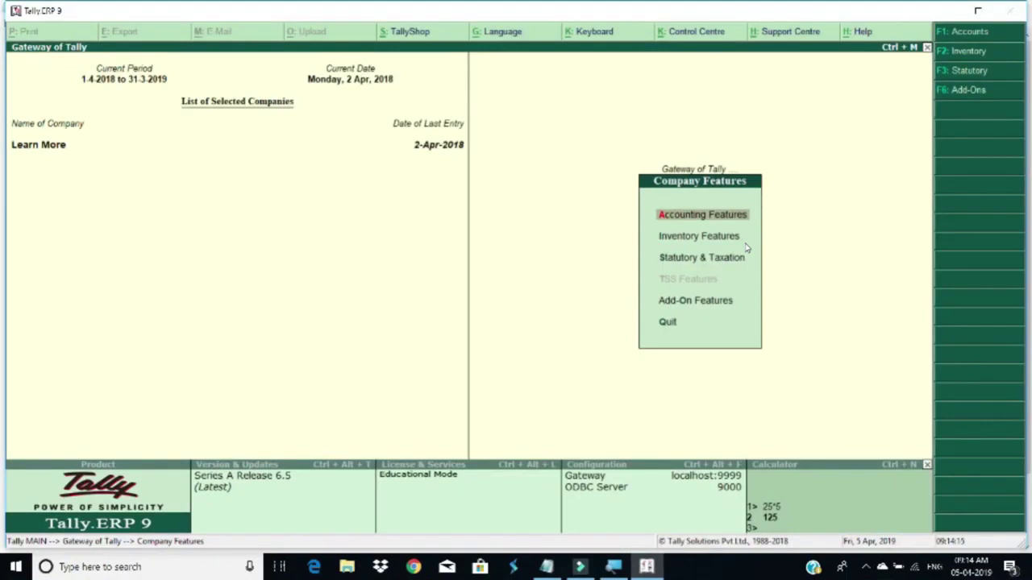
{"action": "key", "text": "Down"}
{"action": "key", "text": "Down"}
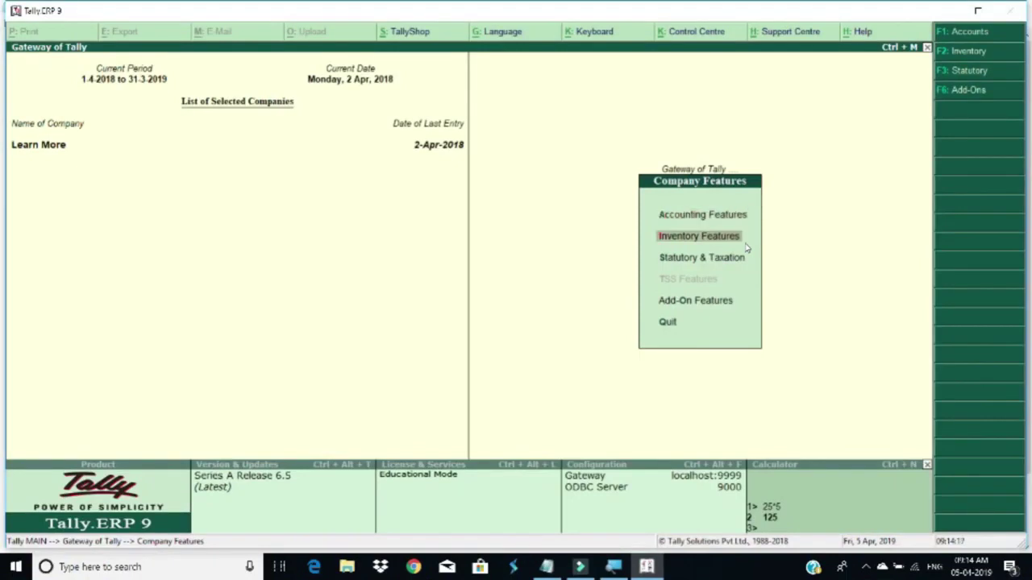
{"action": "key", "text": "Up"}
{"action": "key", "text": "Up"}
{"action": "key", "text": "Down"}
{"action": "key", "text": "Down"}
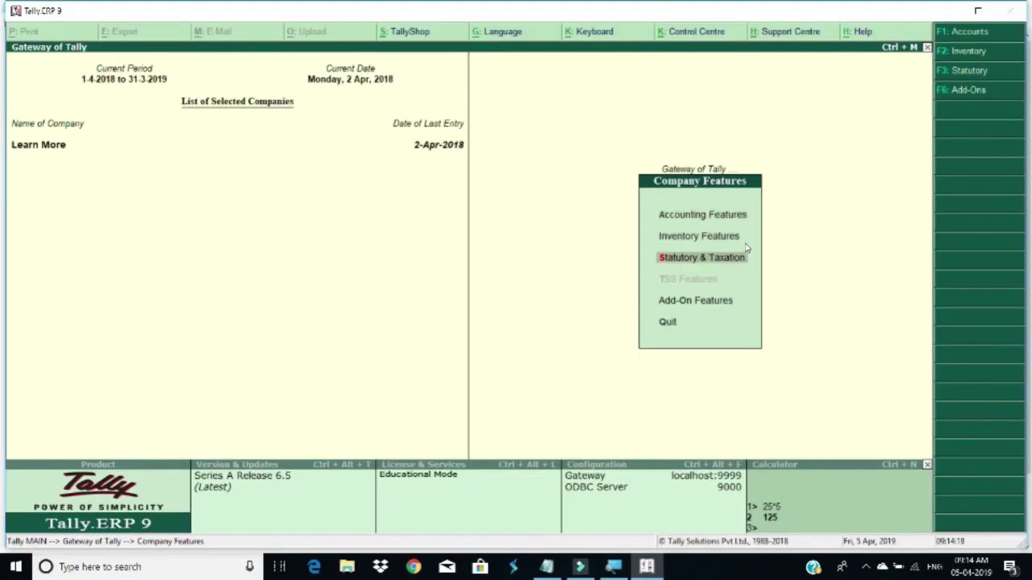
View the Statutory & Taxation features of the company and quit the form without changing anything
{"action": "key", "text": "Return"}
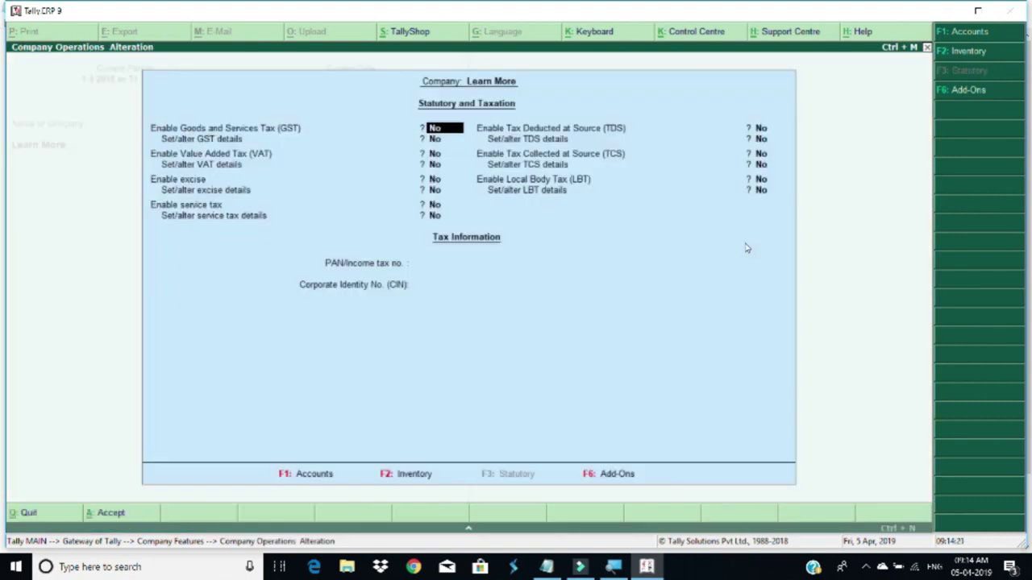
{"action": "key", "text": "Escape"}
{"action": "key", "text": "y"}
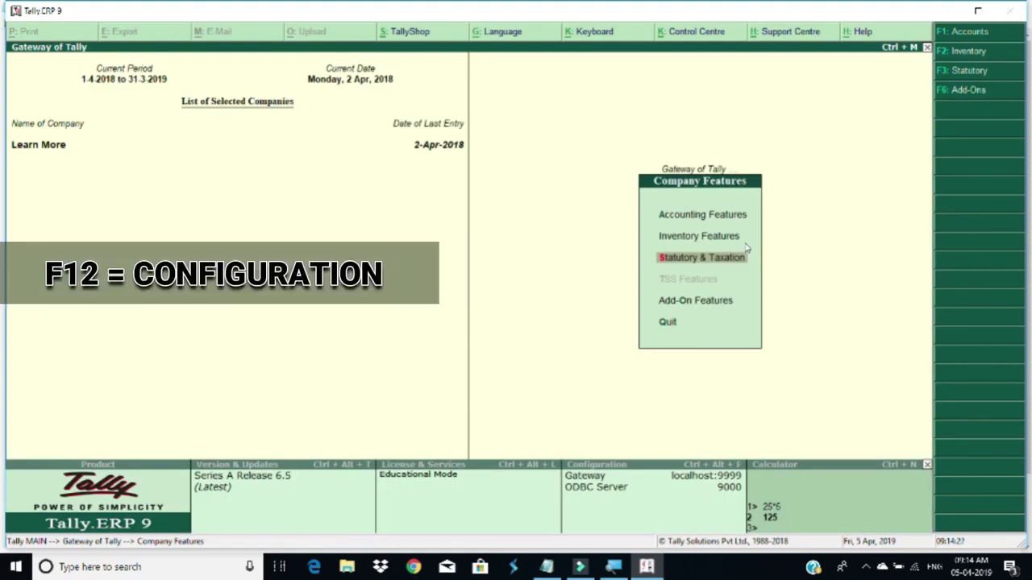
Leave Company Features and open Accounting Vouchers to create a payment voucher
{"action": "key", "text": "Escape"}
{"action": "key", "text": "Up"}
{"action": "key", "text": "Up"}
{"action": "key", "text": "Up"}
{"action": "key", "text": "Up"}
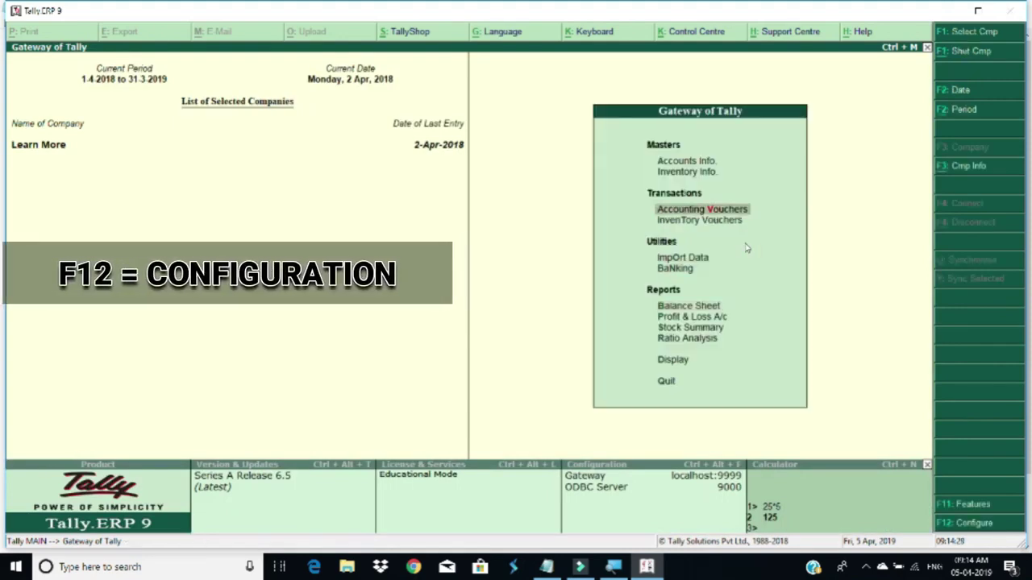
{"action": "key", "text": "Return"}
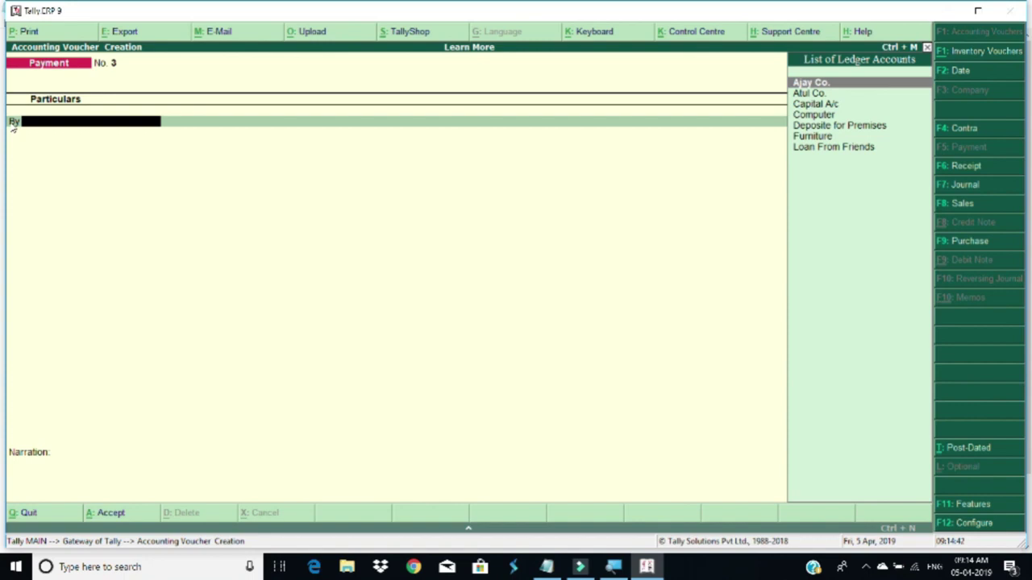
Set "Use Cr/Dr instead of To/By during entry" to Yes in the payment voucher configuration and accept it
{"action": "key", "text": "F12"}
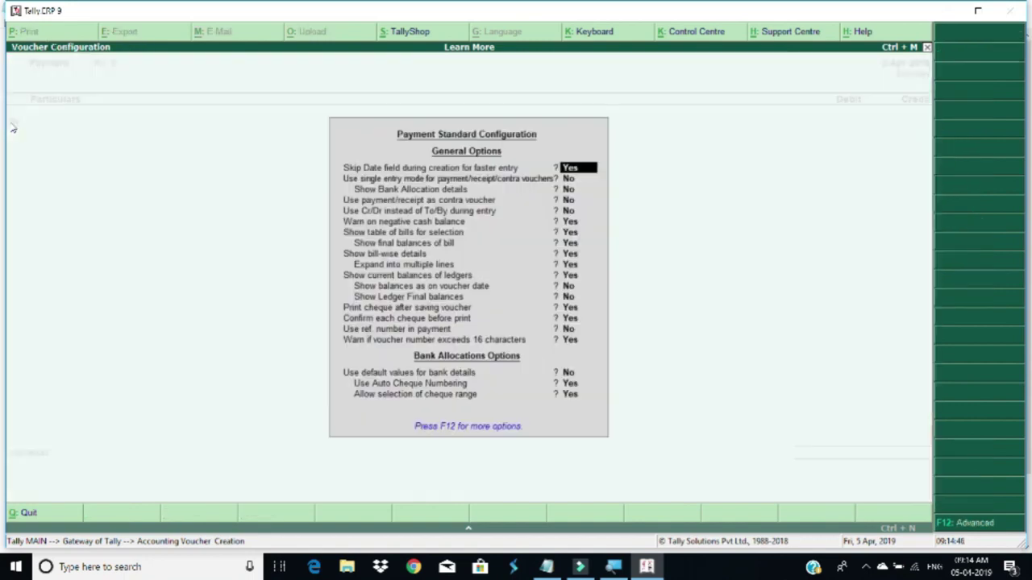
{"action": "key", "text": "Return"}
{"action": "key", "text": "Return"}
{"action": "key", "text": "Return"}
{"action": "key", "text": "Return"}
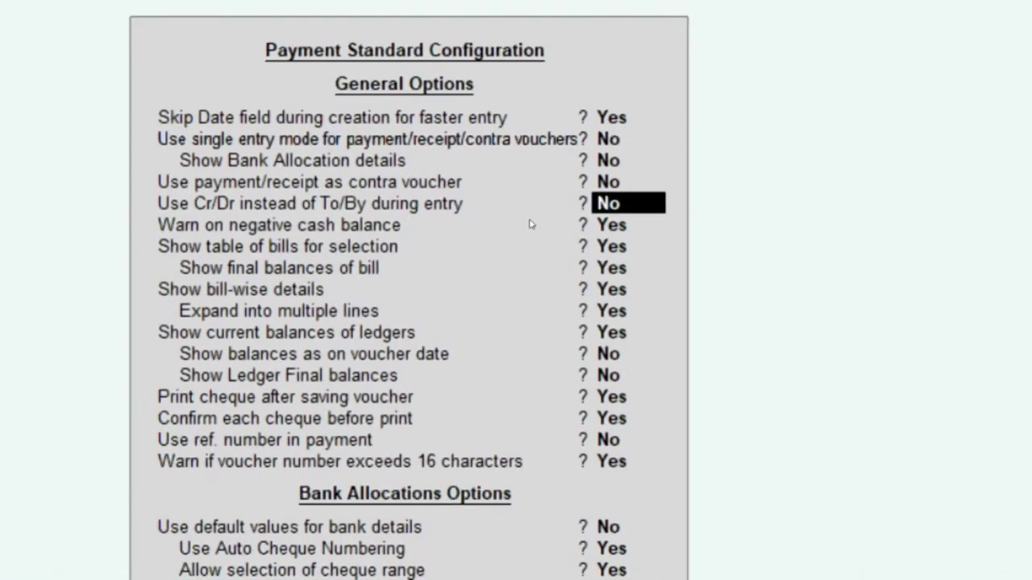
{"action": "type", "text": "YES"}
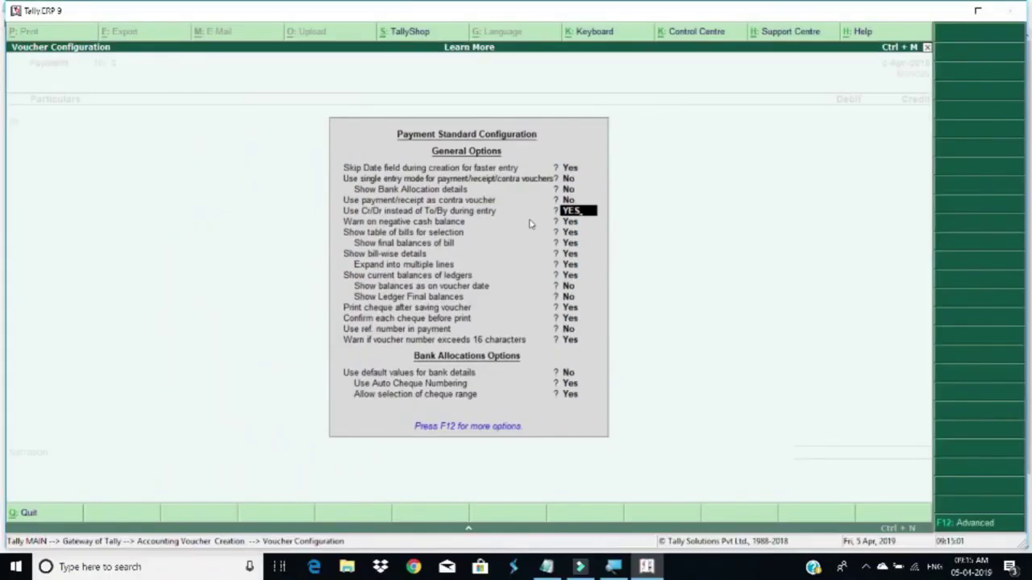
{"action": "key", "text": "Return"}
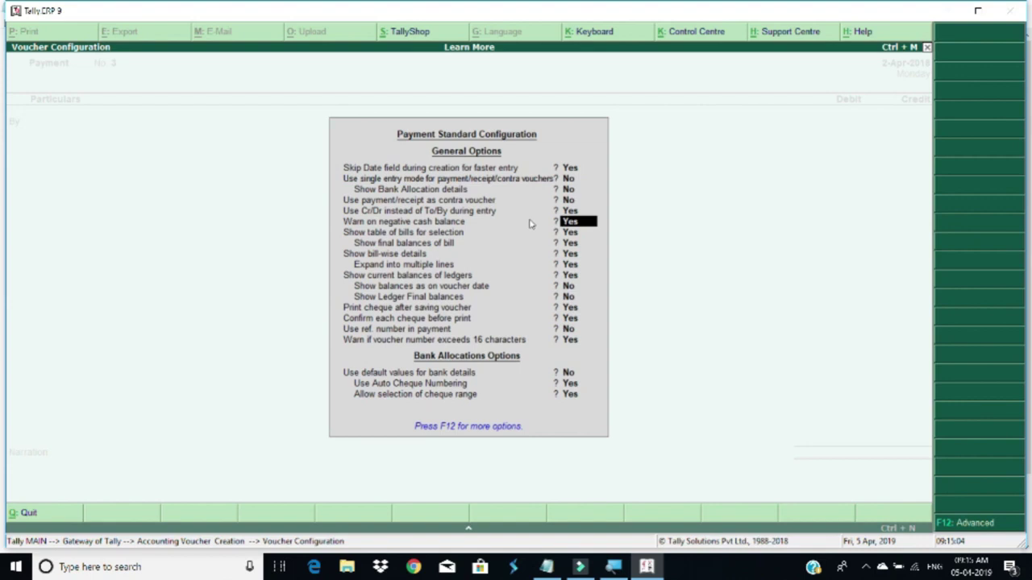
{"action": "key", "text": "ctrl+a"}
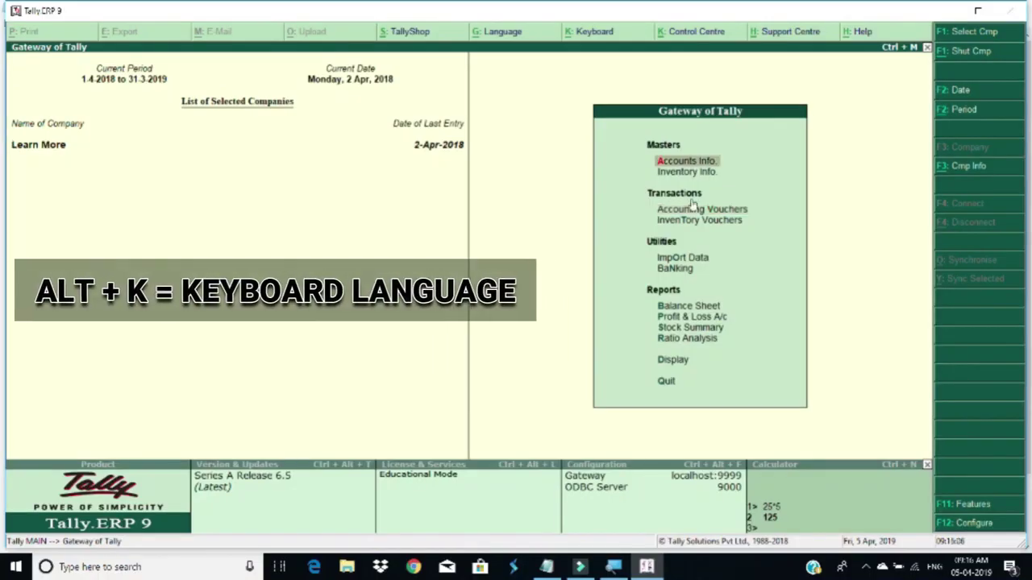
Change the keyboard language to Hindi
{"action": "key", "text": "alt+k"}
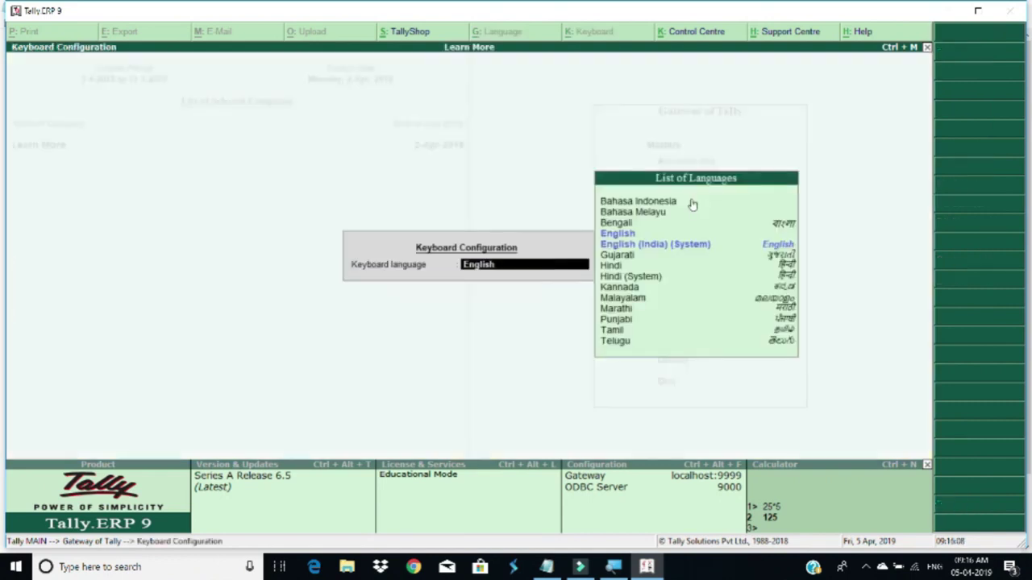
{"action": "key", "text": "Up"}
{"action": "key", "text": "Down"}
{"action": "key", "text": "Down"}
{"action": "key", "text": "Down"}
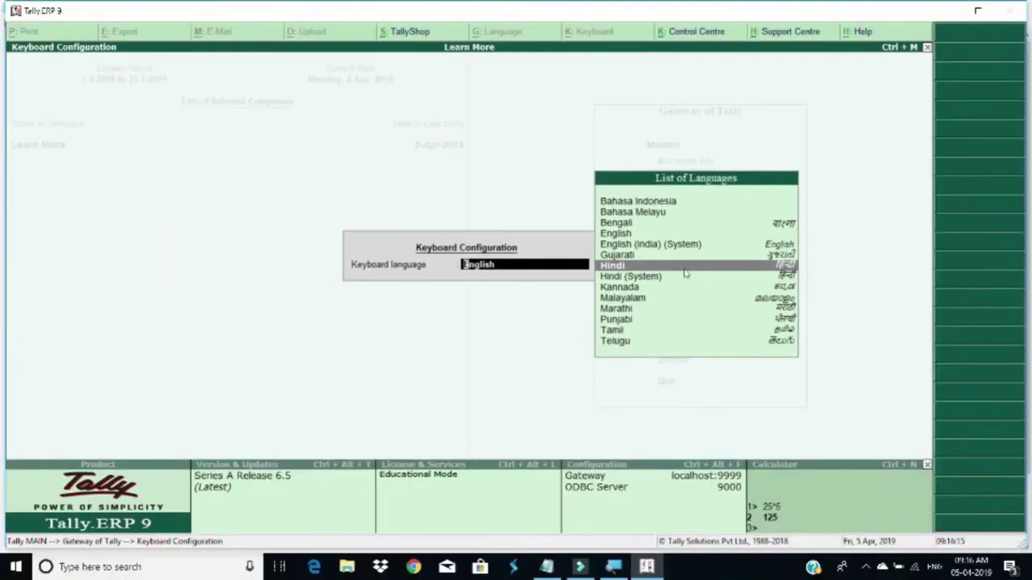
{"action": "key", "text": "Return"}
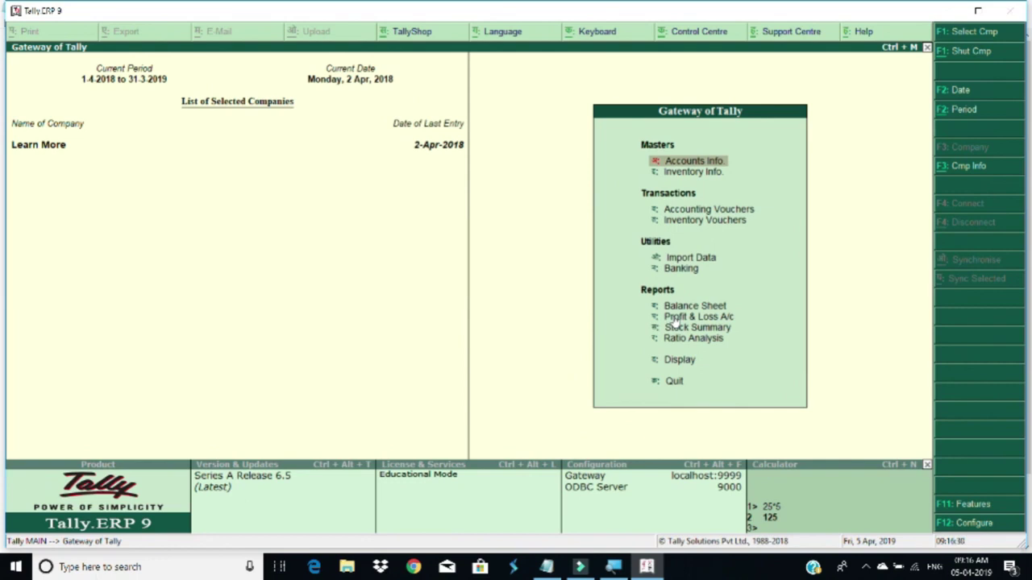
Open the display language configuration and accept English
{"action": "key", "text": "alt+g"}
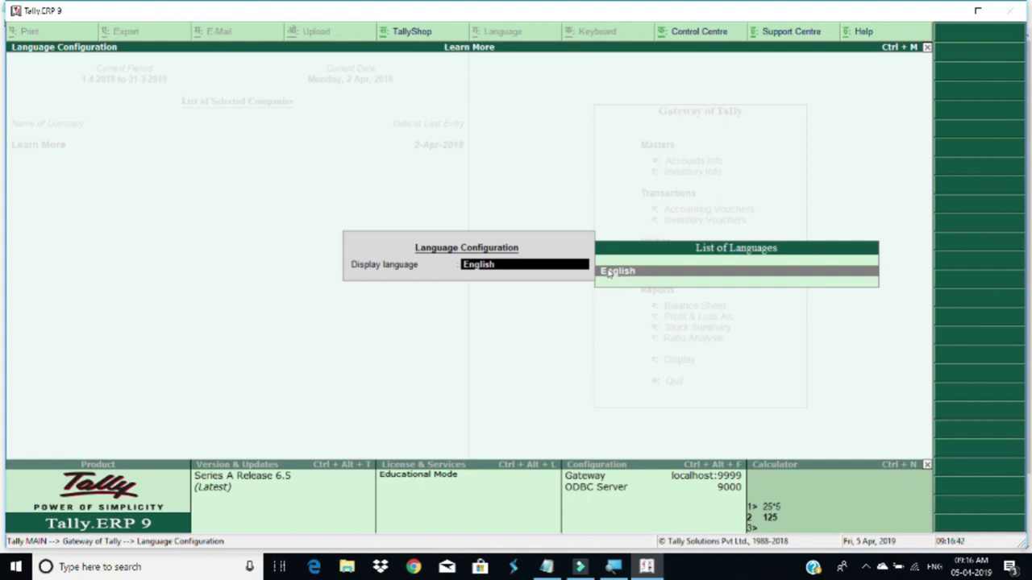
{"action": "key", "text": "Return"}
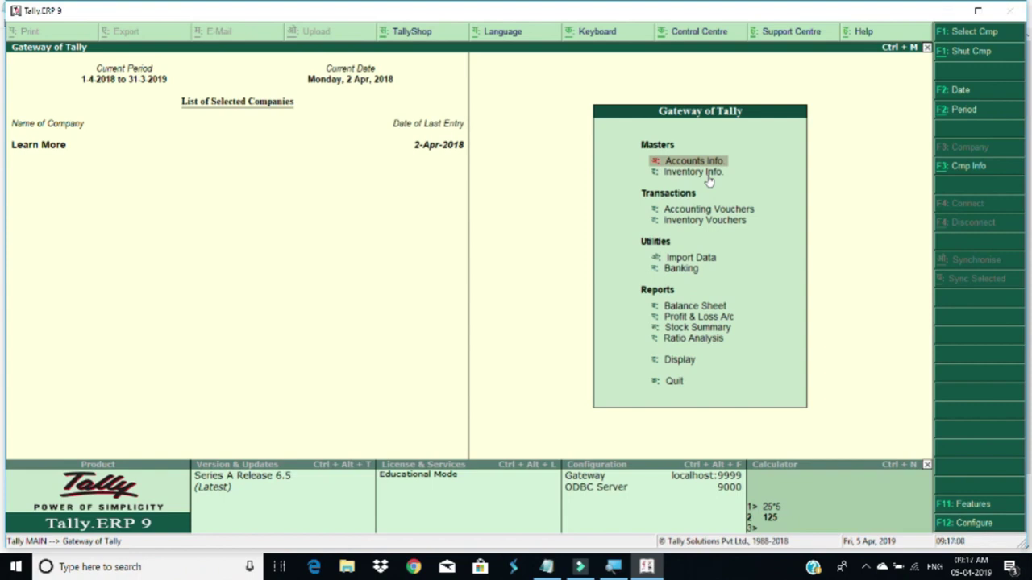
Set the keyboard language back to English
{"action": "key", "text": "ctrl+k"}
{"action": "key", "text": "Down"}
{"action": "key", "text": "Up"}
{"action": "key", "text": "Up"}
{"action": "key", "text": "Up"}
{"action": "key", "text": "Up"}
{"action": "key", "text": "Return"}
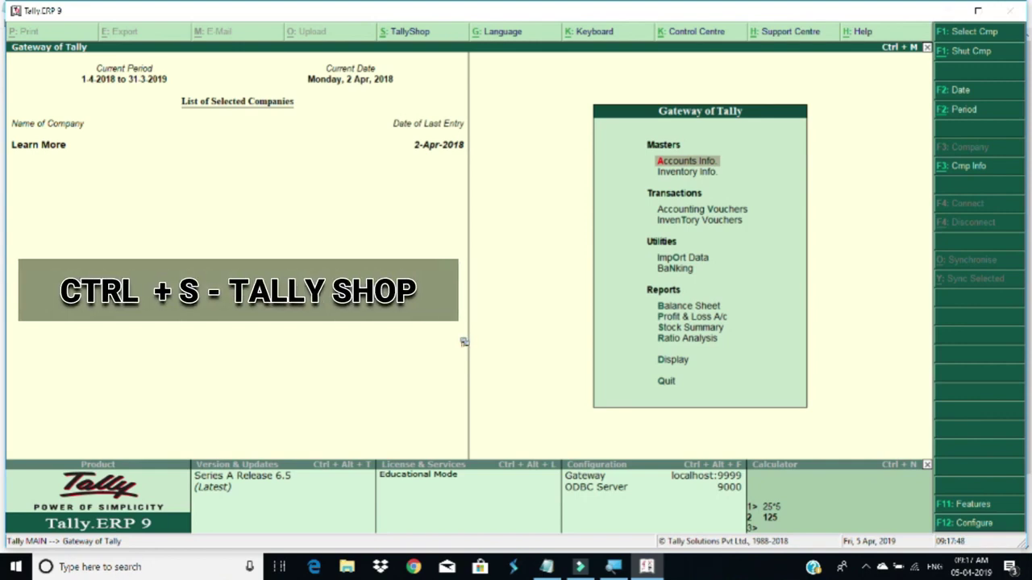
Open TallyShop and select the best-selling add-on Party Previous Balance 6.4
{"action": "key", "text": "ctrl+s"}
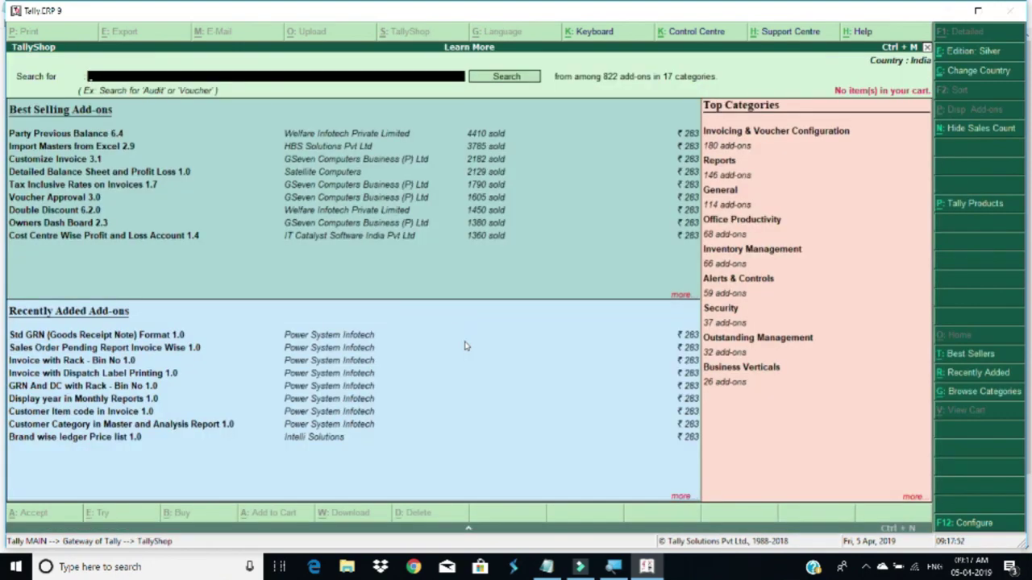
{"action": "left_click", "coordinate": [22, 136]}
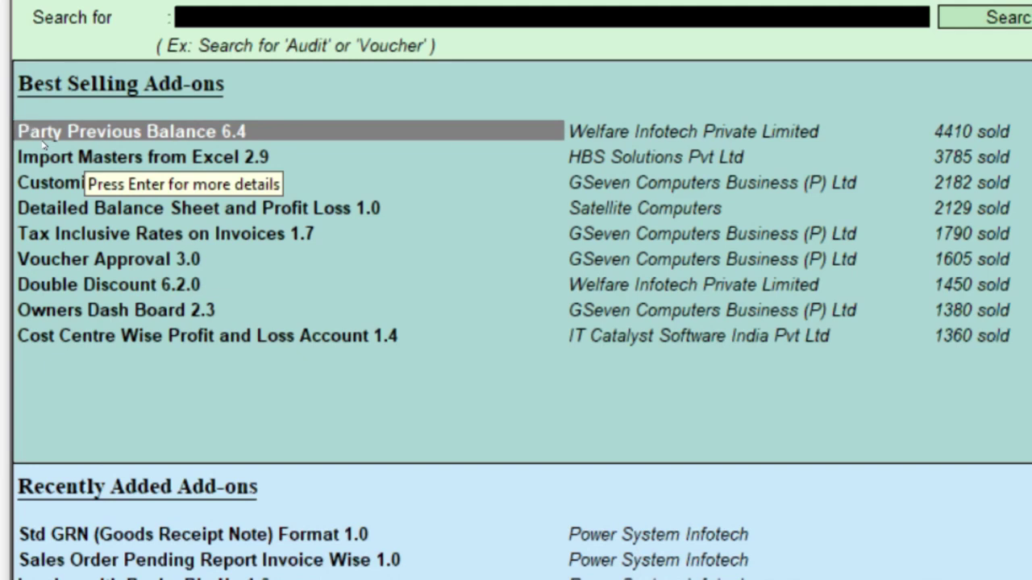
Browse the best-selling TallyShop add-ons, select Voucher Approval 3.0 and return to the Gateway of Tally
{"action": "key", "text": "Down"}
{"action": "key", "text": "Down"}
{"action": "key", "text": "Down"}
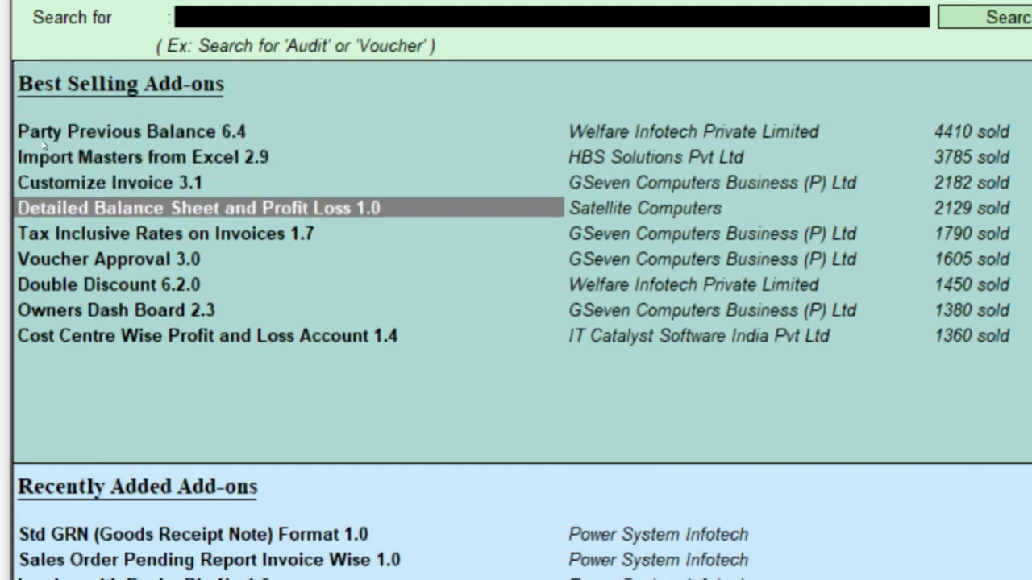
{"action": "key", "text": "Up"}
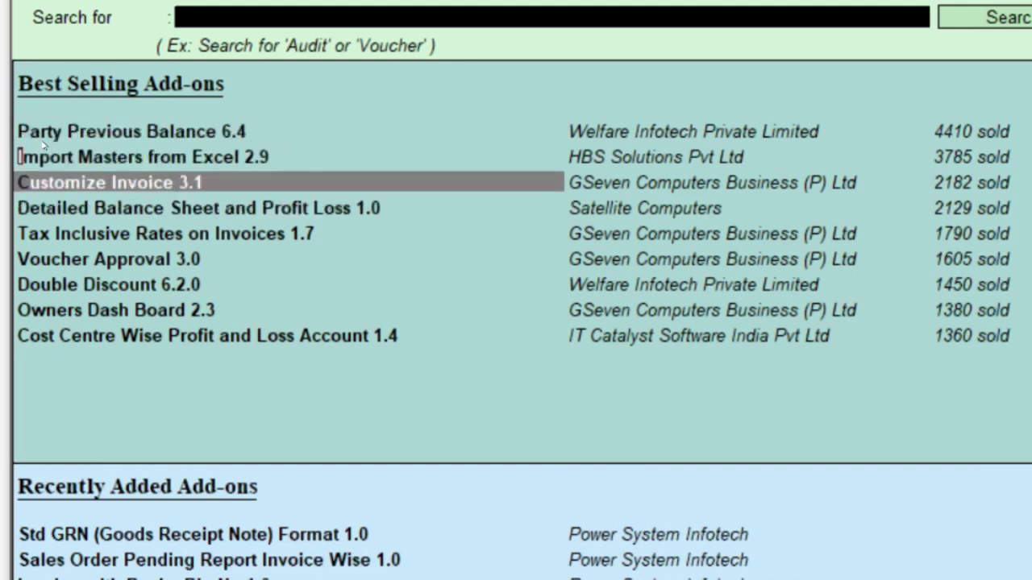
{"action": "key", "text": "Up"}
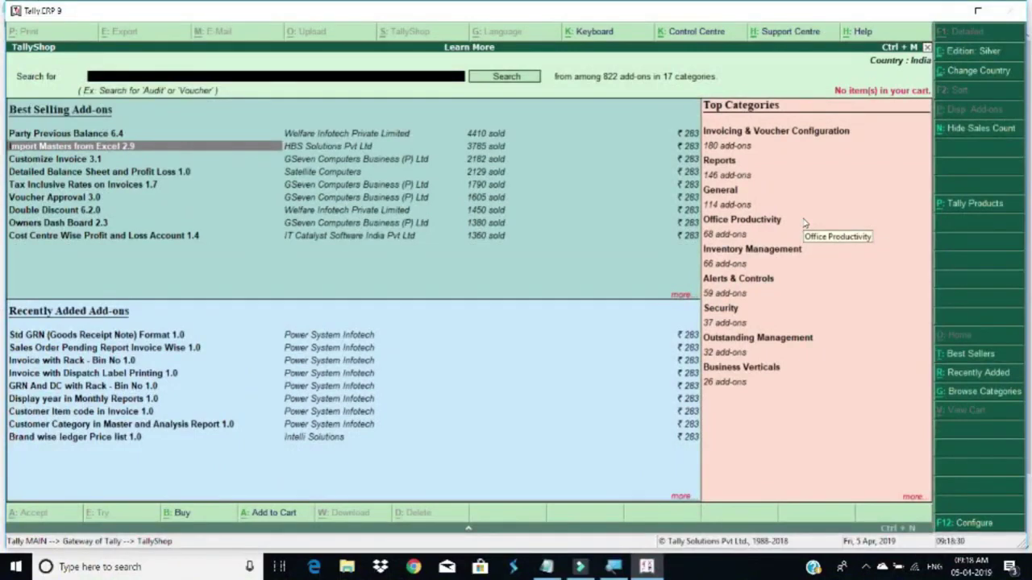
{"action": "left_click", "coordinate": [686, 199]}
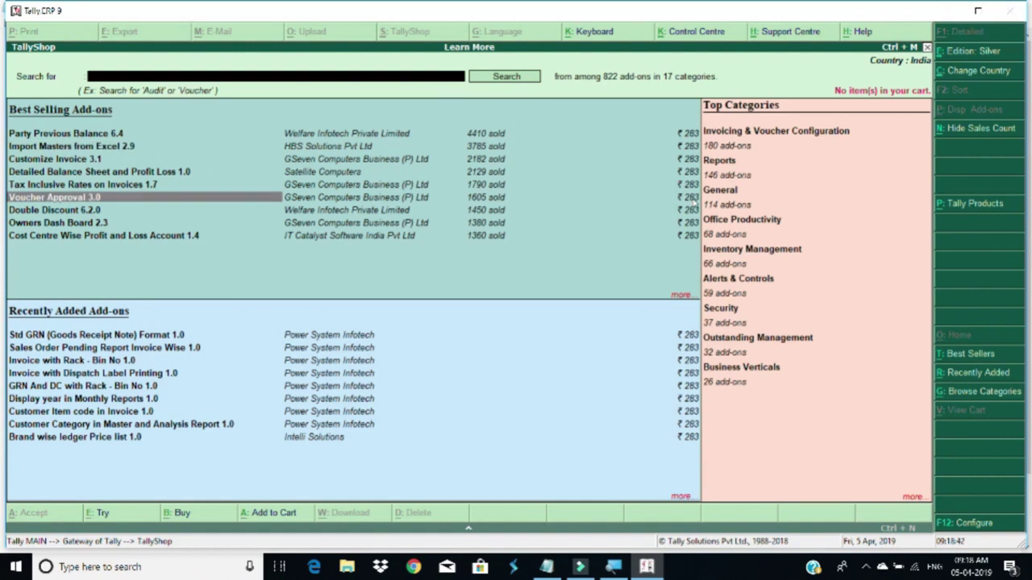
{"action": "key", "text": "Escape"}
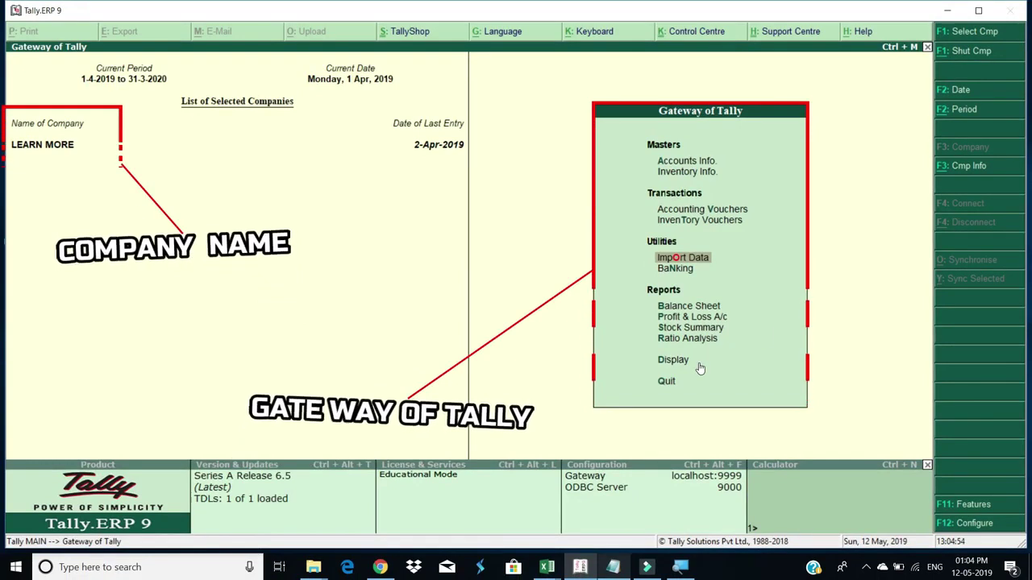
Open the Day Book report from the Display menu of the Gateway of Tally
{"action": "key", "text": "Down"}
{"action": "key", "text": "Down"}
{"action": "key", "text": "Down"}
{"action": "key", "text": "Down"}
{"action": "key", "text": "Down"}
{"action": "key", "text": "Down"}
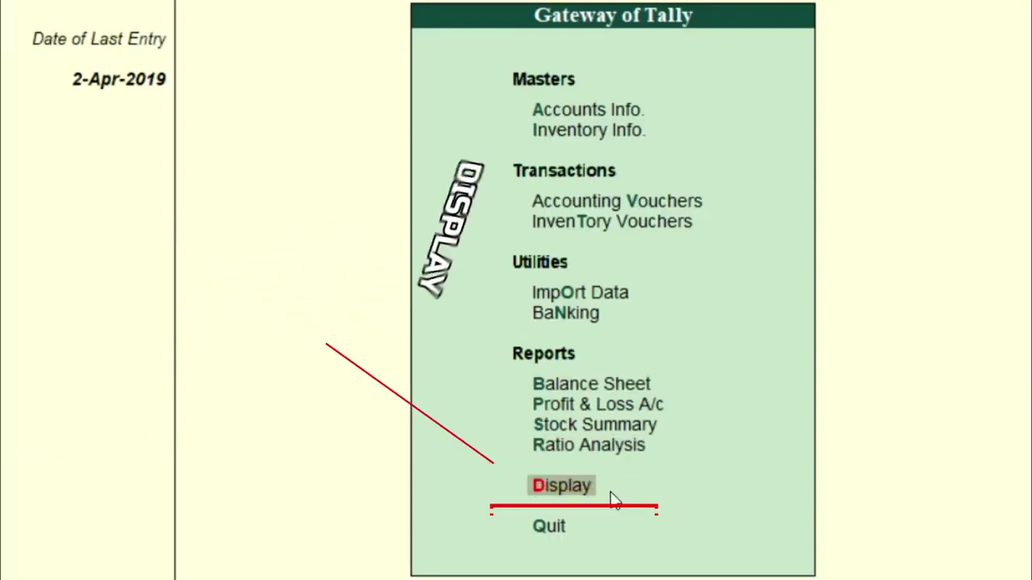
{"action": "key", "text": "Return"}
{"action": "key", "text": "Down"}
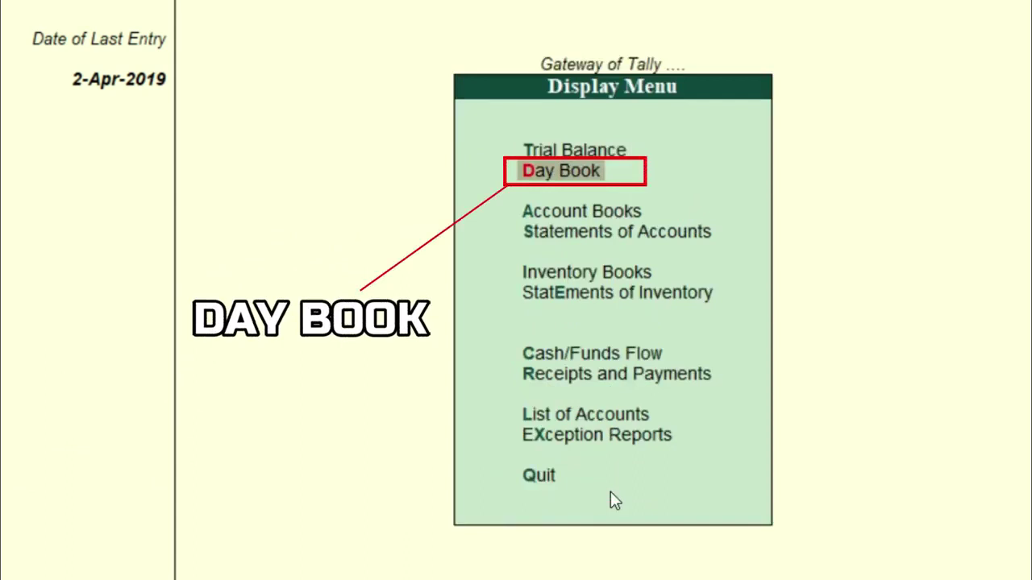
{"action": "key", "text": "Return"}
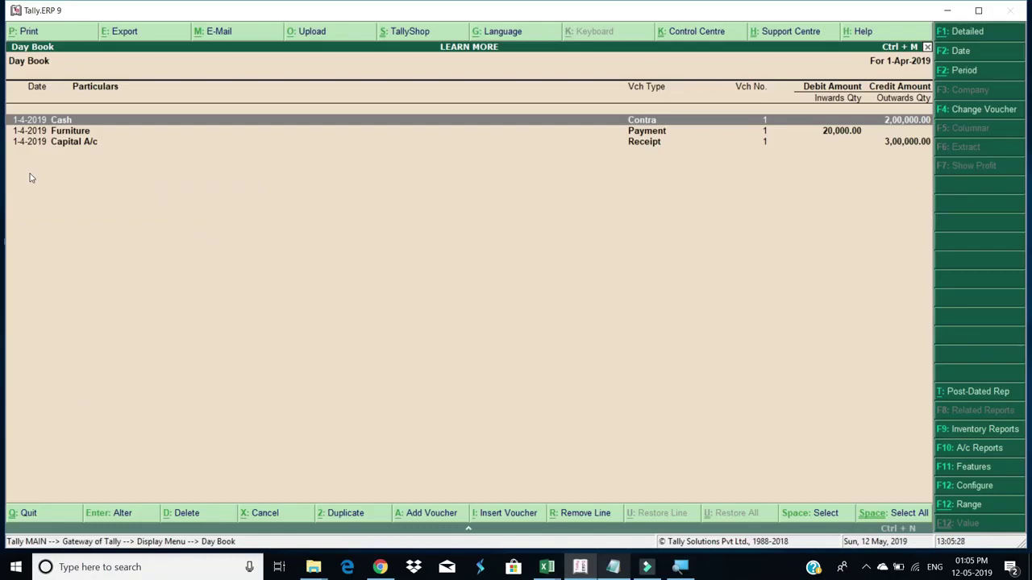
Set the Day Book period from 1-4-2019 to 2-4-2019
{"action": "key", "text": "alt+F2"}
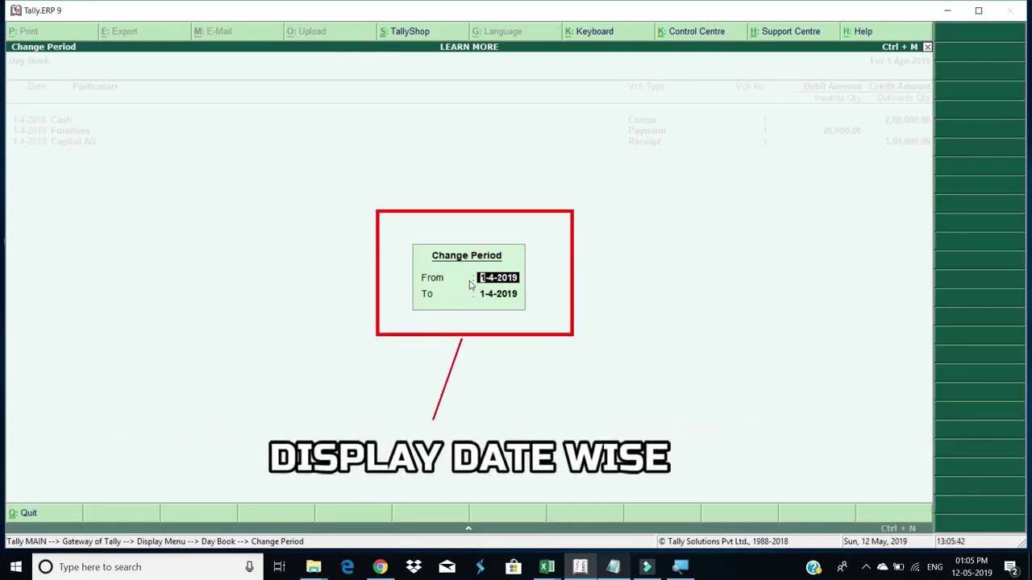
{"action": "key", "text": "Return"}
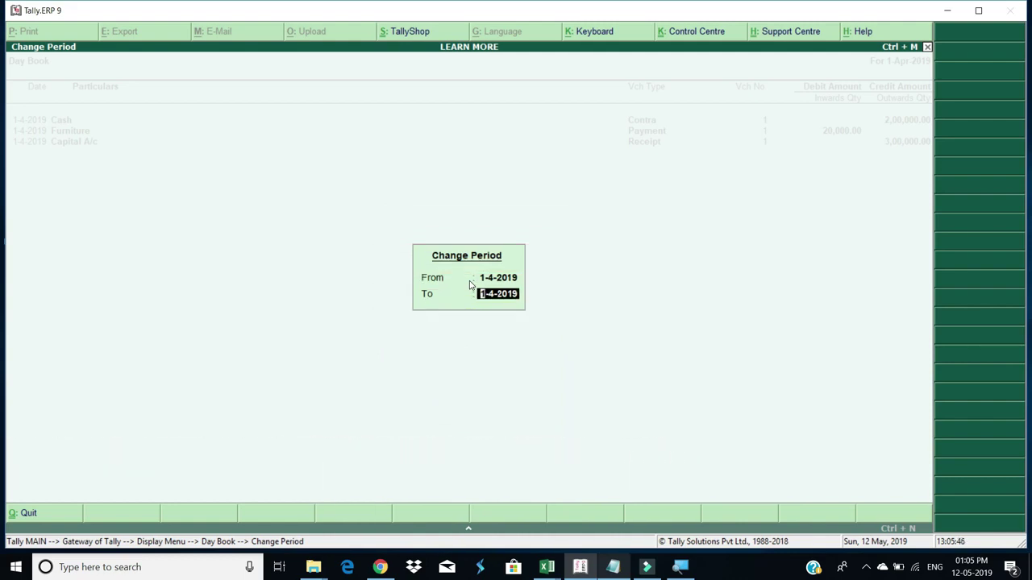
{"action": "type", "text": "2"}
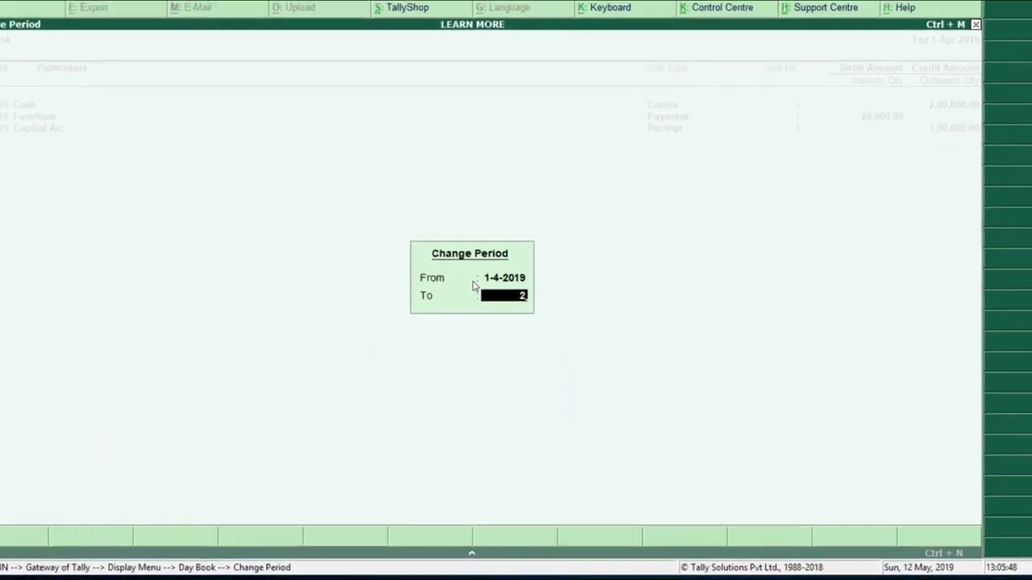
{"action": "type", "text": "-4"}
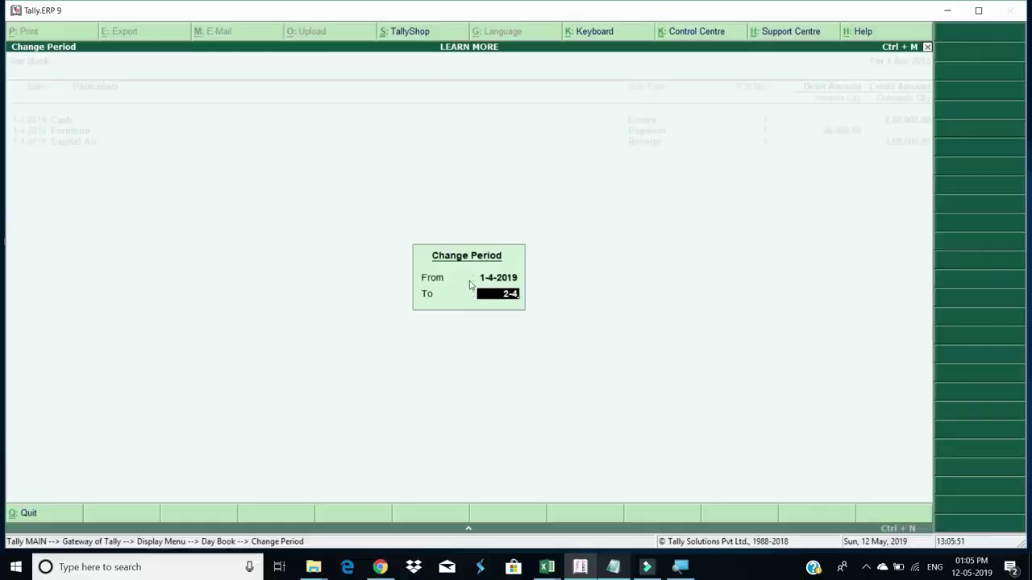
{"action": "key", "text": "Return"}
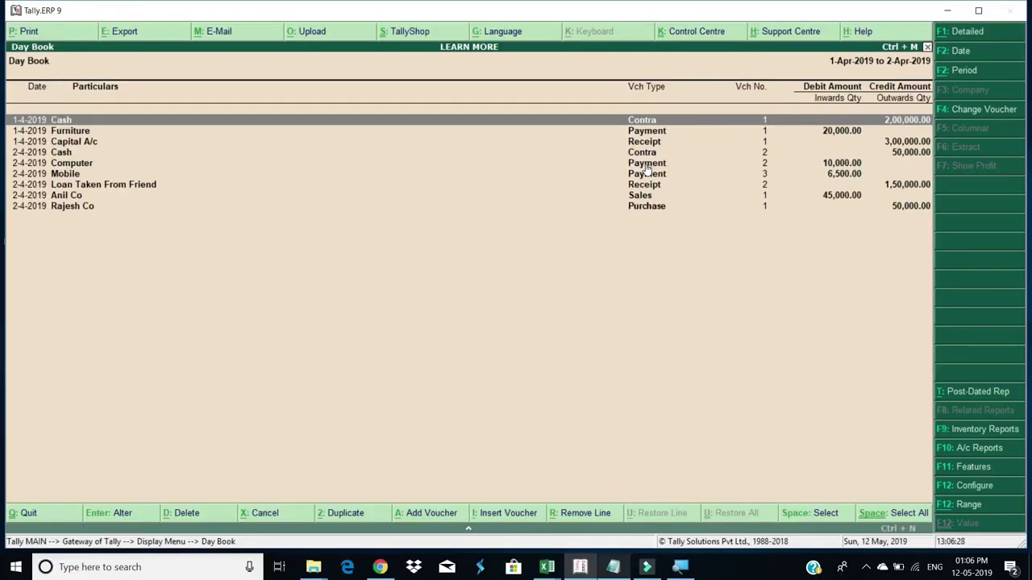
Filter the Day Book to Contra vouchers and switch it back to All Items
{"action": "key", "text": "F4"}
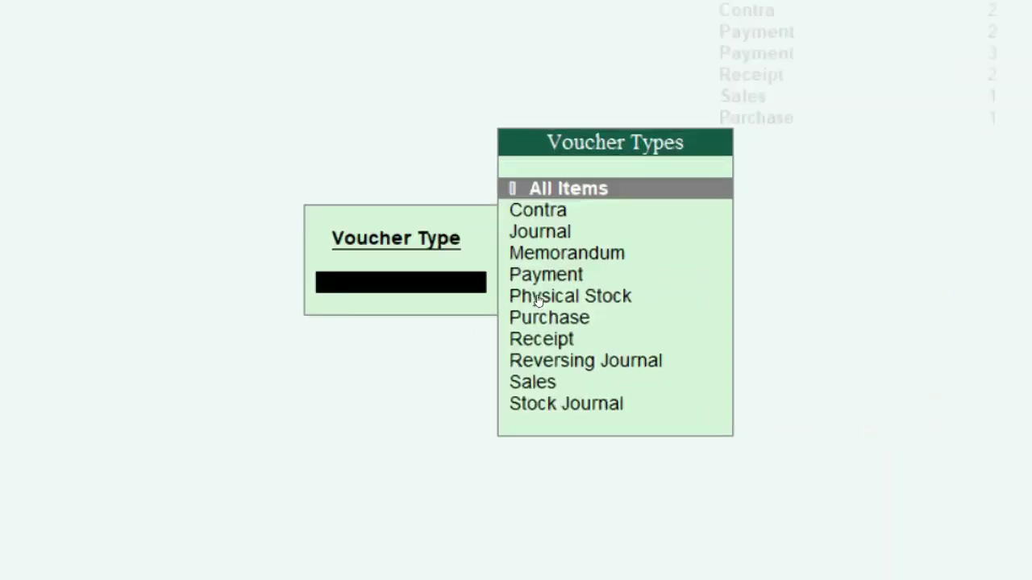
{"action": "key", "text": "Down"}
{"action": "key", "text": "Down"}
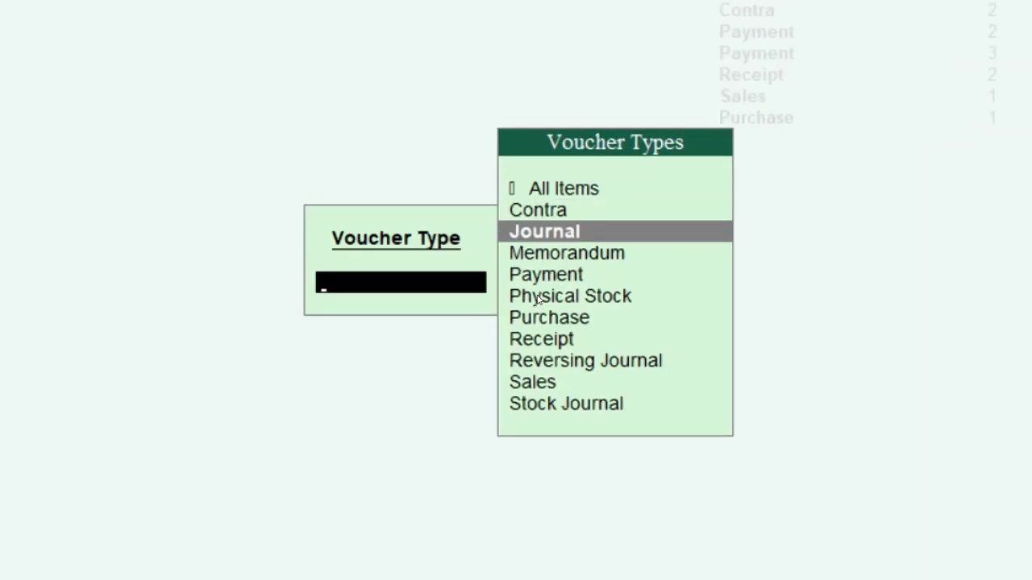
{"action": "key", "text": "Up"}
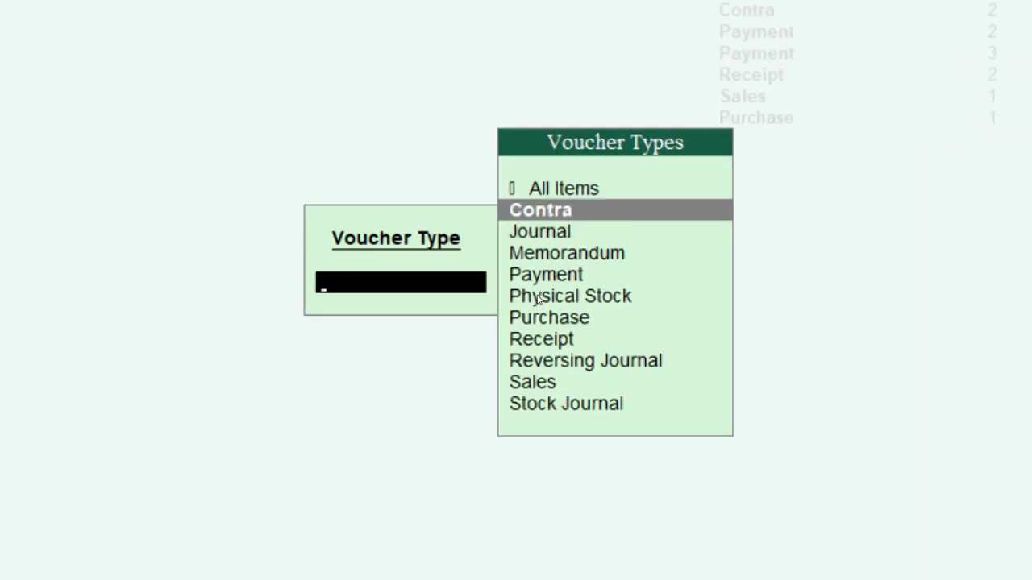
{"action": "key", "text": "Down"}
{"action": "key", "text": "Up"}
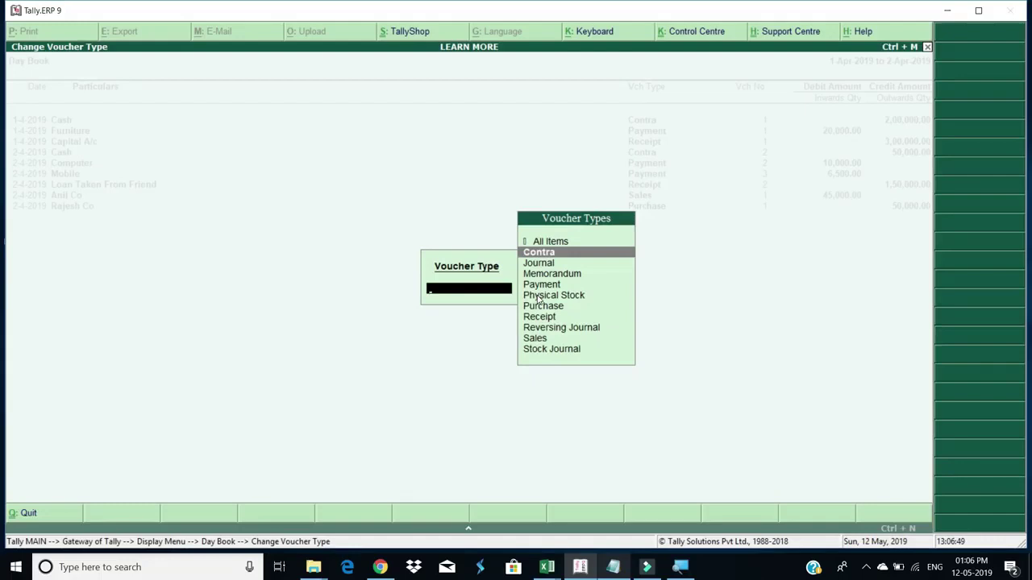
{"action": "key", "text": "Return"}
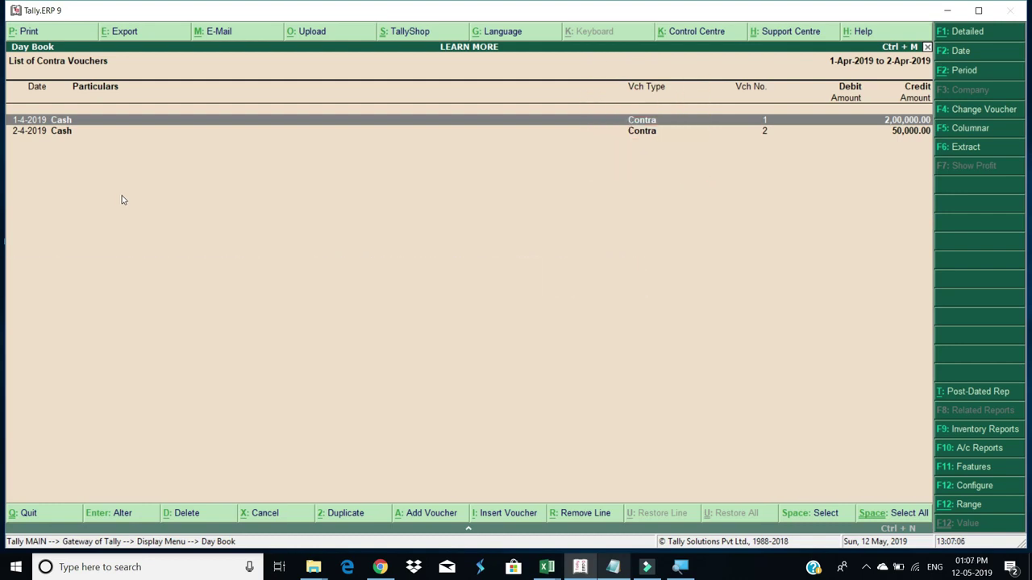
{"action": "key", "text": "F4"}
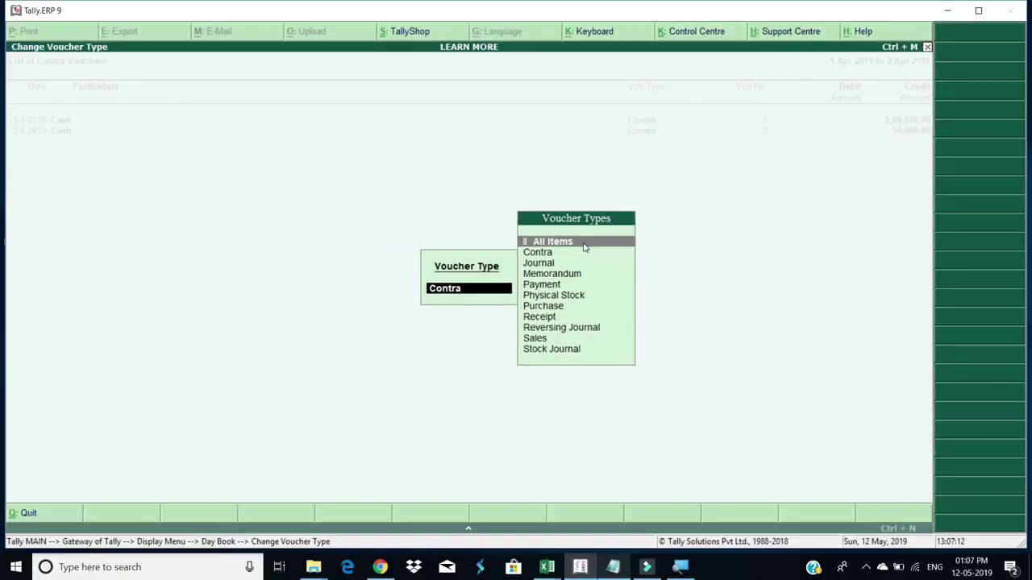
{"action": "left_click", "coordinate": [585, 241]}
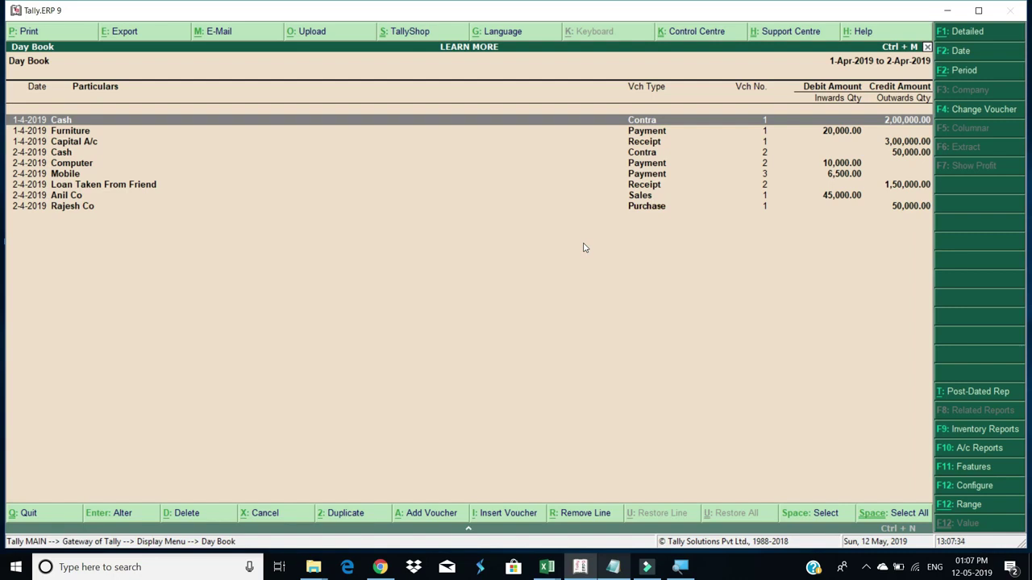
Switch the Day Book between detailed and condensed views twice, leaving it condensed
{"action": "key", "text": "alt+F1"}
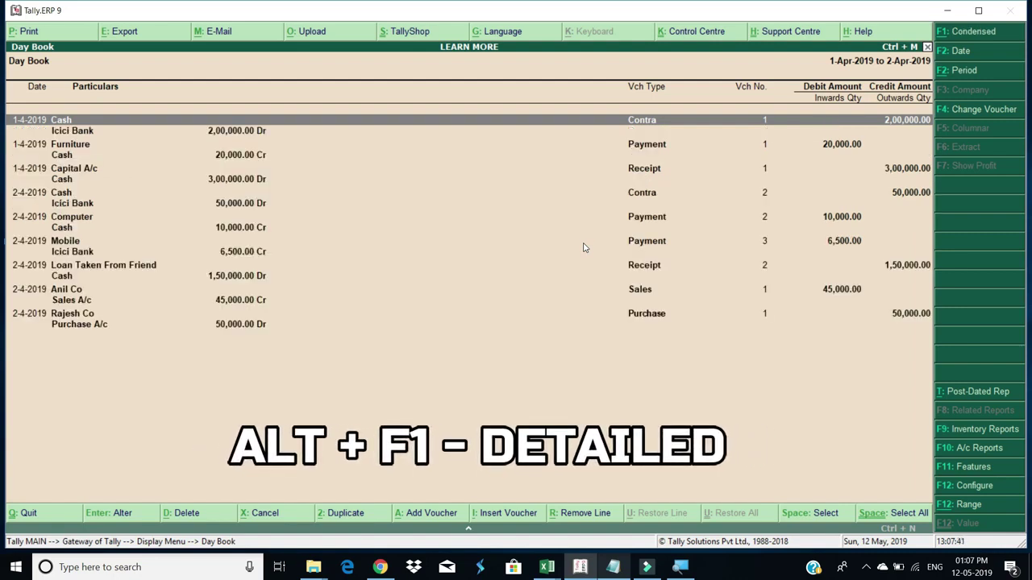
{"action": "key", "text": "alt+F1"}
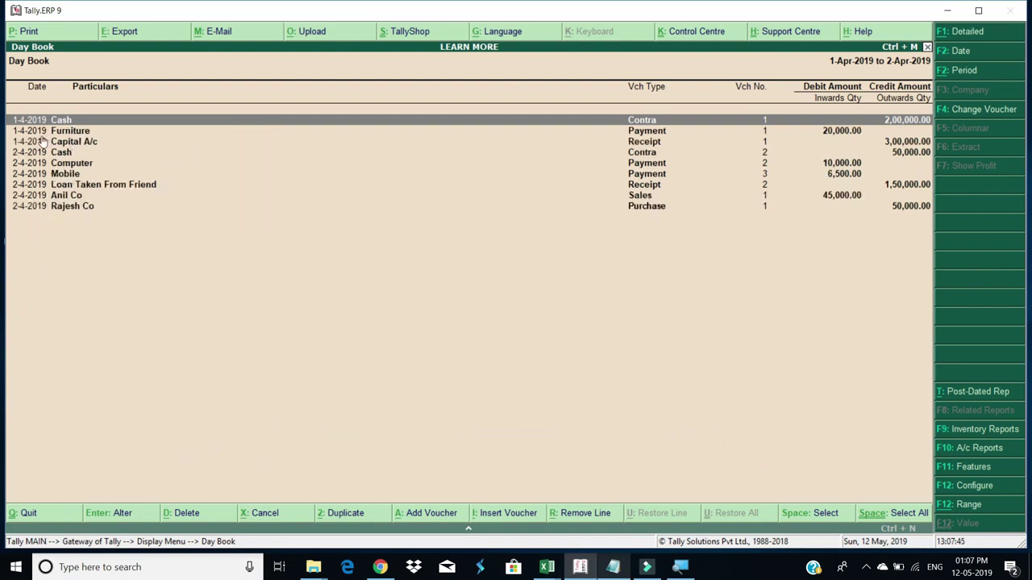
{"action": "key", "text": "alt+F1"}
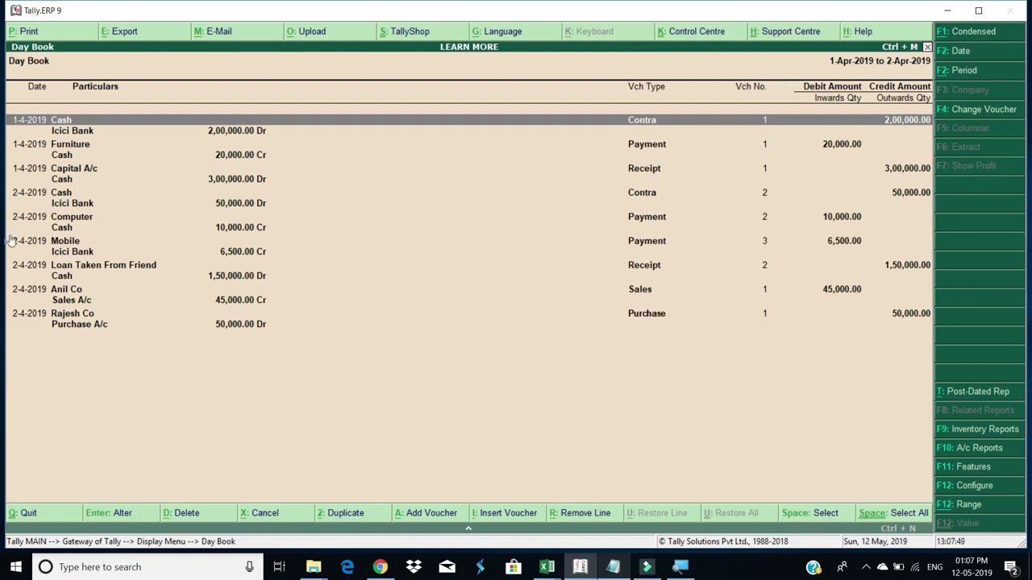
{"action": "key", "text": "alt+F1"}
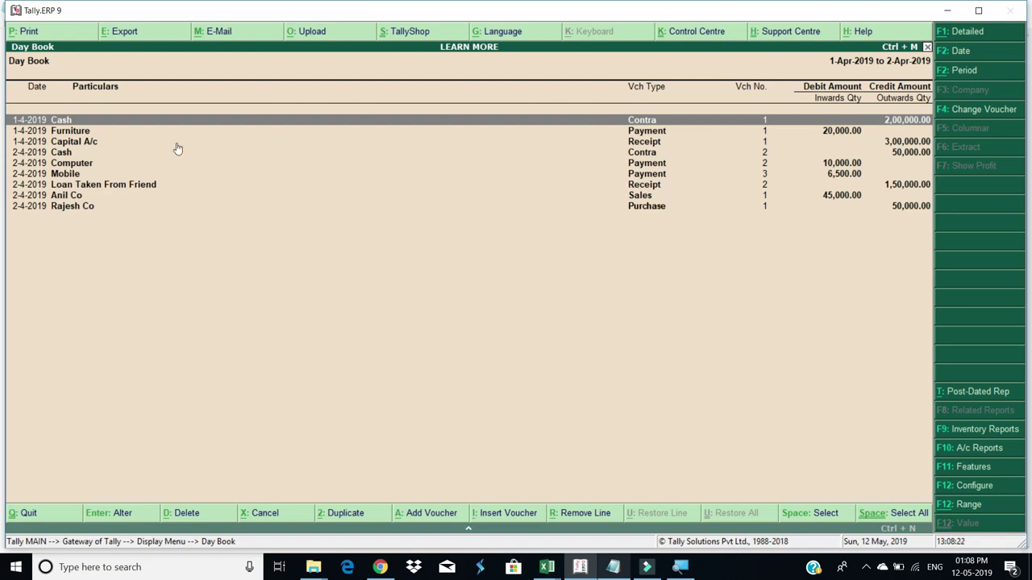
Hide the Computer and Mobile payment entries in the Day Book and restore all removed lines
{"action": "key", "text": "Down"}
{"action": "key", "text": "Down"}
{"action": "key", "text": "Down"}
{"action": "key", "text": "Down"}
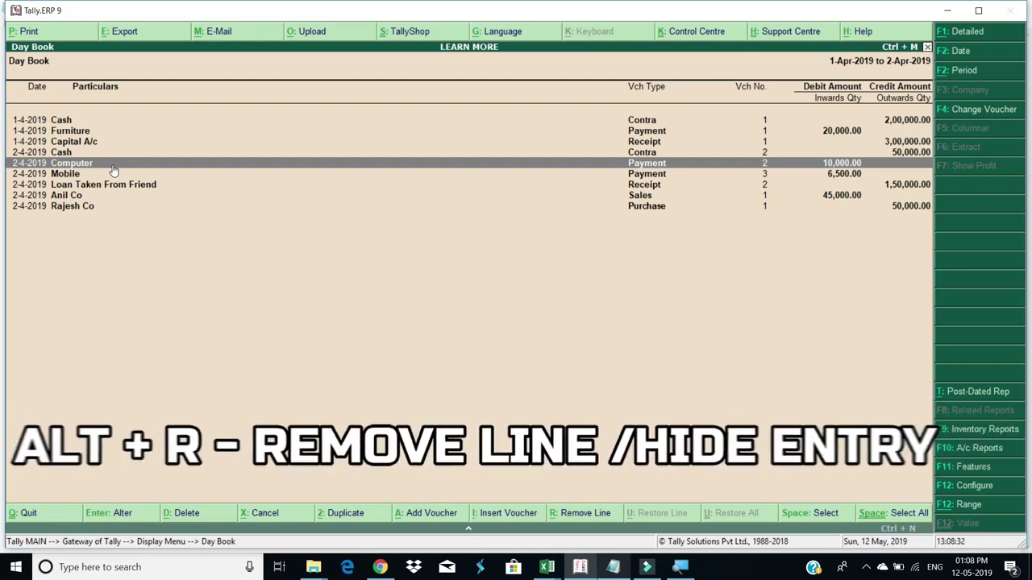
{"action": "key", "text": "alt+r"}
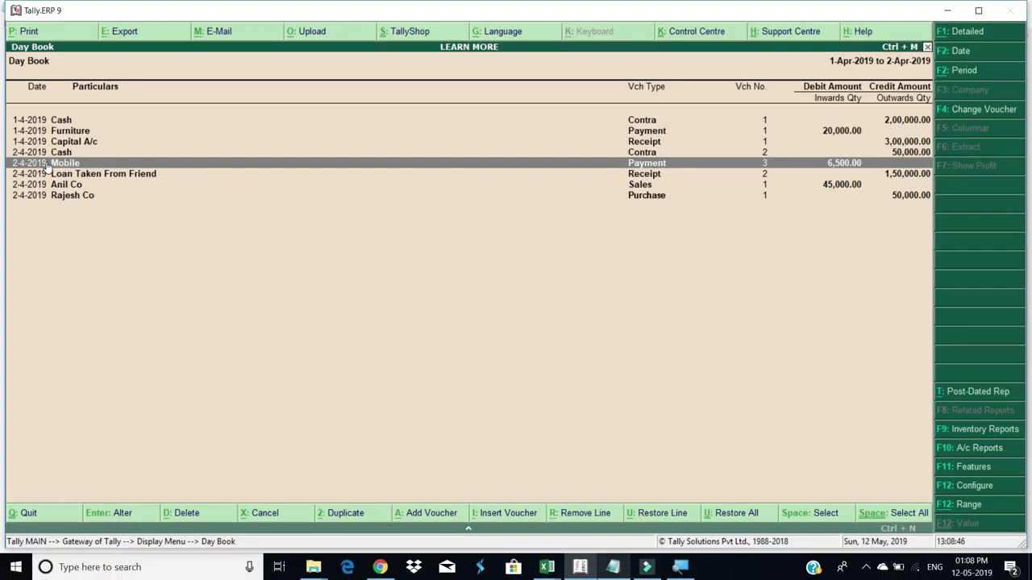
{"action": "key", "text": "alt+r"}
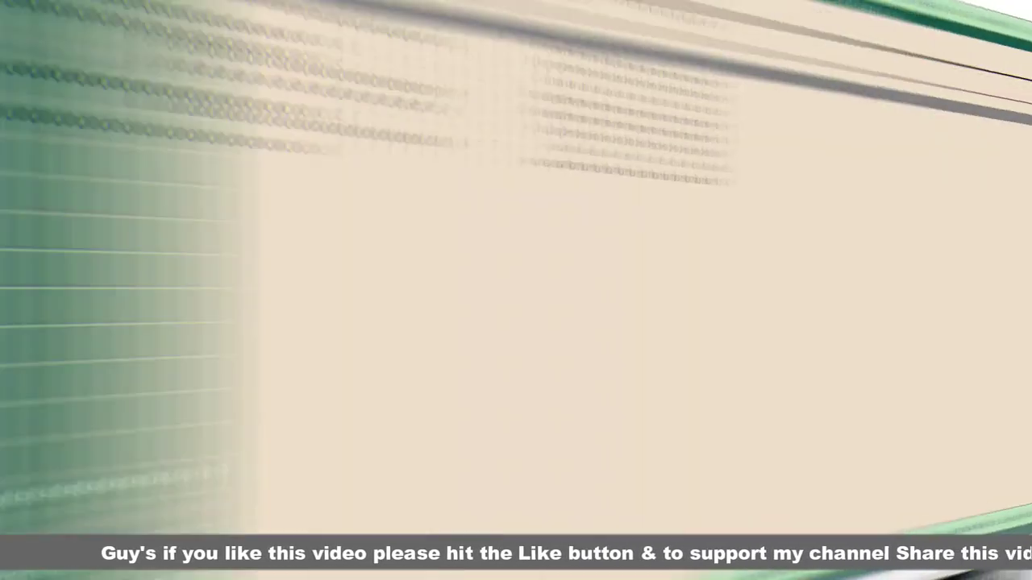
{"action": "key", "text": "ctrl+u"}
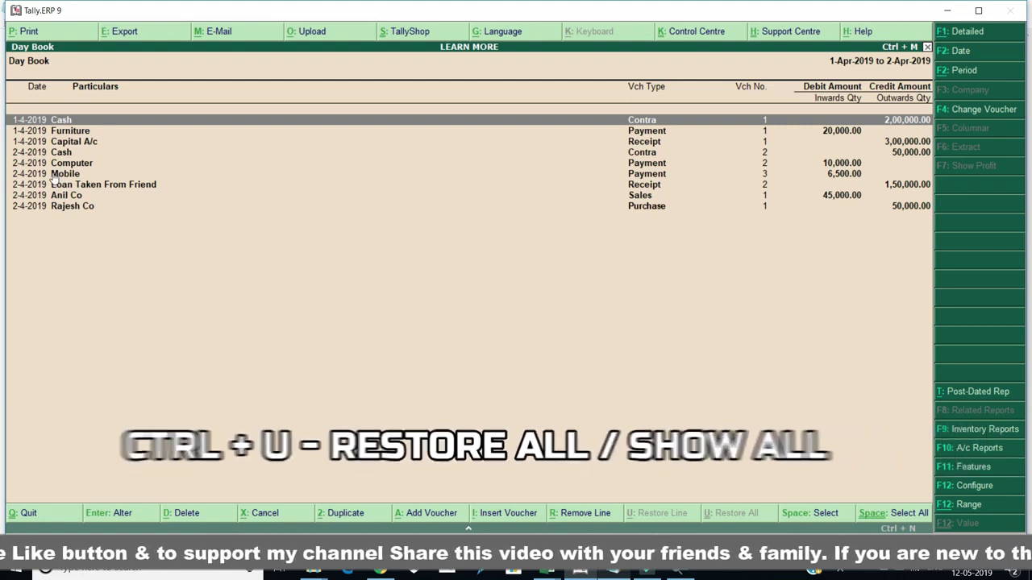
Hide the Anil Co sales entry in the Day Book and restore that single line
{"action": "key", "text": "Down"}
{"action": "key", "text": "Down"}
{"action": "key", "text": "Down"}
{"action": "key", "text": "Down"}
{"action": "key", "text": "Down"}
{"action": "key", "text": "Down"}
{"action": "key", "text": "Down"}
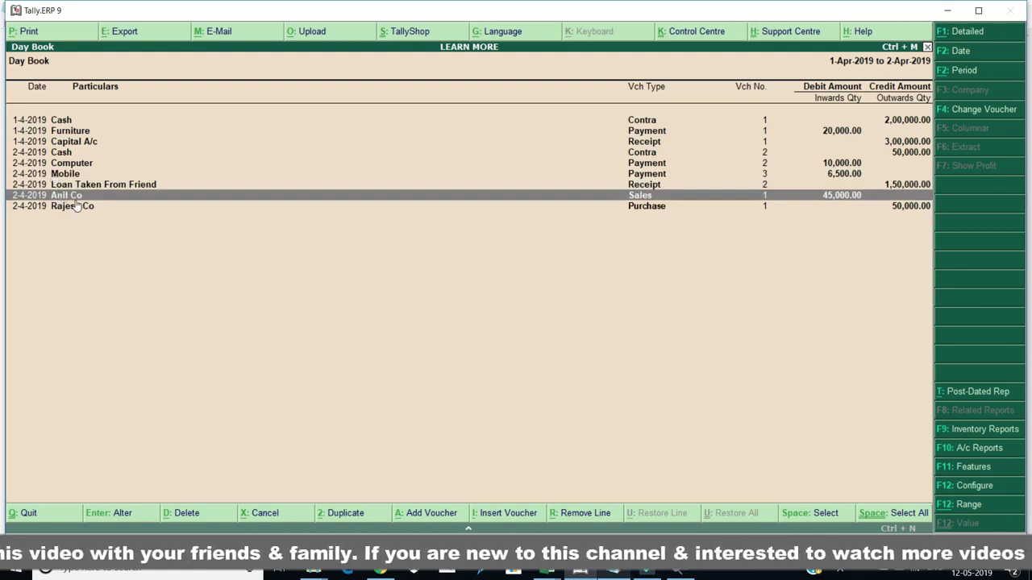
{"action": "key", "text": "alt+r"}
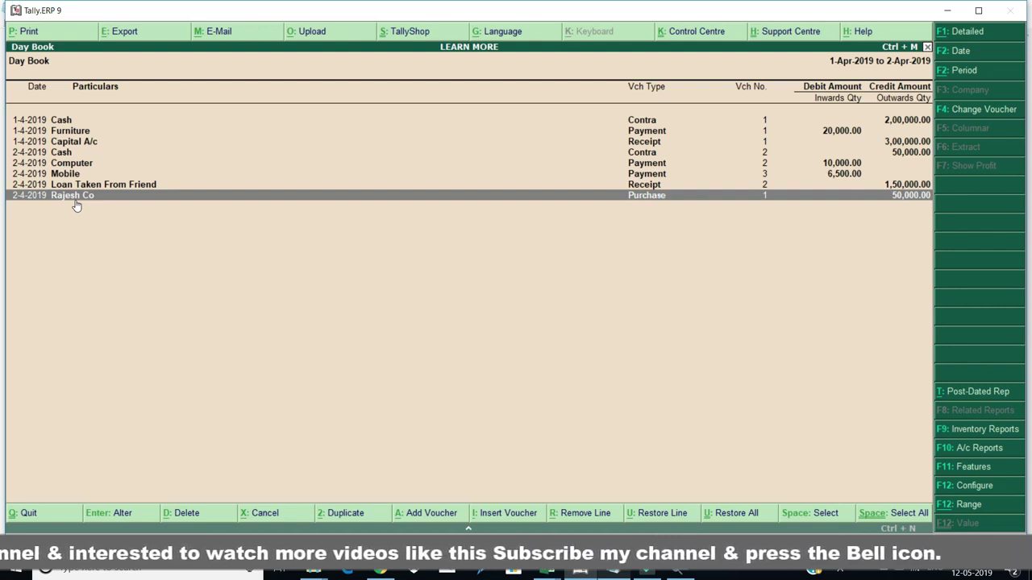
{"action": "key", "text": "alt+u"}
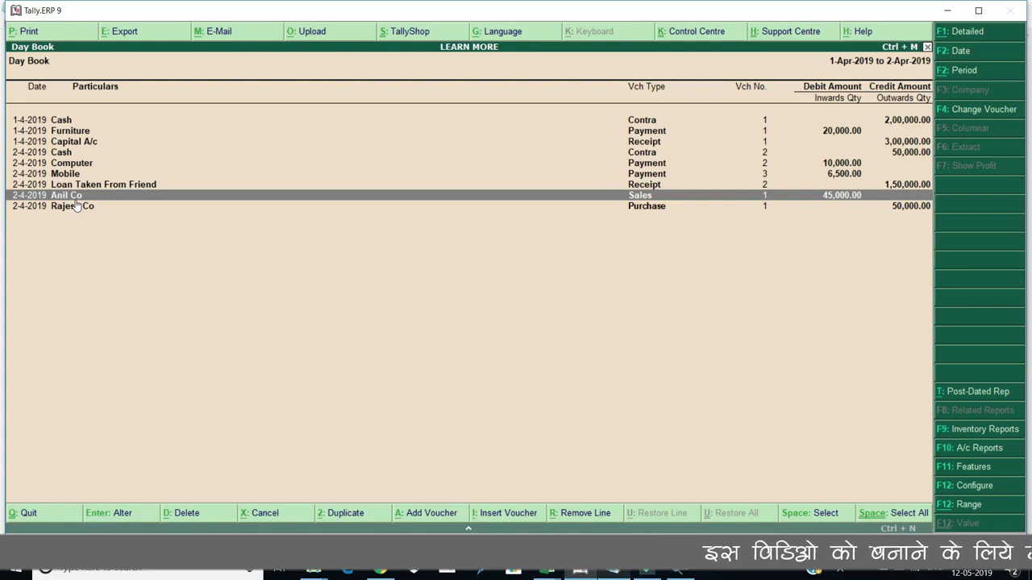
Start adding a payment voucher from the Computer entry in the Day Book and quit without saving it
{"action": "key", "text": "Up"}
{"action": "key", "text": "Up"}
{"action": "key", "text": "Up"}
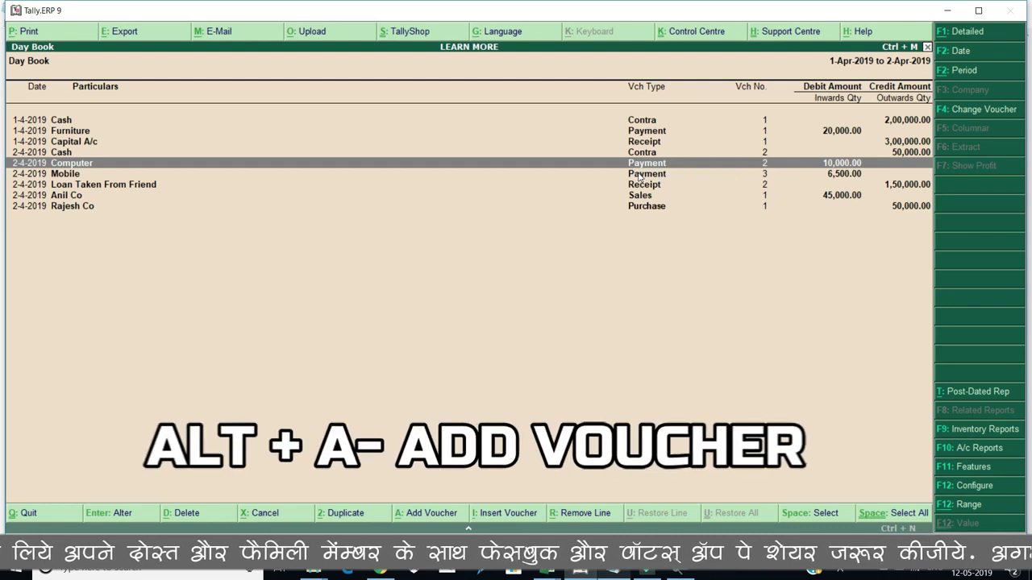
{"action": "key", "text": "alt+a"}
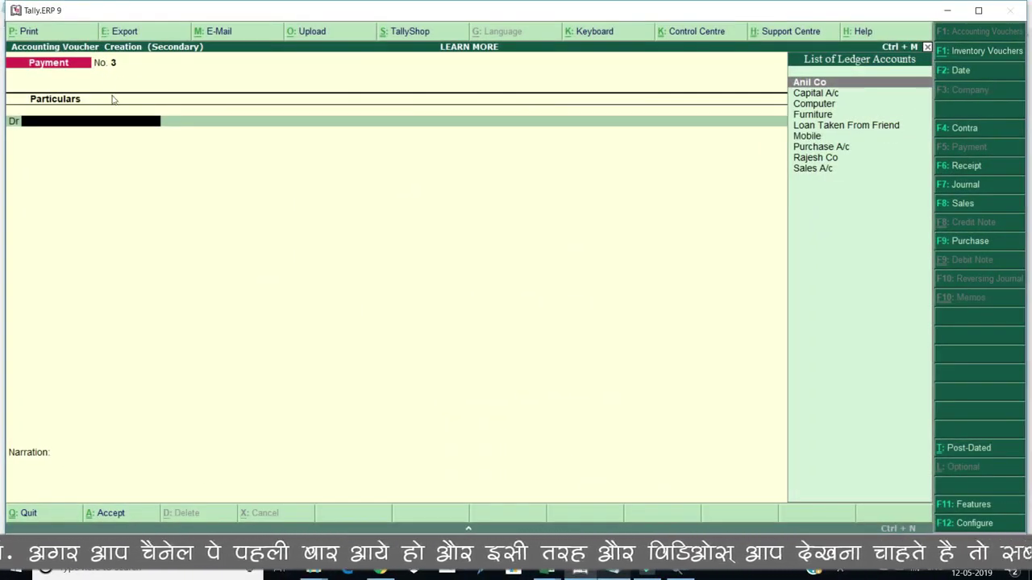
{"action": "key", "text": "Escape"}
{"action": "key", "text": "y"}
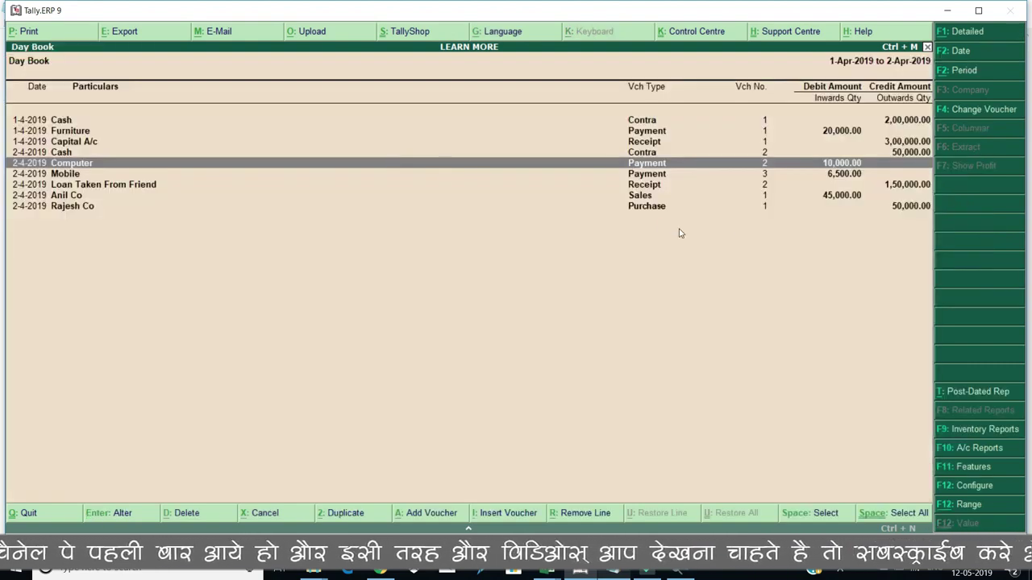
Start adding a payment voucher after the Computer entry and create its debit ledger Stationery Exp under Indirect Expenses
{"action": "left_click", "coordinate": [763, 175]}
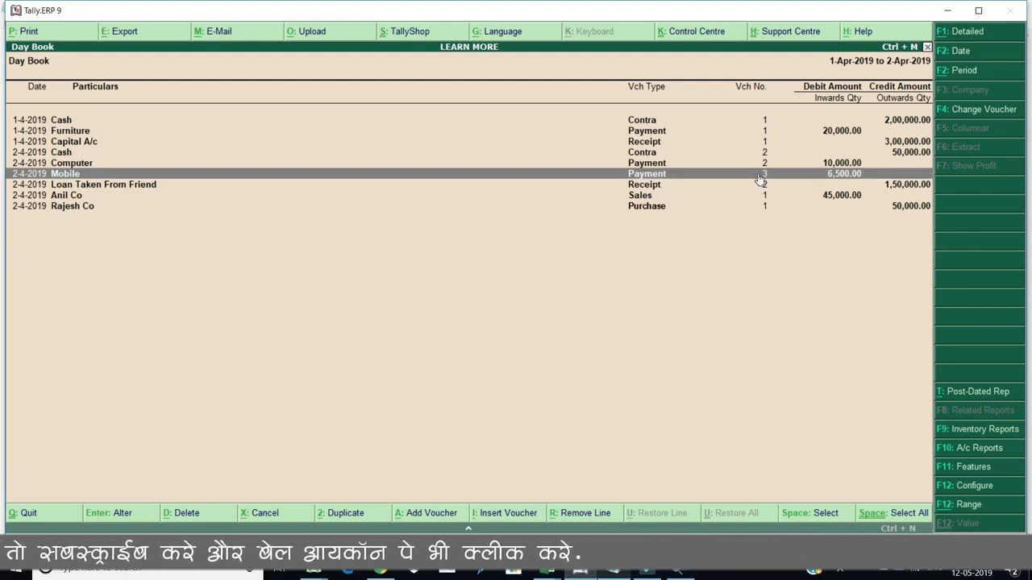
{"action": "left_click", "coordinate": [759, 165]}
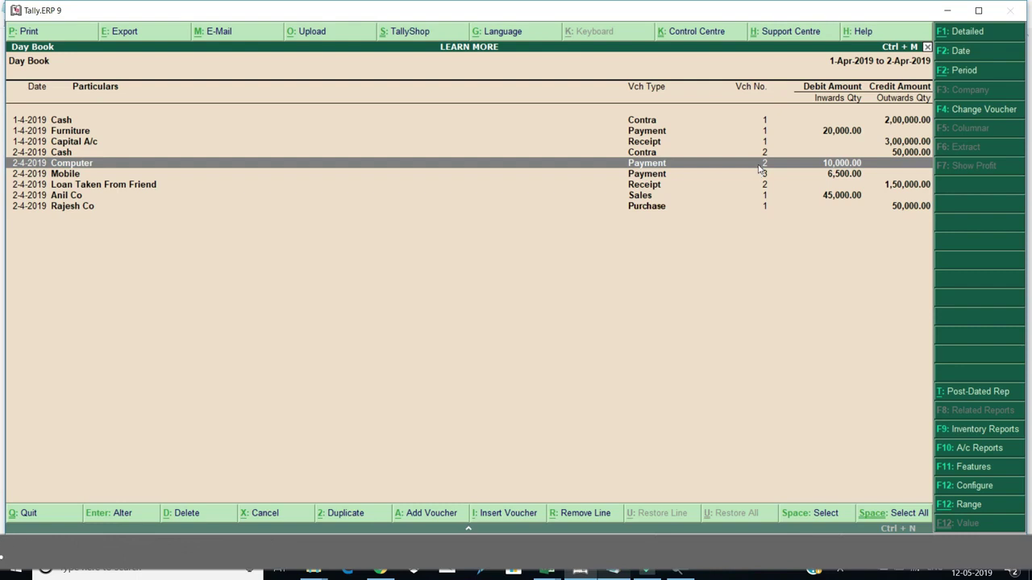
{"action": "key", "text": "alt+a"}
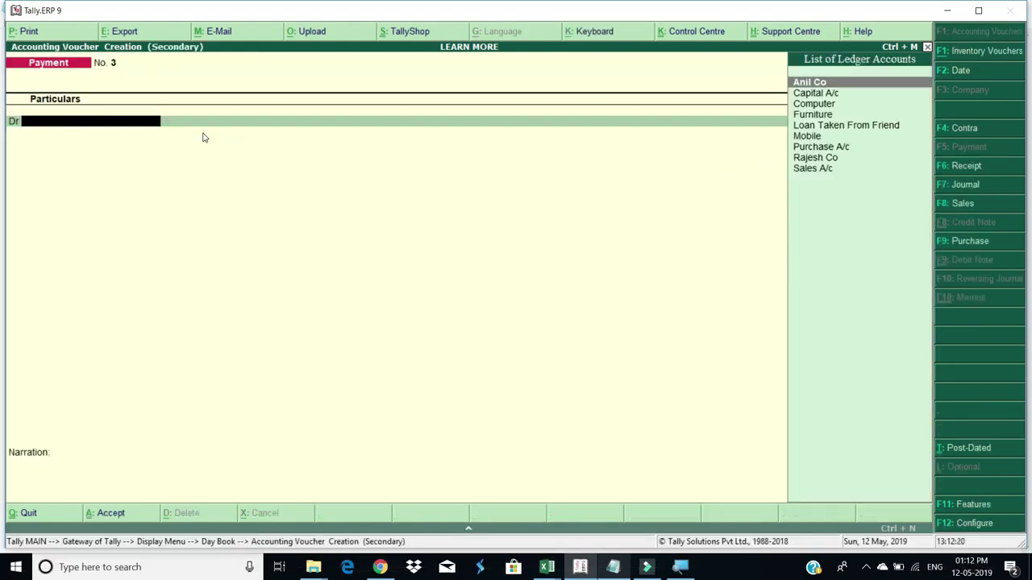
{"action": "key", "text": "alt+c"}
{"action": "type", "text": "Stationerty"}
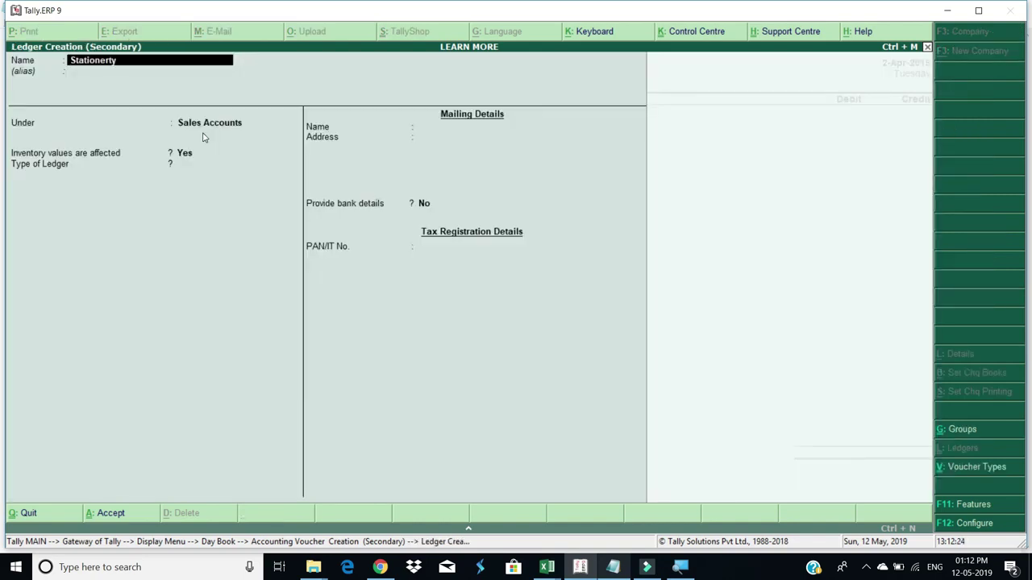
{"action": "key", "text": "BackSpace"}
{"action": "key", "text": "BackSpace"}
{"action": "type", "text": "y Exp"}
{"action": "key", "text": "Return"}
{"action": "key", "text": "Return"}
{"action": "type", "text": "Ind"}
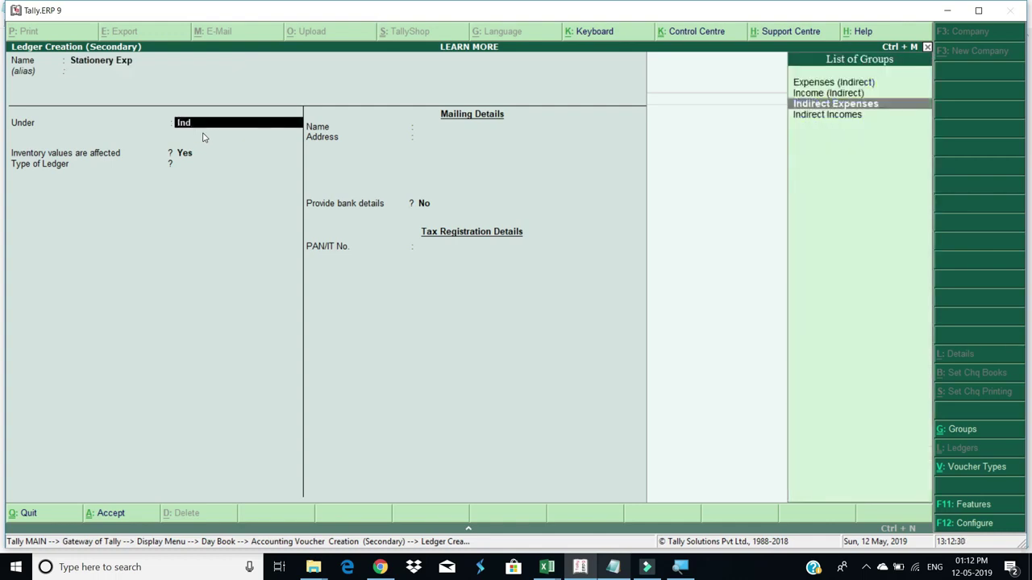
{"action": "key", "text": "Return"}
{"action": "key", "text": "ctrl+a"}
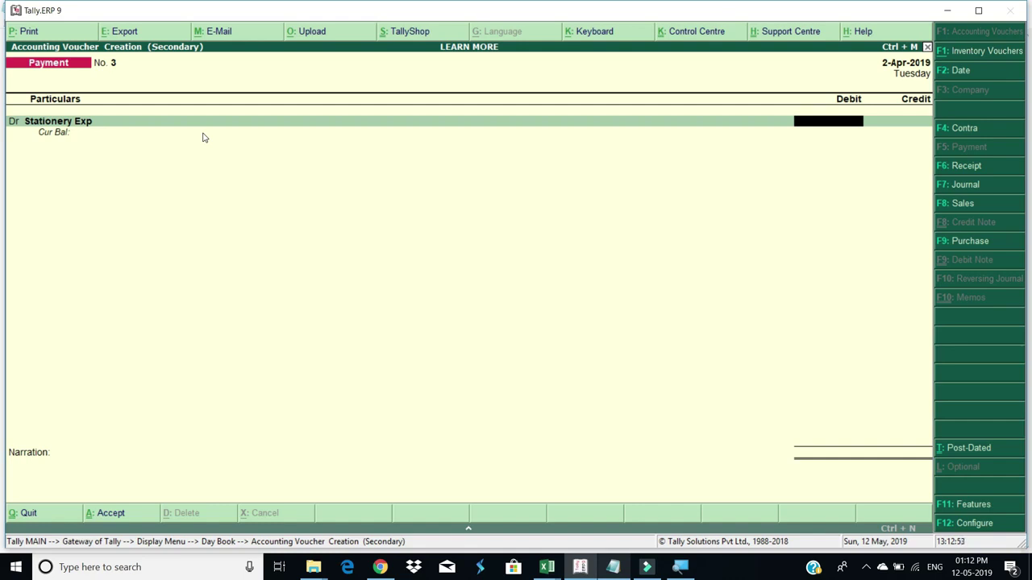
Debit Stationery Exp with 500, credit Cash for the same amount and save the payment voucher without a narration
{"action": "type", "text": "5000"}
{"action": "key", "text": "BackSpace"}
{"action": "key", "text": "Return"}
{"action": "key", "text": "Return"}
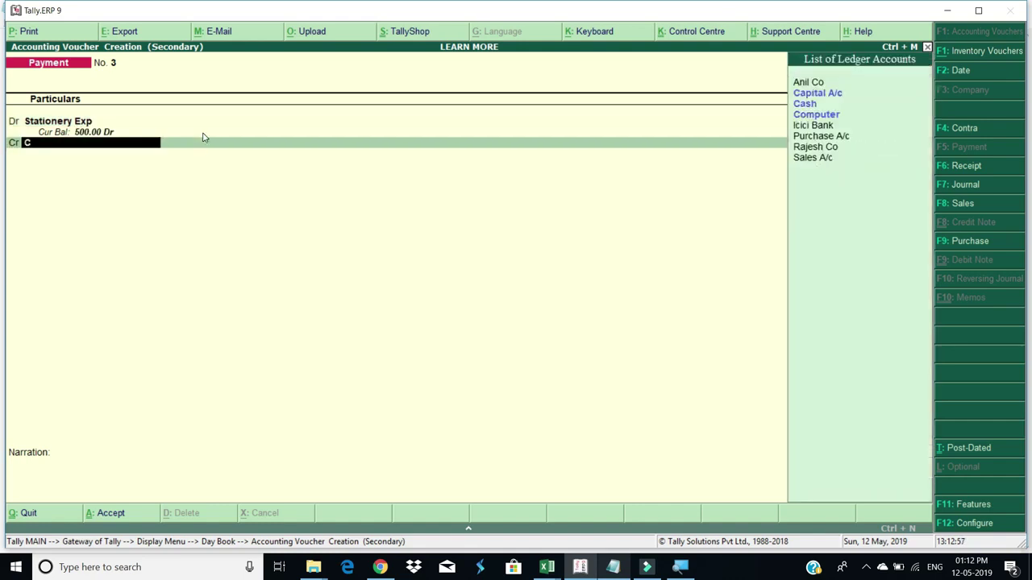
{"action": "type", "text": "cash"}
{"action": "key", "text": "Return"}
{"action": "key", "text": "Return"}
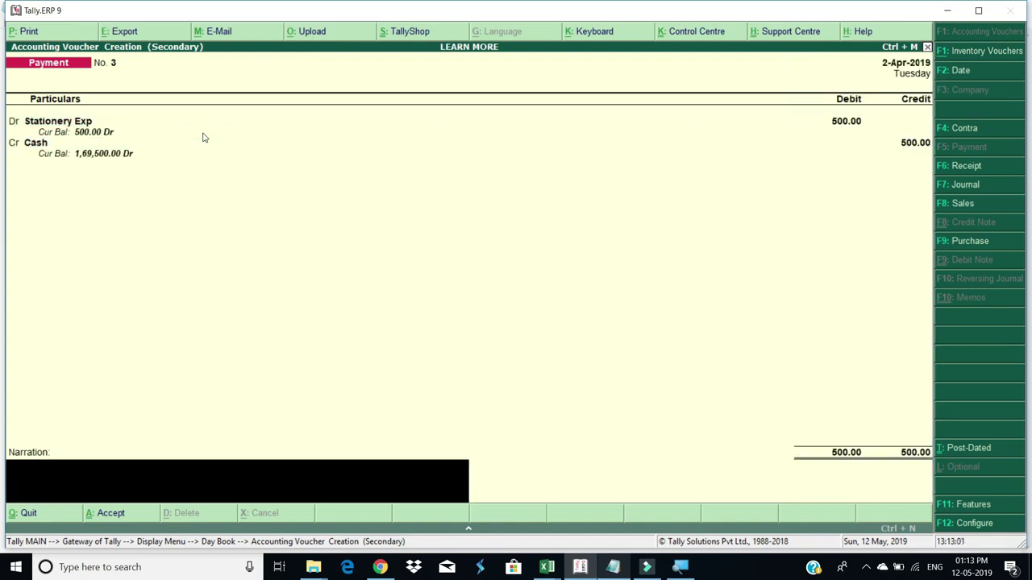
{"action": "key", "text": "Return"}
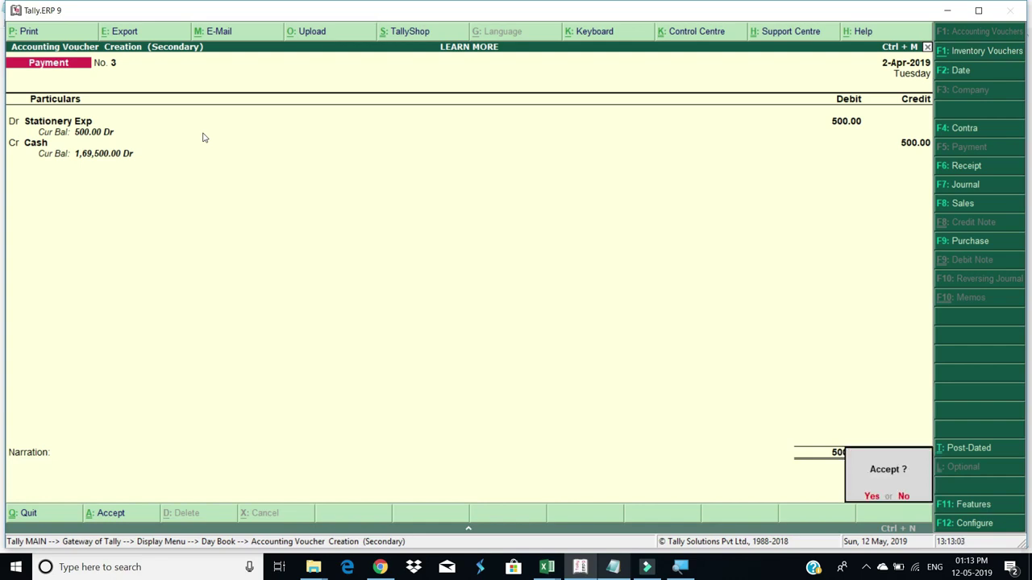
{"action": "key", "text": "Return"}
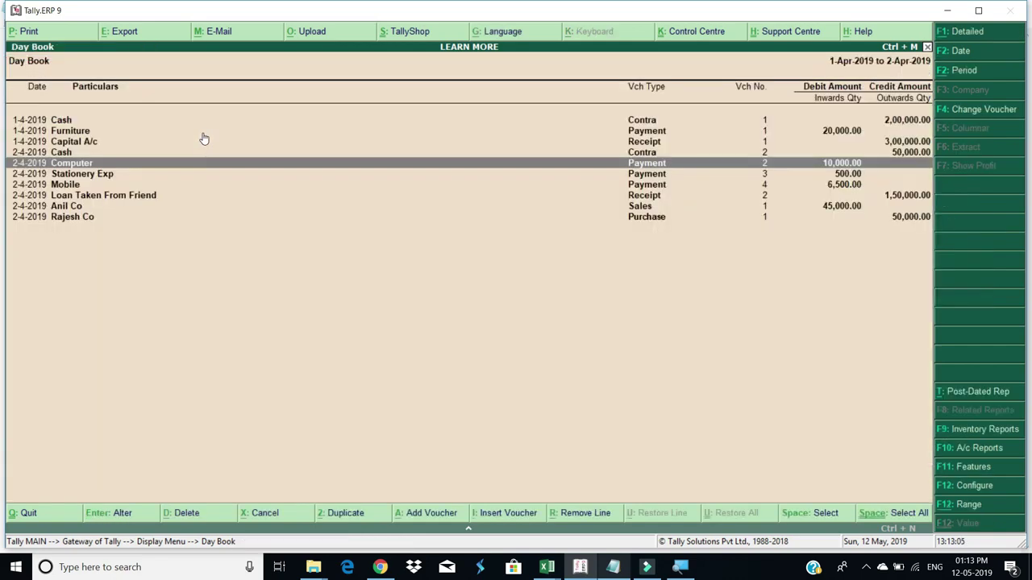
{"action": "left_click", "coordinate": [735, 176]}
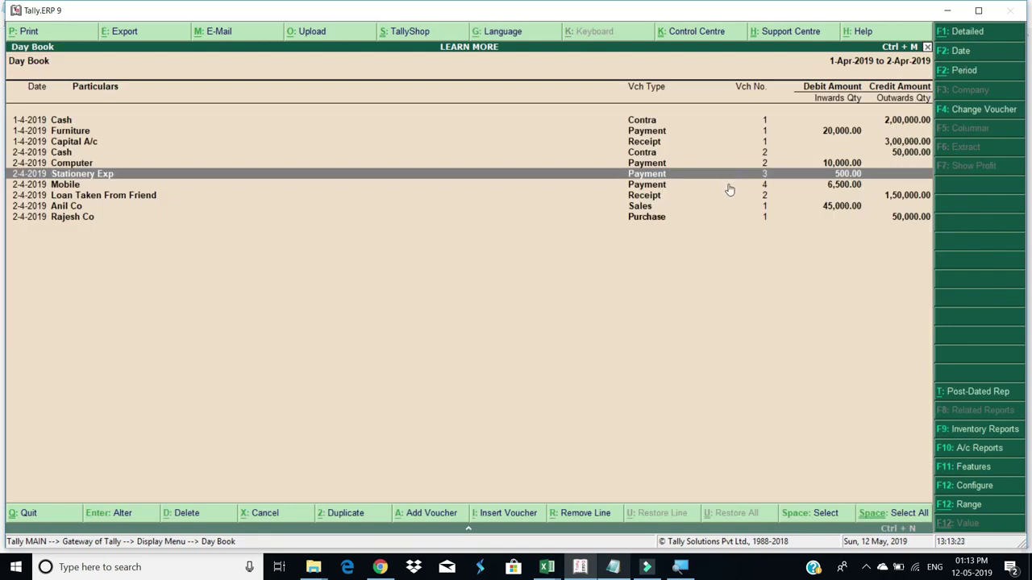
{"action": "left_click", "coordinate": [725, 187]}
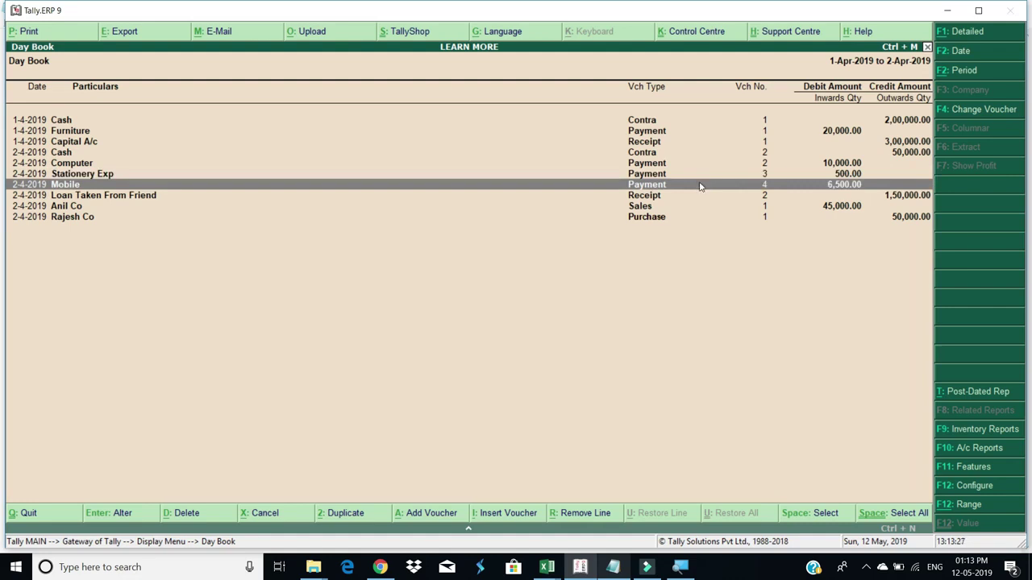
{"action": "left_click", "coordinate": [696, 178]}
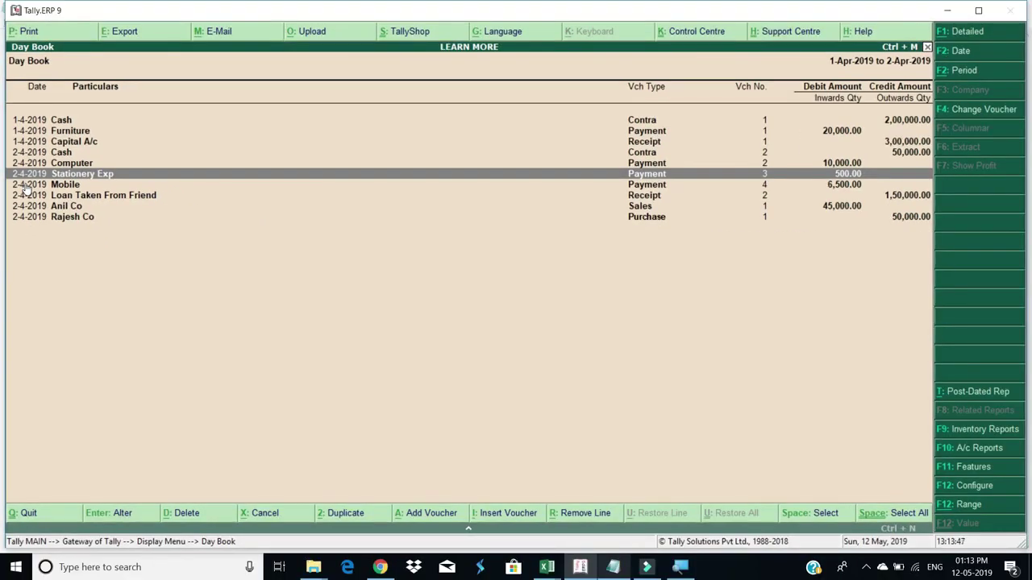
{"action": "left_click", "coordinate": [77, 184]}
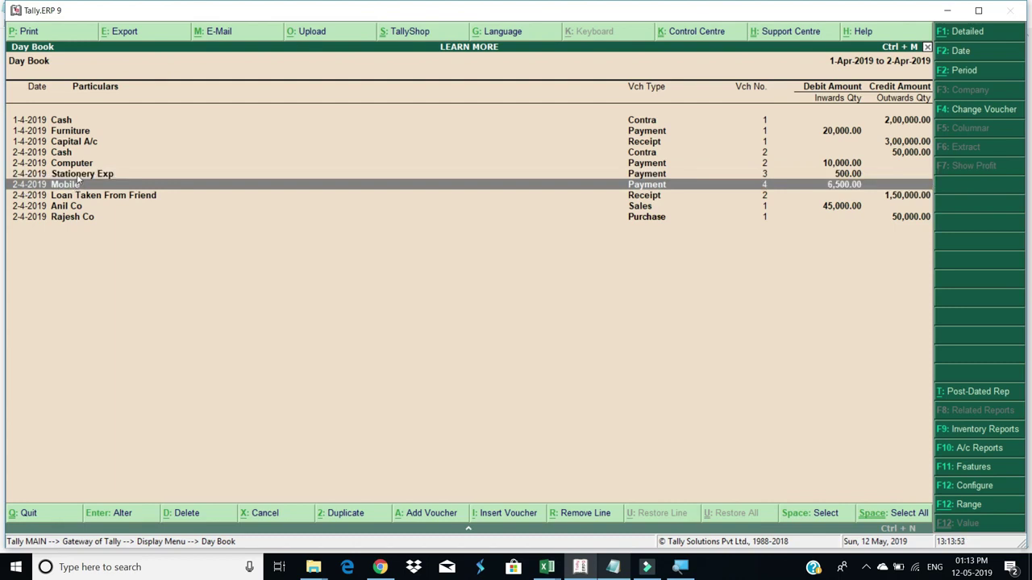
{"action": "key", "text": "Up"}
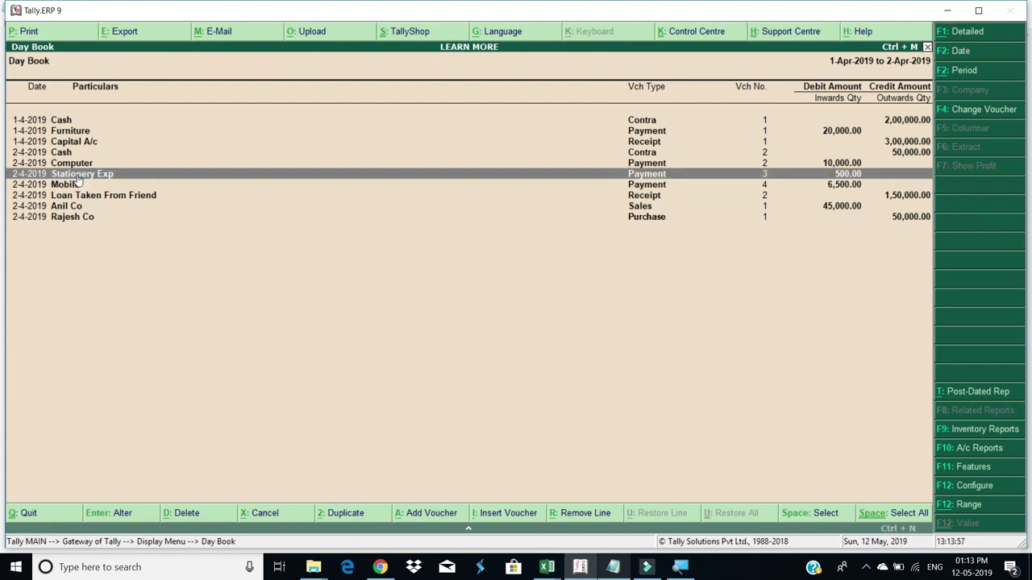
{"action": "left_click", "coordinate": [81, 184]}
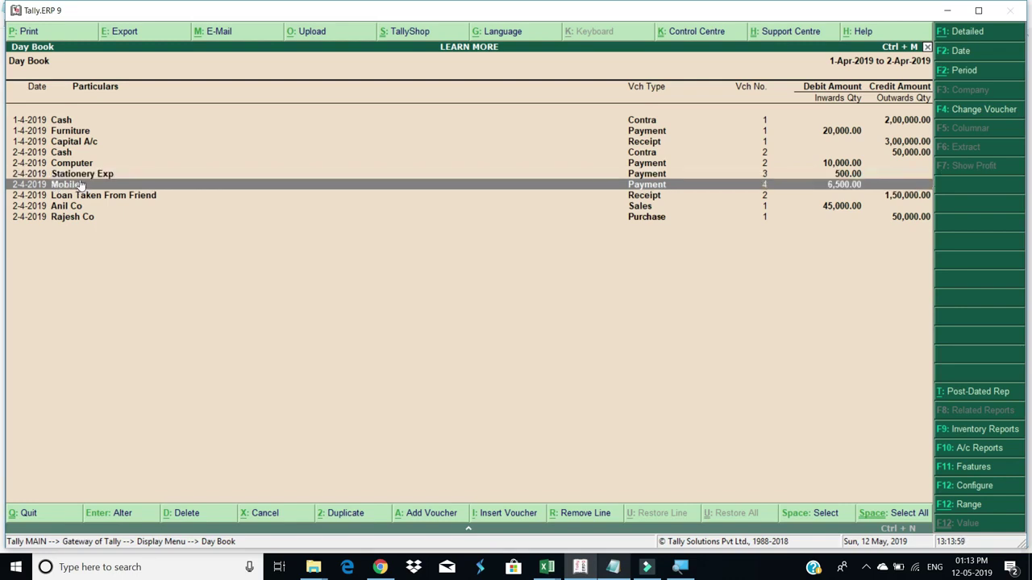
Start inserting a payment voucher from the Stationery Exp entry in the Day Book and quit without saving it
{"action": "left_click", "coordinate": [80, 176]}
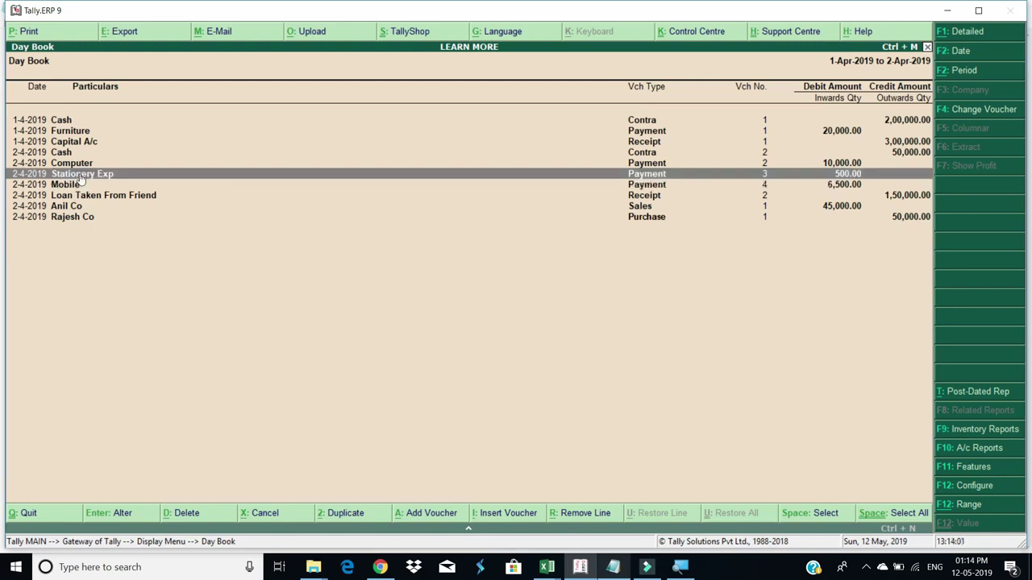
{"action": "key", "text": "alt+i"}
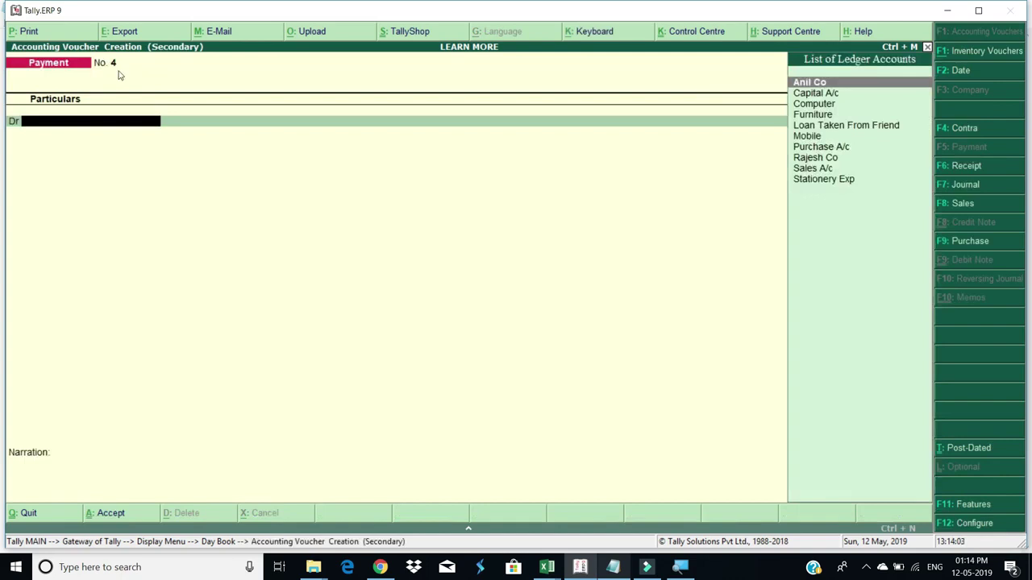
{"action": "key", "text": "Escape"}
{"action": "key", "text": "Return"}
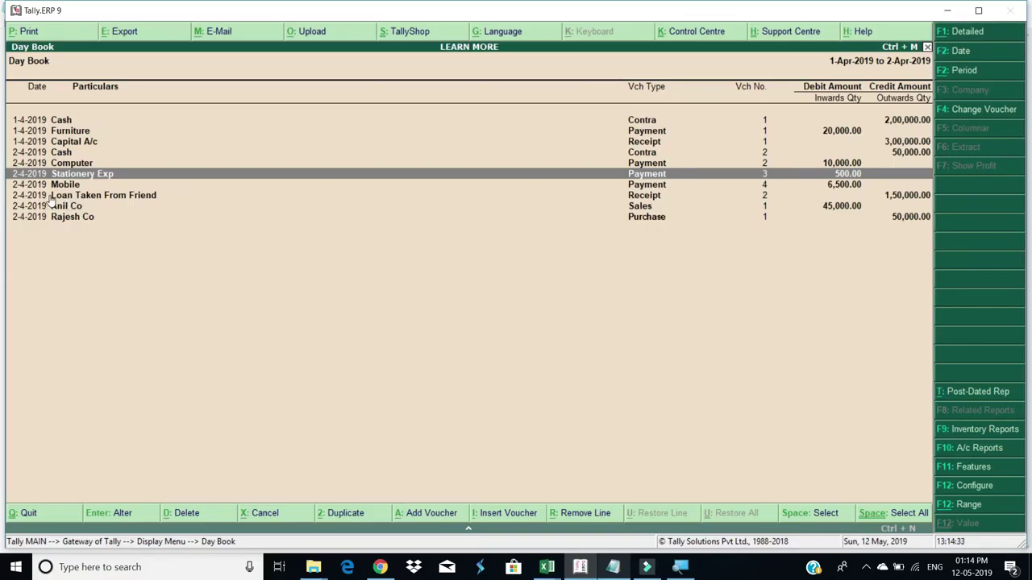
Cancel the Mobile payment voucher in the Day Book while keeping its voucher number in the list
{"action": "left_click", "coordinate": [71, 190]}
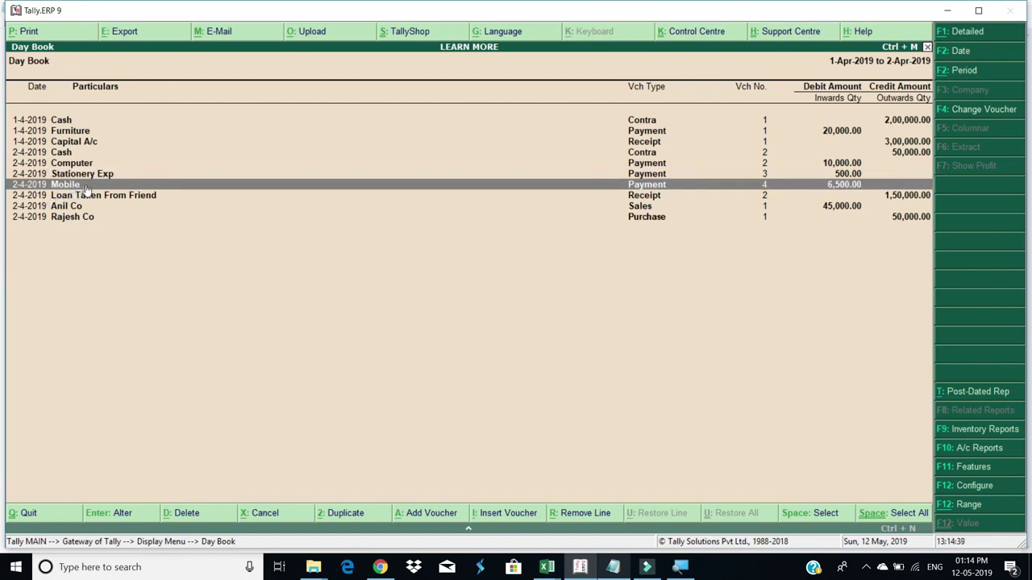
{"action": "key", "text": "alt+x"}
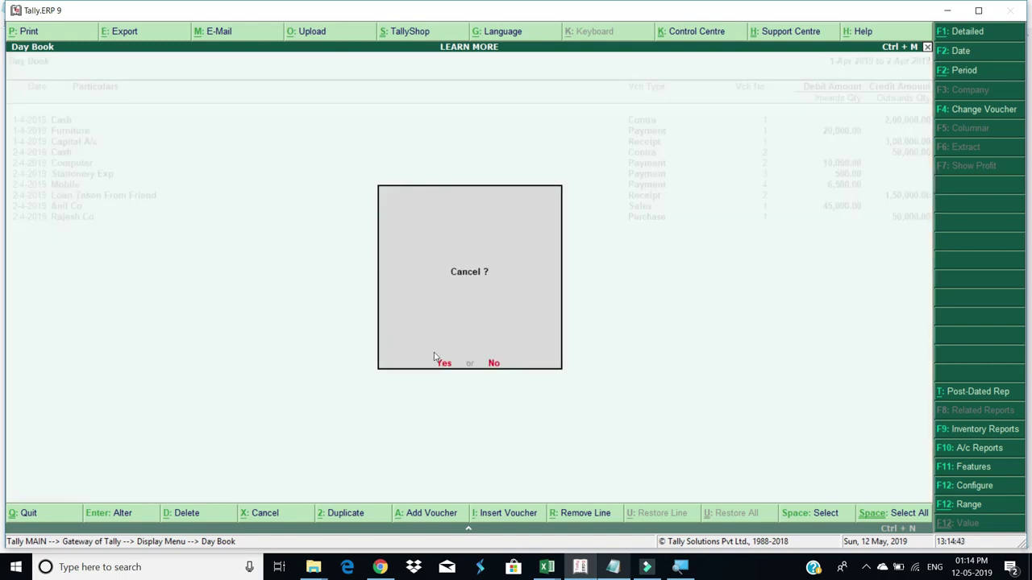
{"action": "left_click", "coordinate": [436, 359]}
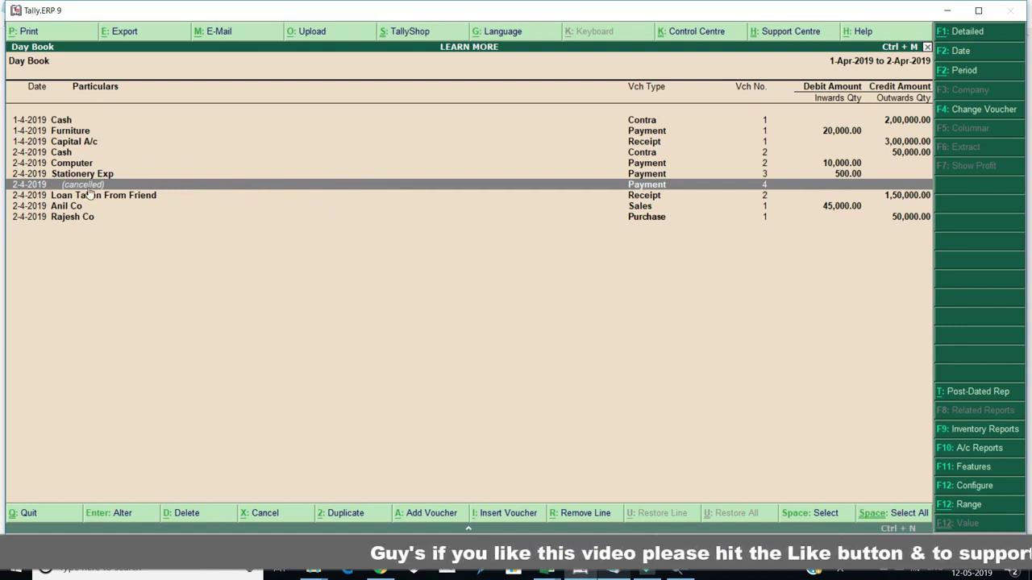
Reopen the cancelled payment voucher for alteration and debit the Mobile ledger with 5000
{"action": "key", "text": "Return"}
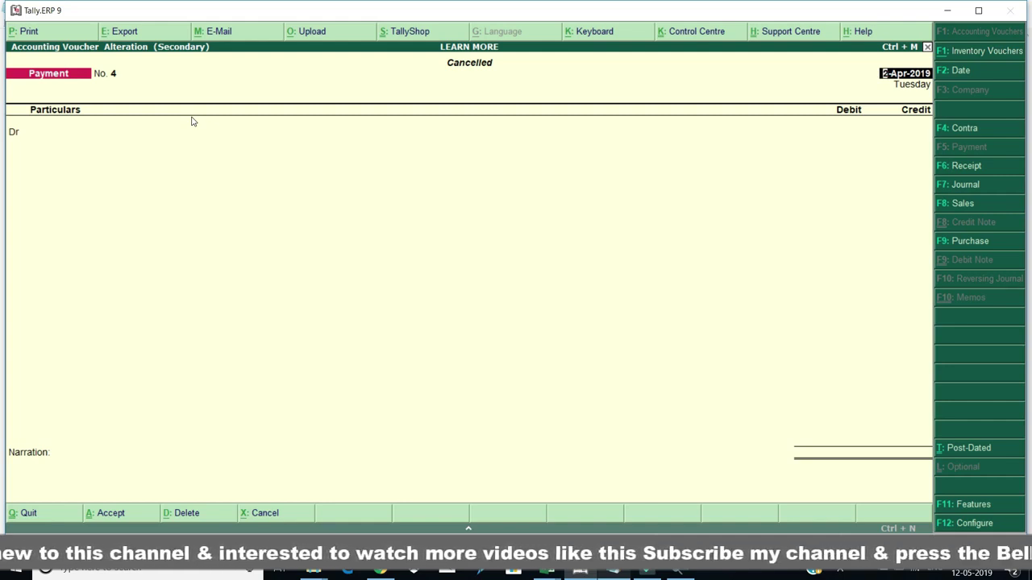
{"action": "key", "text": "Return"}
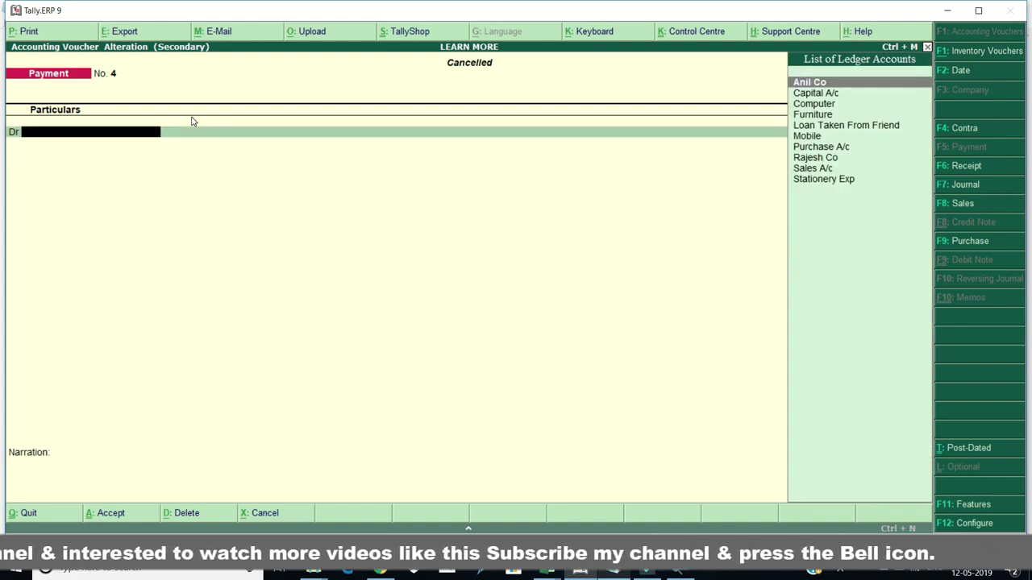
{"action": "key", "text": "Down"}
{"action": "key", "text": "Down"}
{"action": "key", "text": "Down"}
{"action": "key", "text": "Down"}
{"action": "key", "text": "Down"}
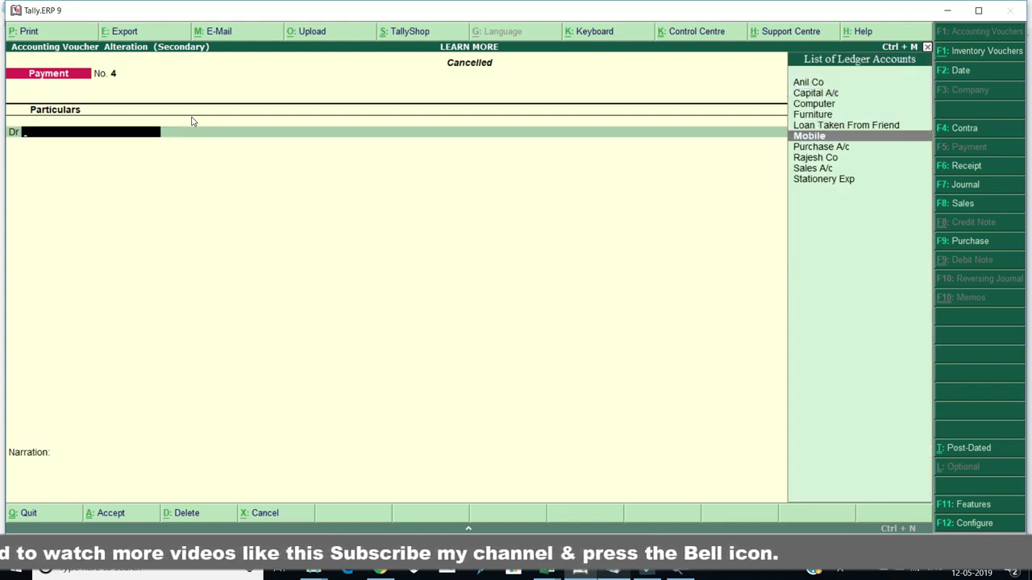
{"action": "key", "text": "Return"}
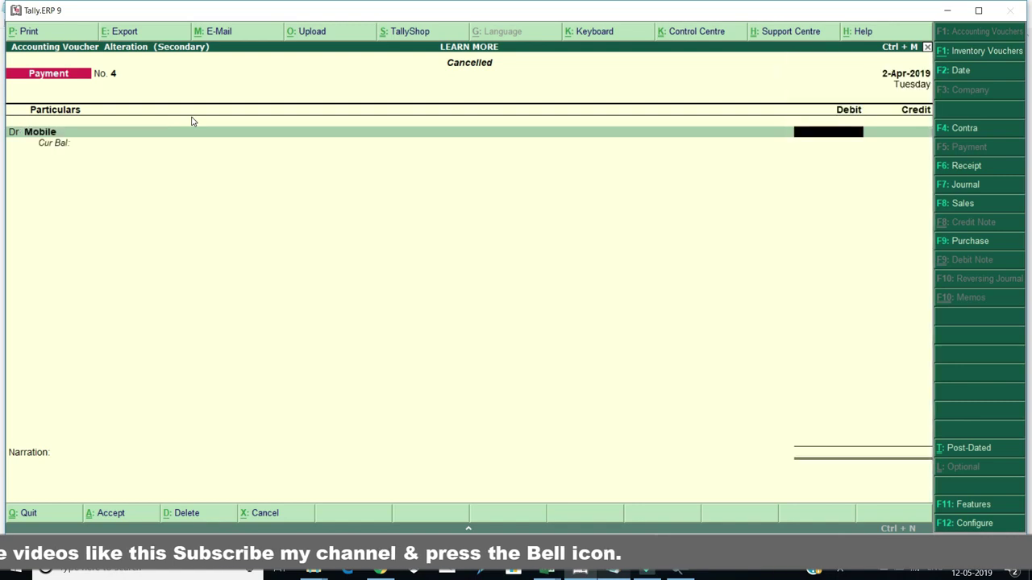
{"action": "type", "text": "5000"}
{"action": "key", "text": "Return"}
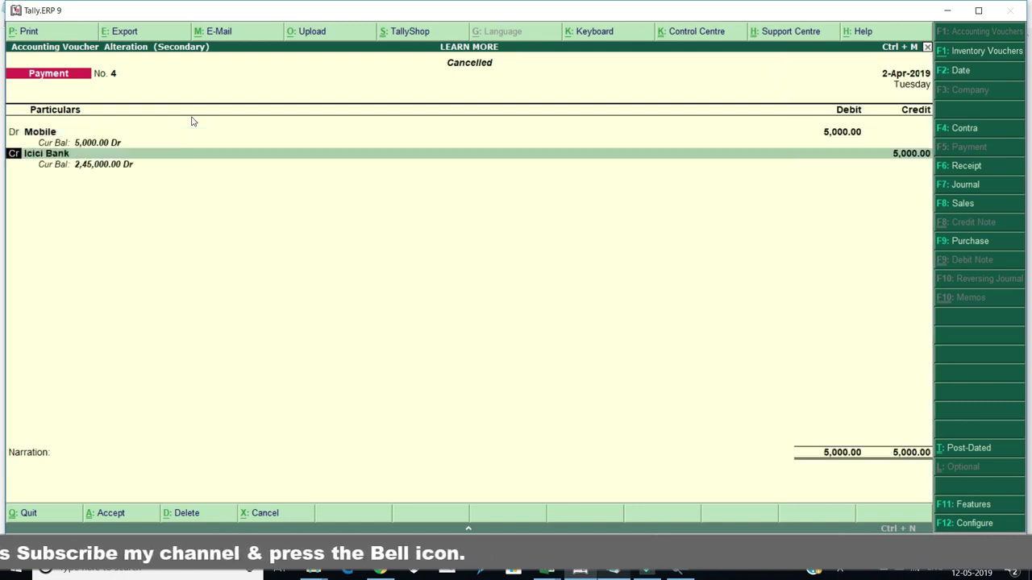
Credit Icici Bank with 5,000, allocate it to Mobile as e-Fund Transfer and save the altered voucher
{"action": "key", "text": "Return"}
{"action": "key", "text": "Return"}
{"action": "key", "text": "Return"}
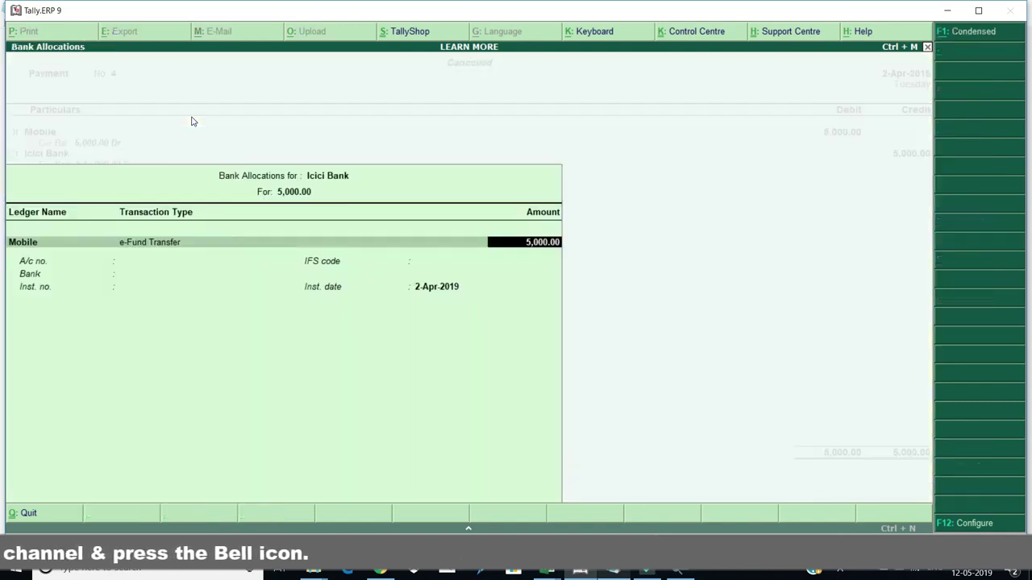
{"action": "key", "text": "Return"}
{"action": "key", "text": "Return"}
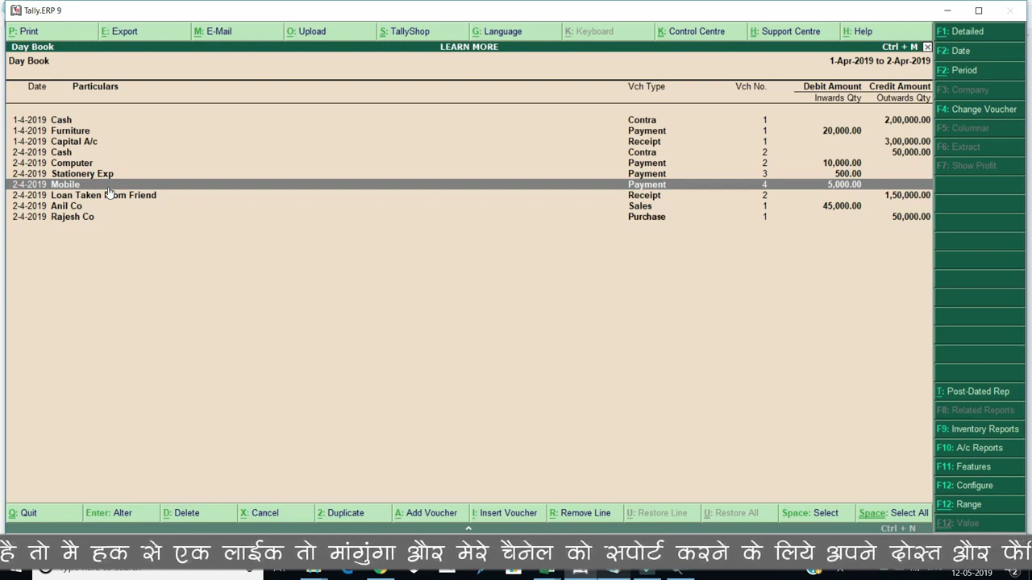
Delete the Stationery Exp payment voucher from the Day Book
{"action": "key", "text": "Up"}
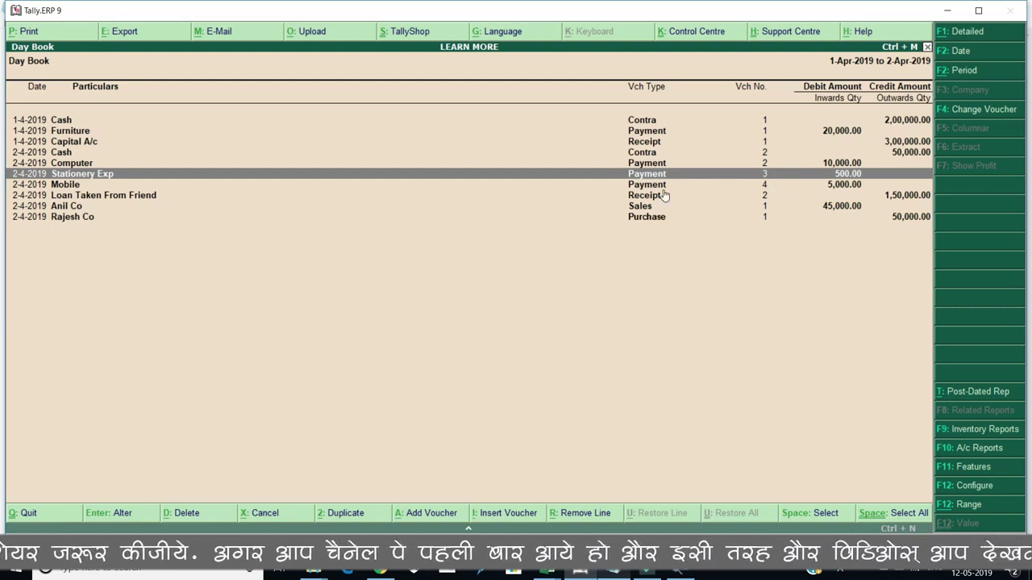
{"action": "key", "text": "alt+d"}
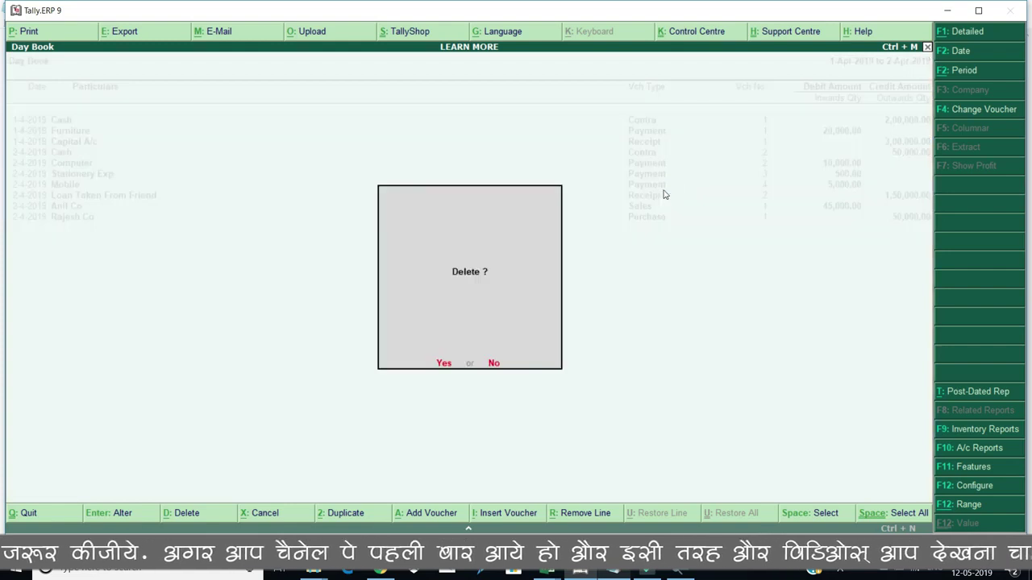
{"action": "left_click", "coordinate": [442, 364]}
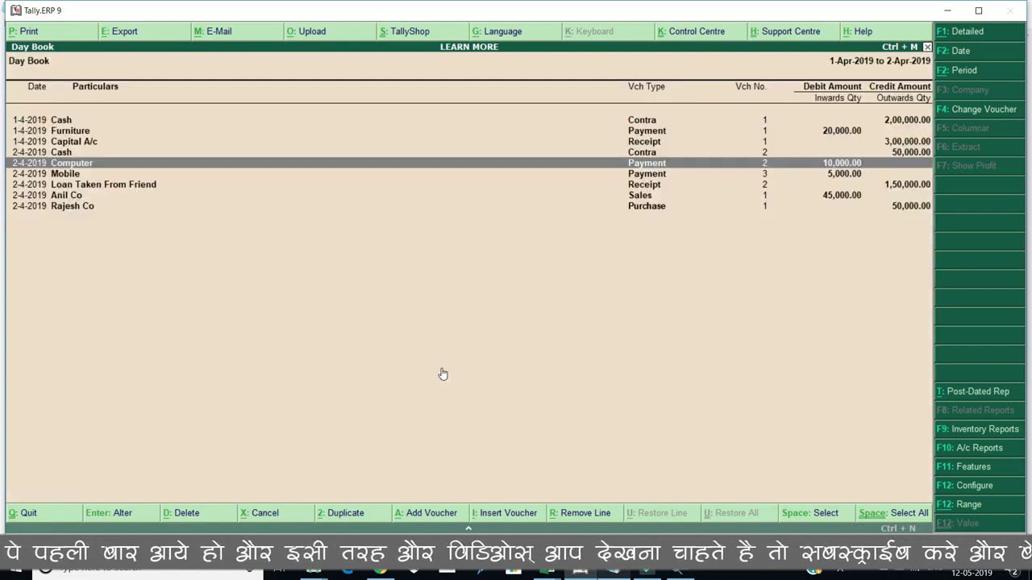
{"action": "left_click", "coordinate": [698, 176]}
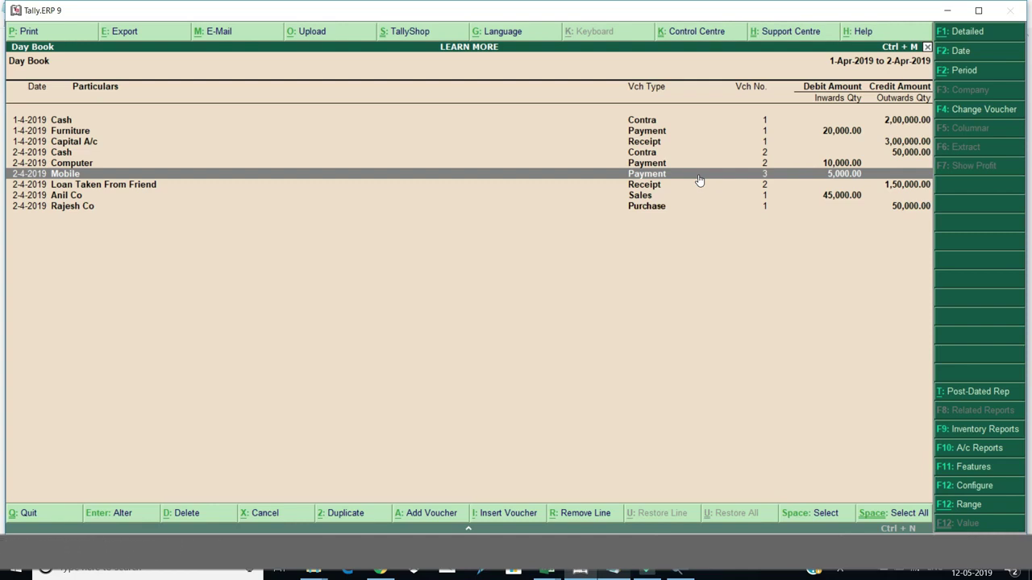
{"action": "left_click", "coordinate": [231, 166]}
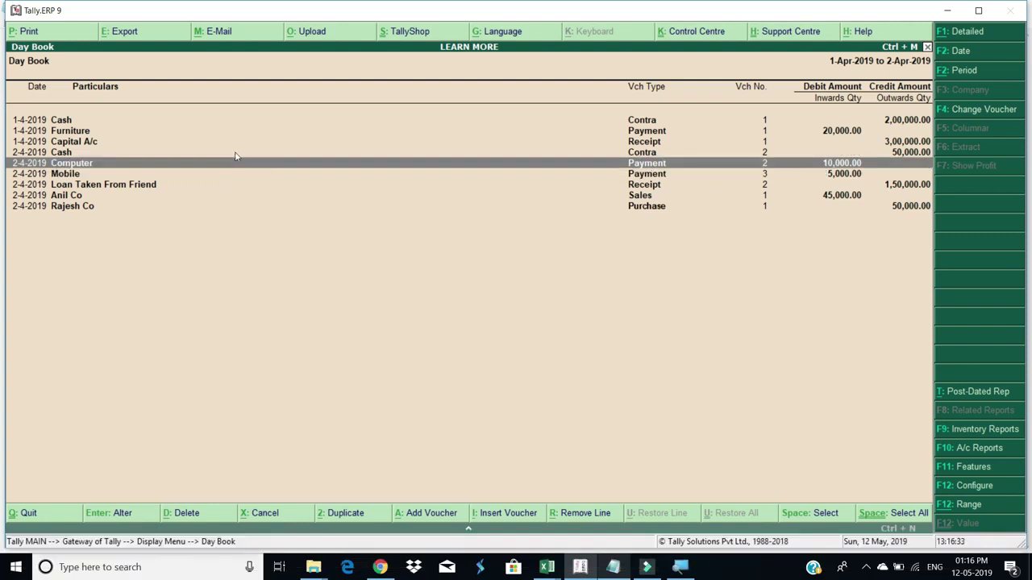
{"action": "left_click", "coordinate": [253, 154]}
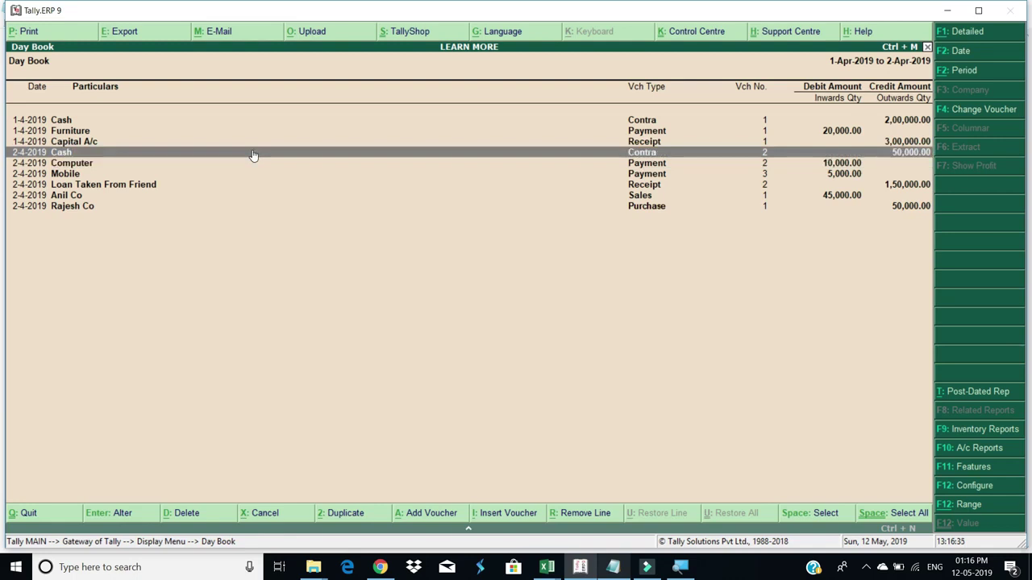
Try to delete the 2-4-2019 Cash contra and Anil Co sales vouchers together as a multiple selection
{"action": "key", "text": "space"}
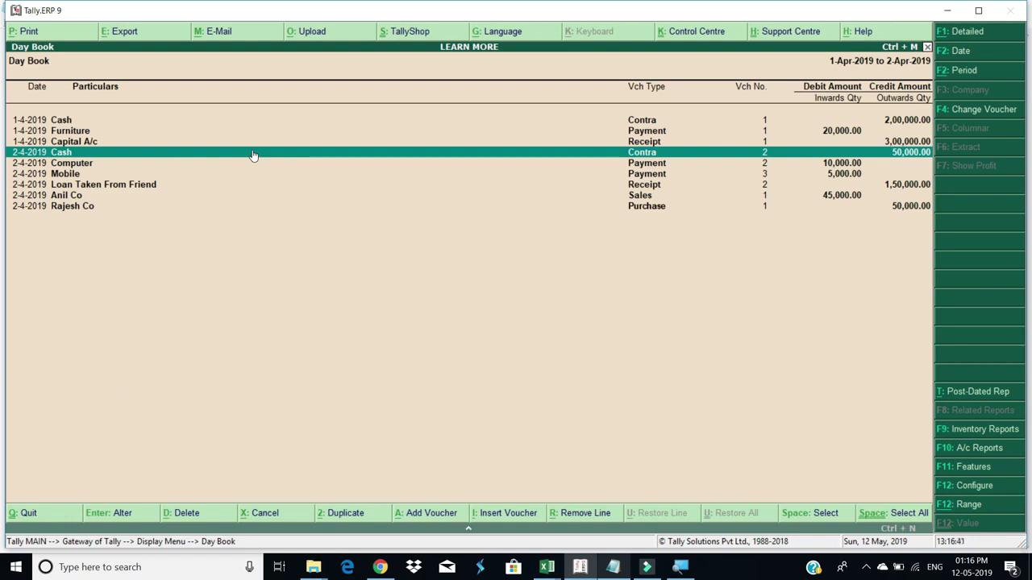
{"action": "key", "text": "Down"}
{"action": "key", "text": "Down"}
{"action": "key", "text": "Down"}
{"action": "key", "text": "Down"}
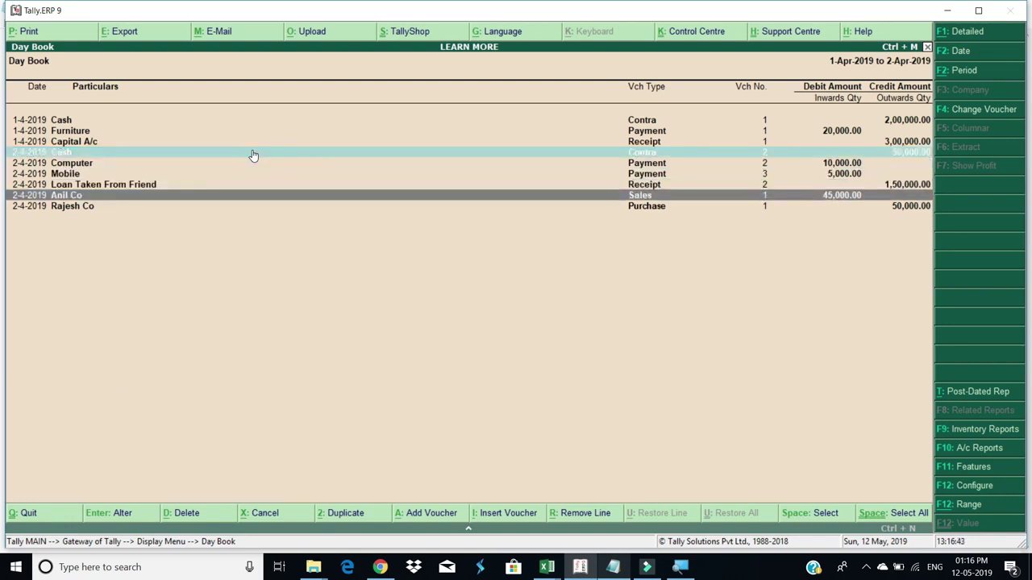
{"action": "key", "text": "space"}
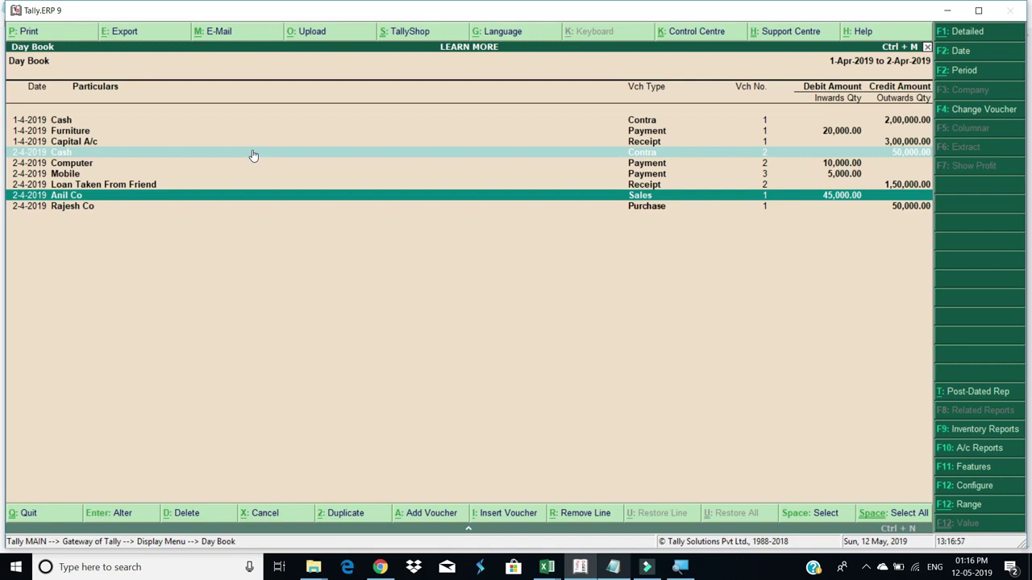
{"action": "key", "text": "alt+d"}
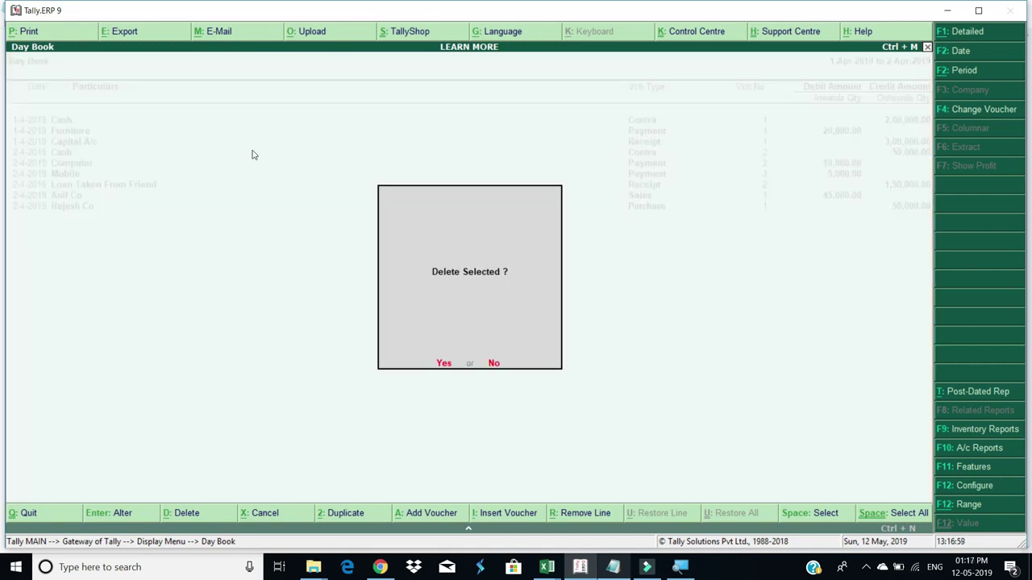
{"action": "key", "text": "y"}
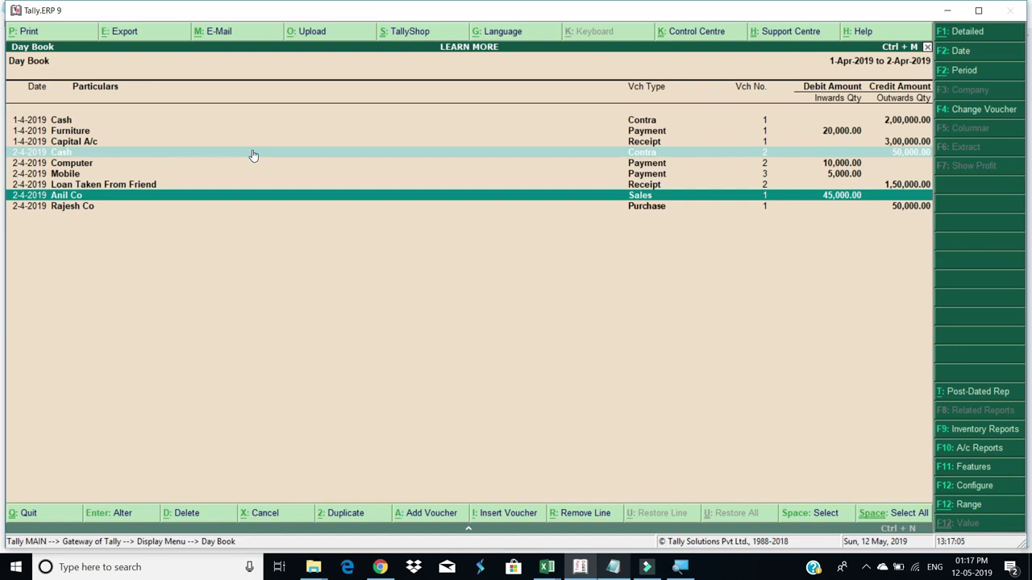
{"action": "key", "text": "Escape"}
{"action": "key", "text": "Return"}
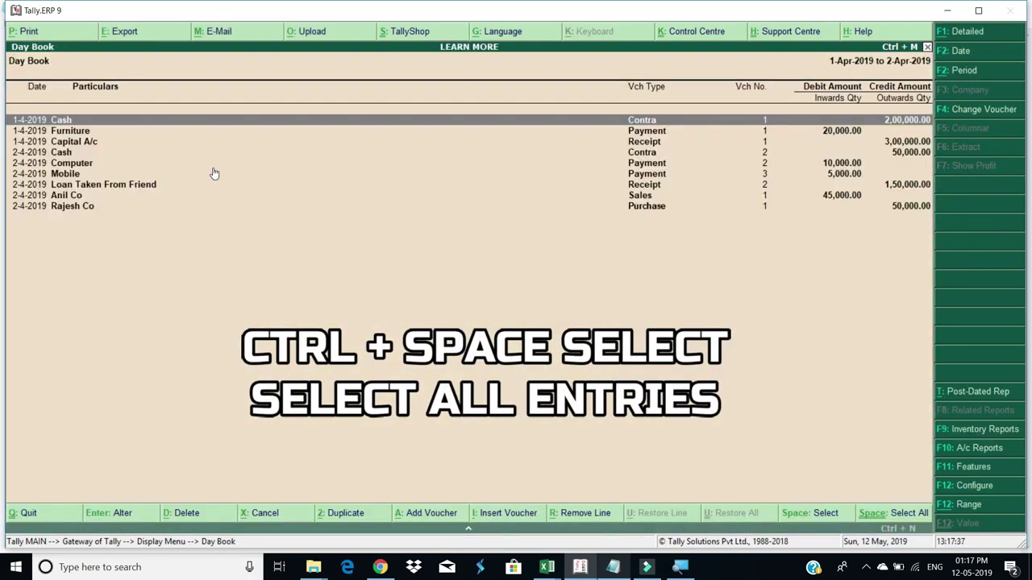
Select all vouchers in the Day Book at once, and clear the selection again
{"action": "key", "text": "ctrl+space"}
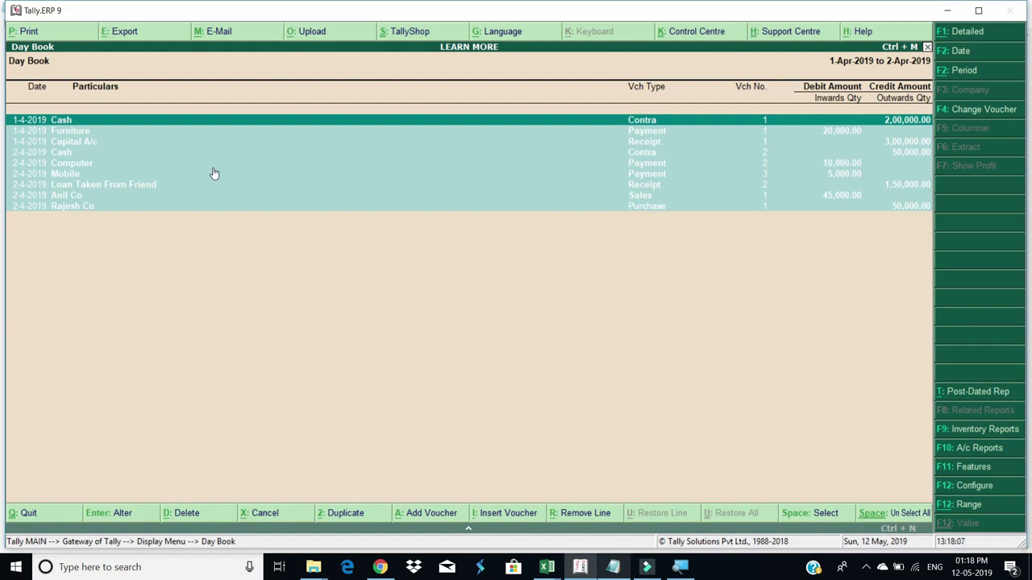
{"action": "key", "text": "ctrl+space"}
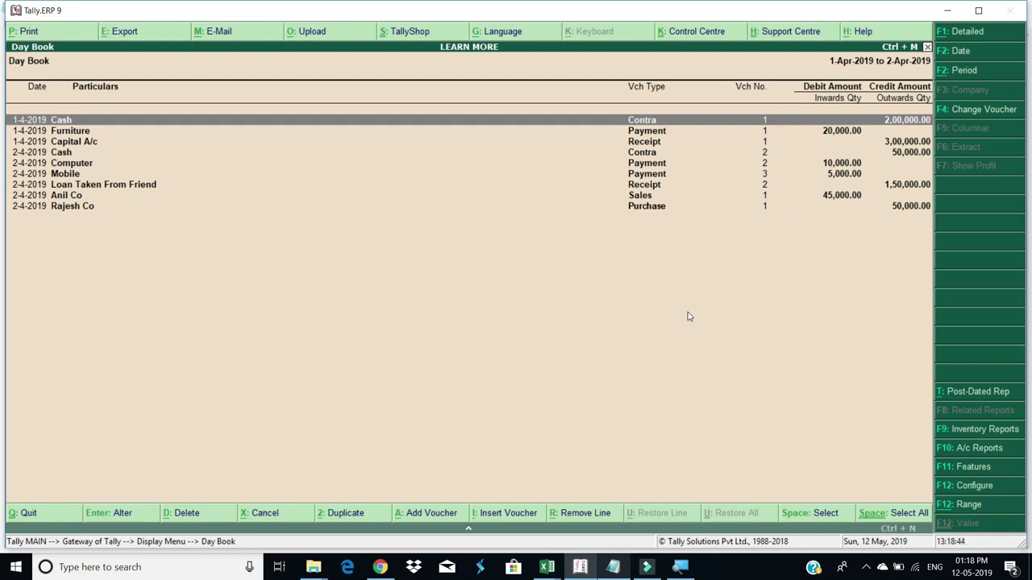
Duplicate the 1-4-2019 Furniture payment voucher, date the copy 2-4-2019 and save it
{"action": "key", "text": "Down"}
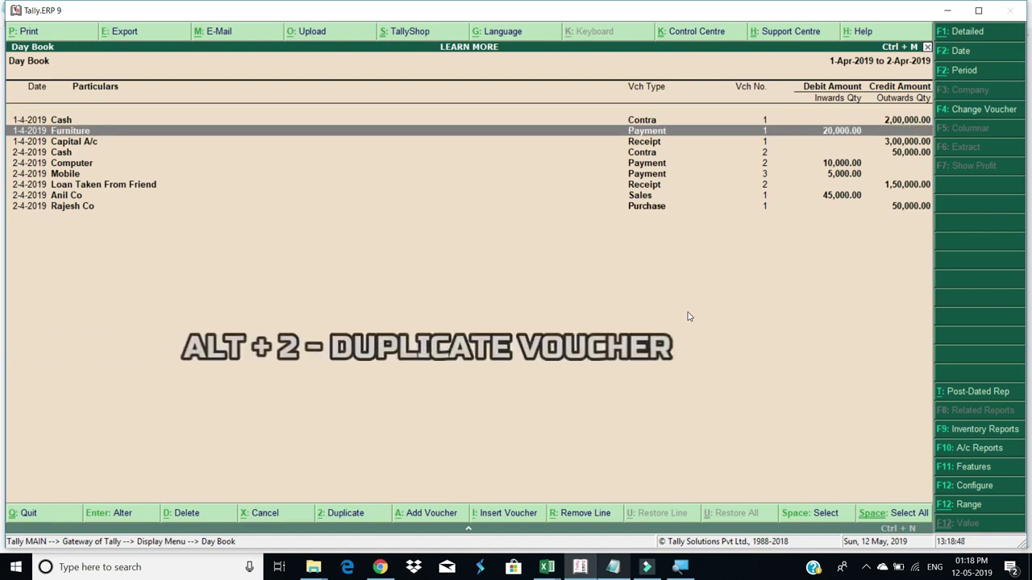
{"action": "key", "text": "alt+2"}
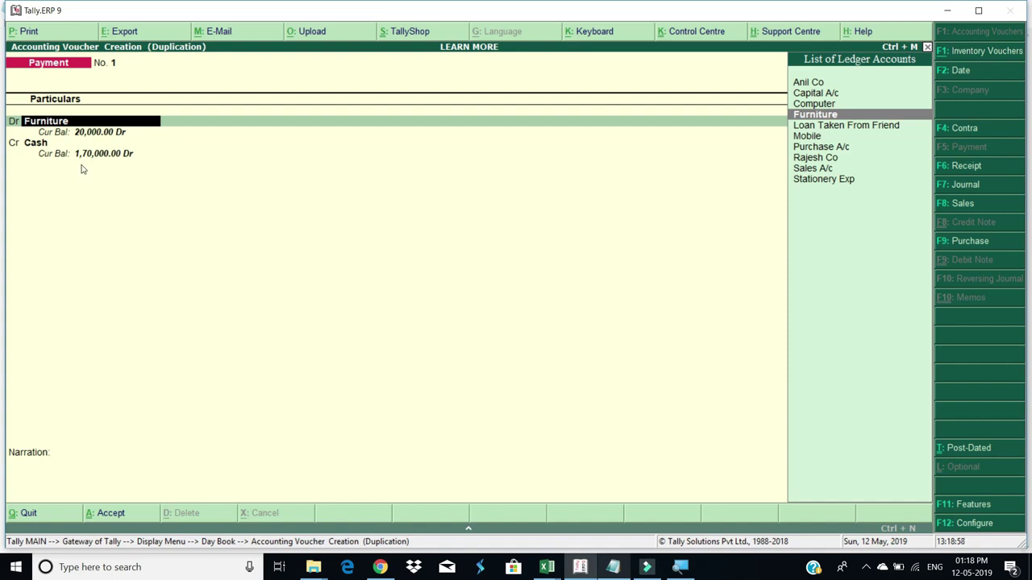
{"action": "key", "text": "Return"}
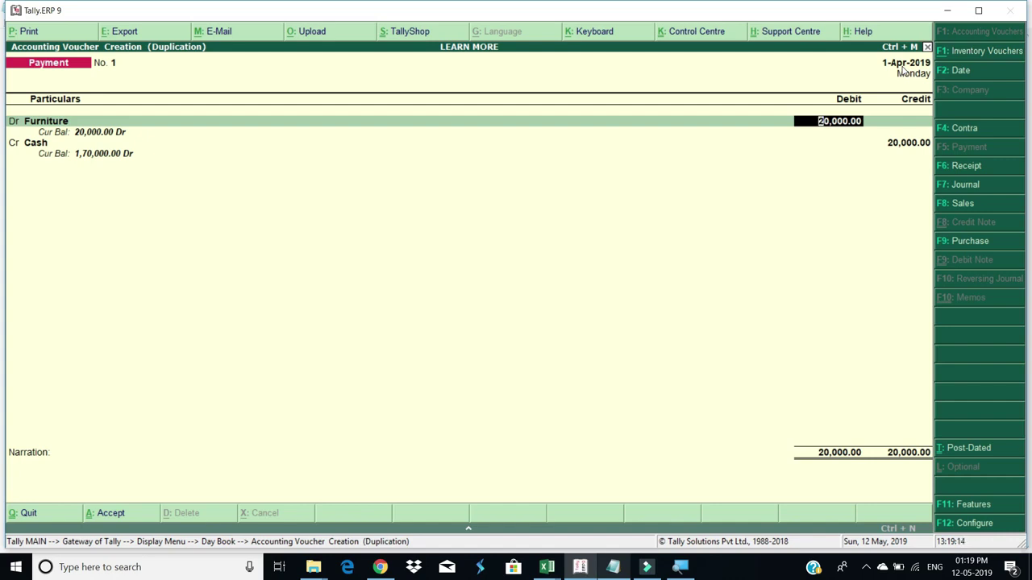
{"action": "key", "text": "F2"}
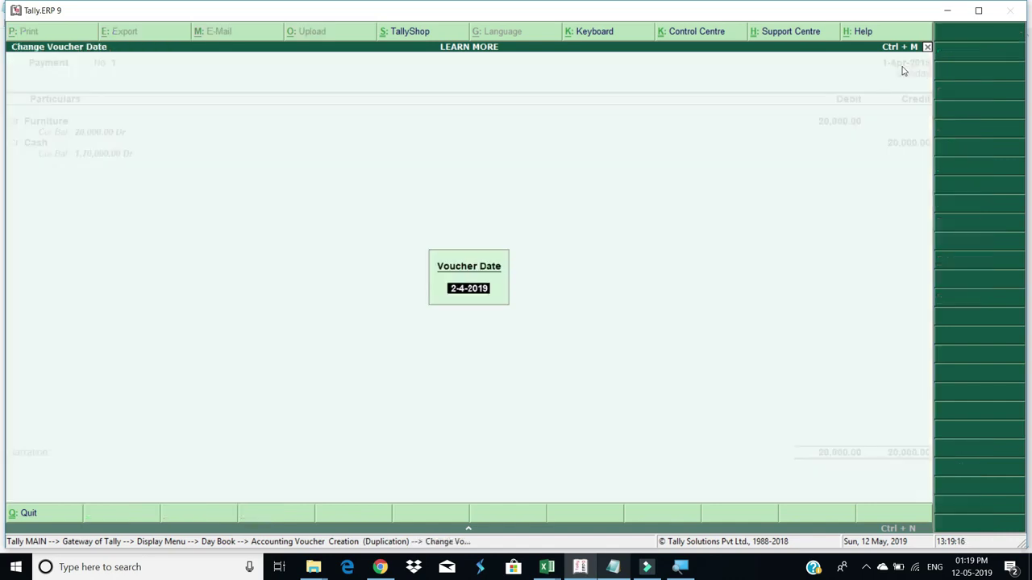
{"action": "key", "text": "Return"}
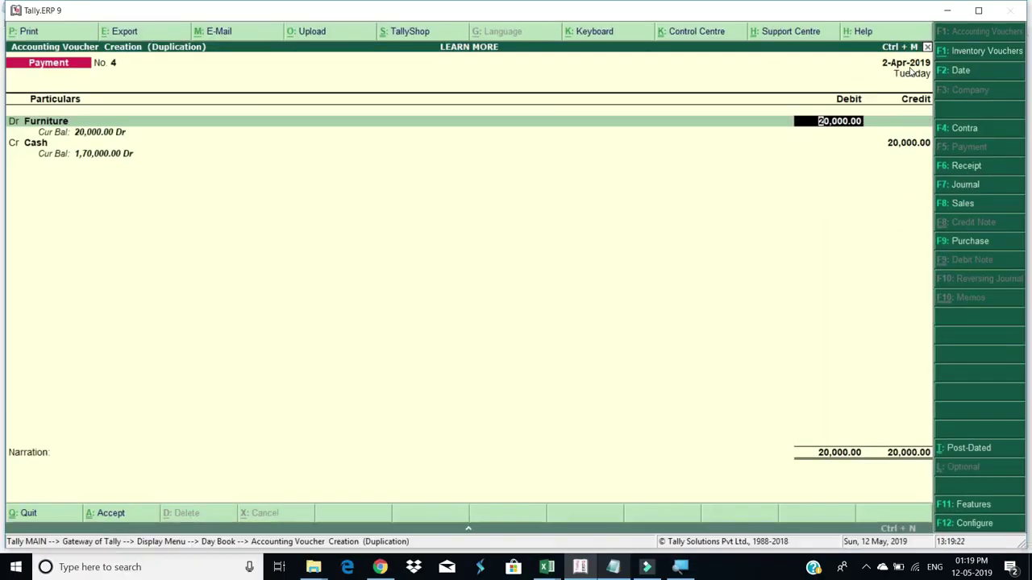
{"action": "key", "text": "ctrl+a"}
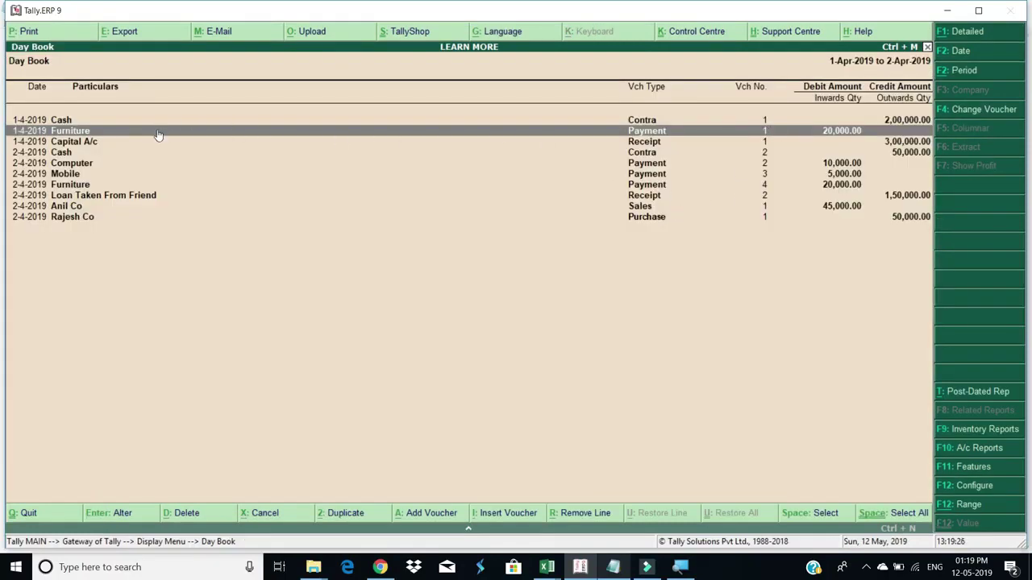
{"action": "left_click", "coordinate": [101, 184]}
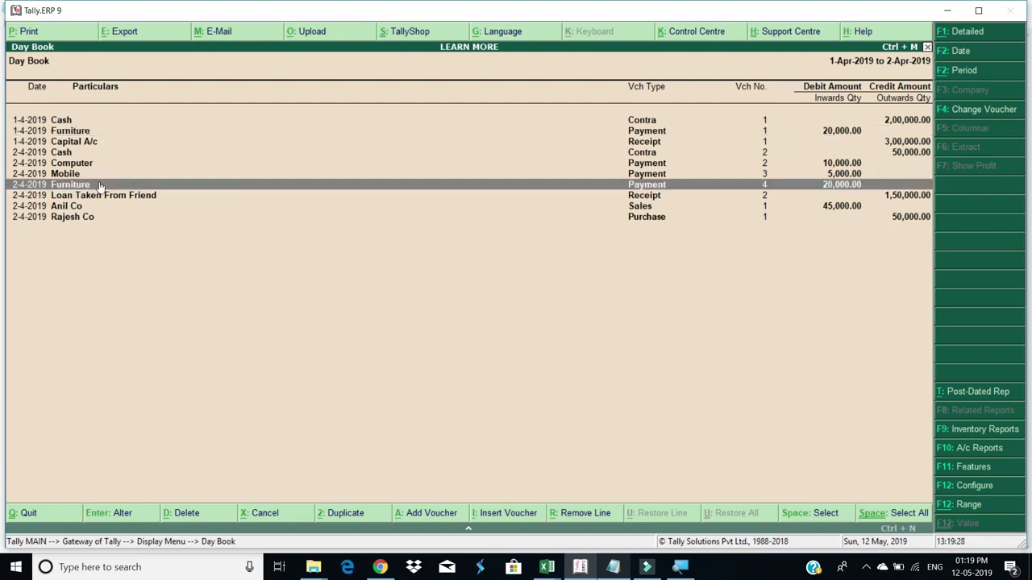
{"action": "key", "text": "Home"}
{"action": "left_click", "coordinate": [199, 133]}
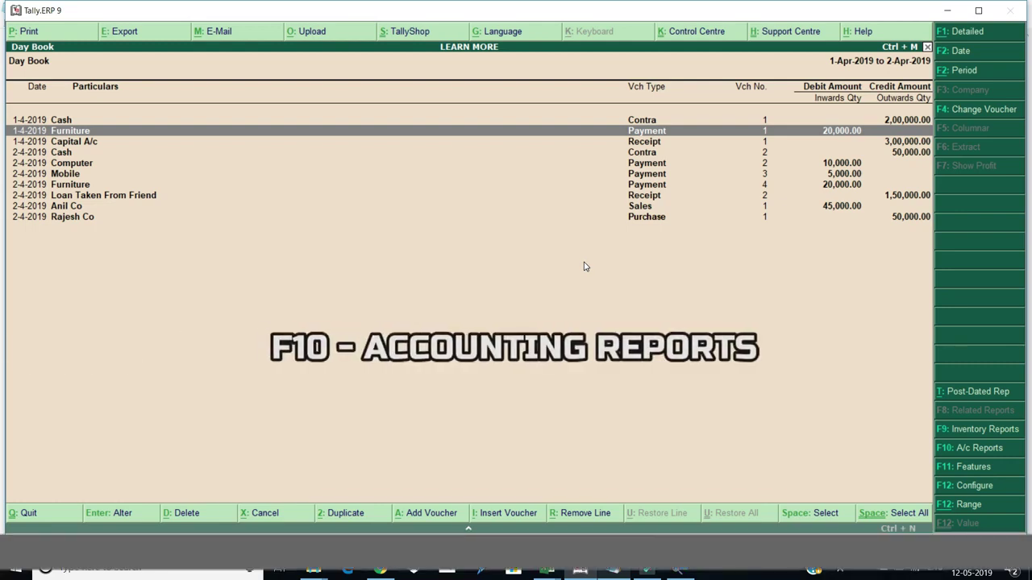
View the Balance Sheet from the accounting reports, return to the Day Book and look at the list of inventory reports
{"action": "key", "text": "F10"}
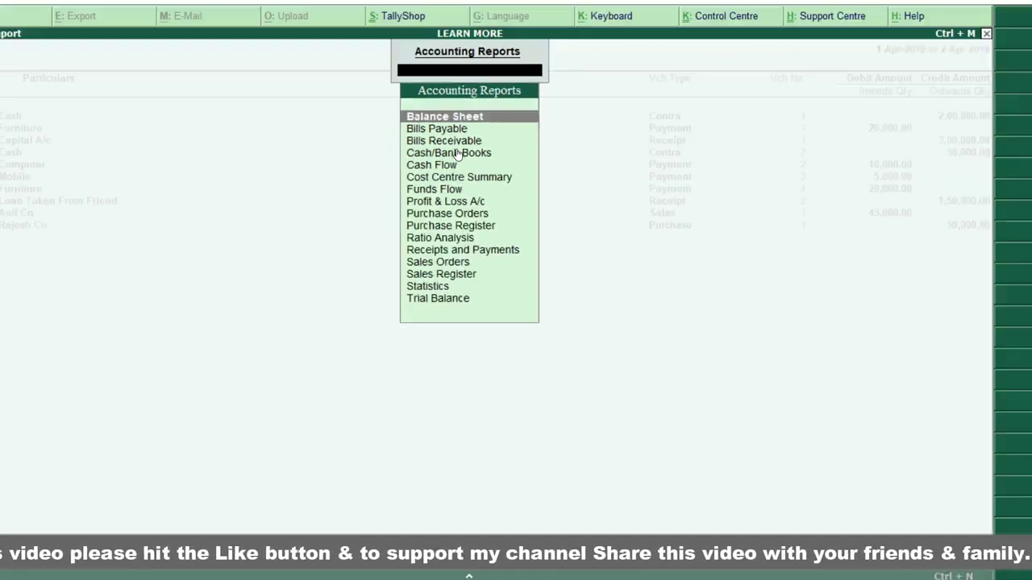
{"action": "key", "text": "Return"}
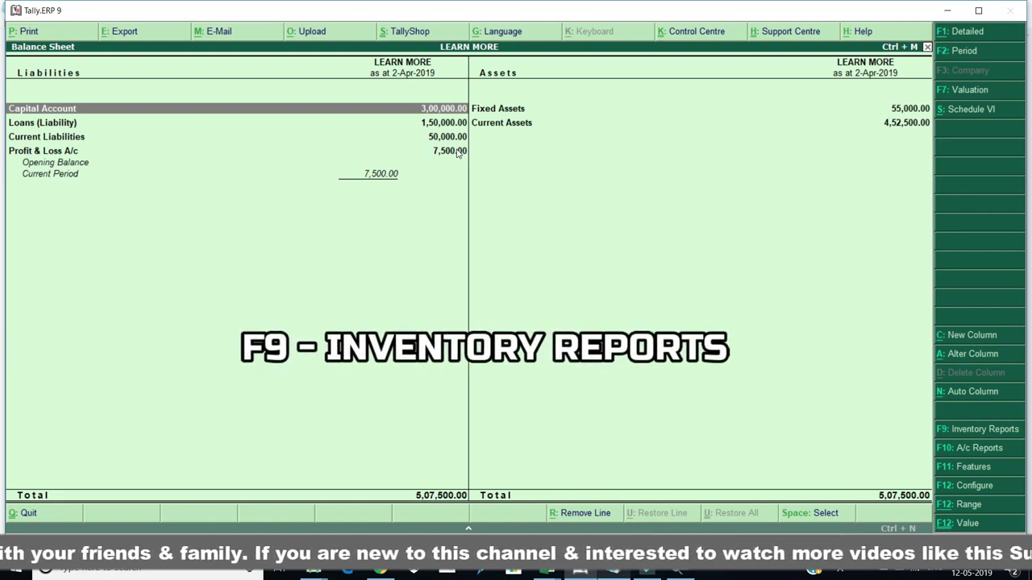
{"action": "key", "text": "Escape"}
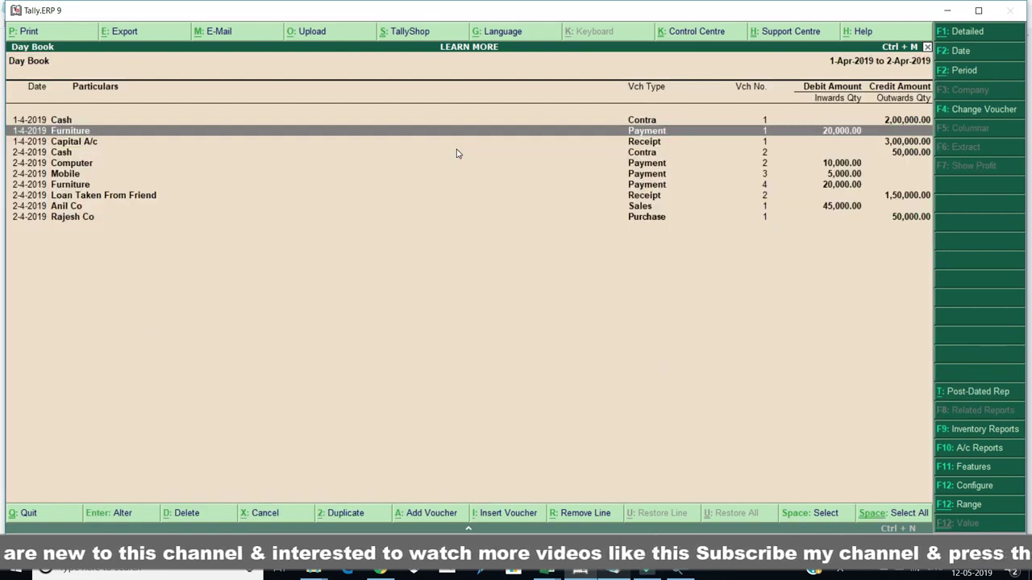
{"action": "key", "text": "F9"}
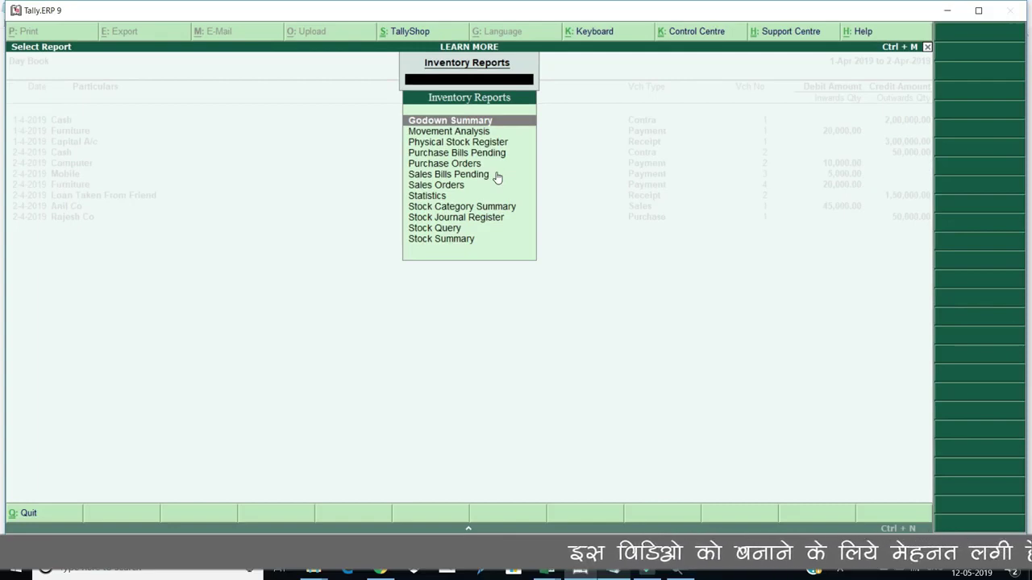
{"action": "key", "text": "Escape"}
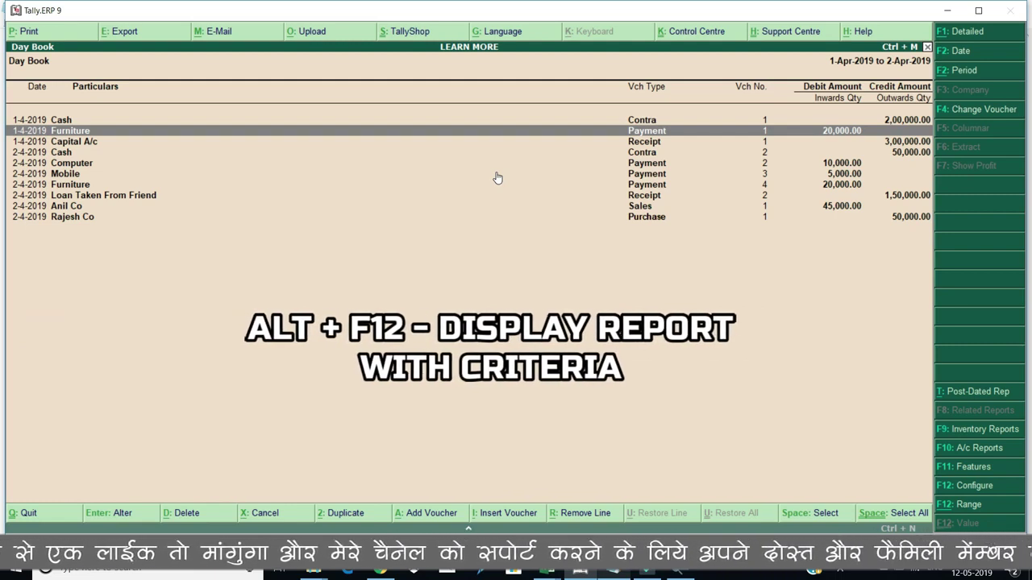
Open the Day Book's range filter and choose Voucher as the type of information
{"action": "key", "text": "alt+F12"}
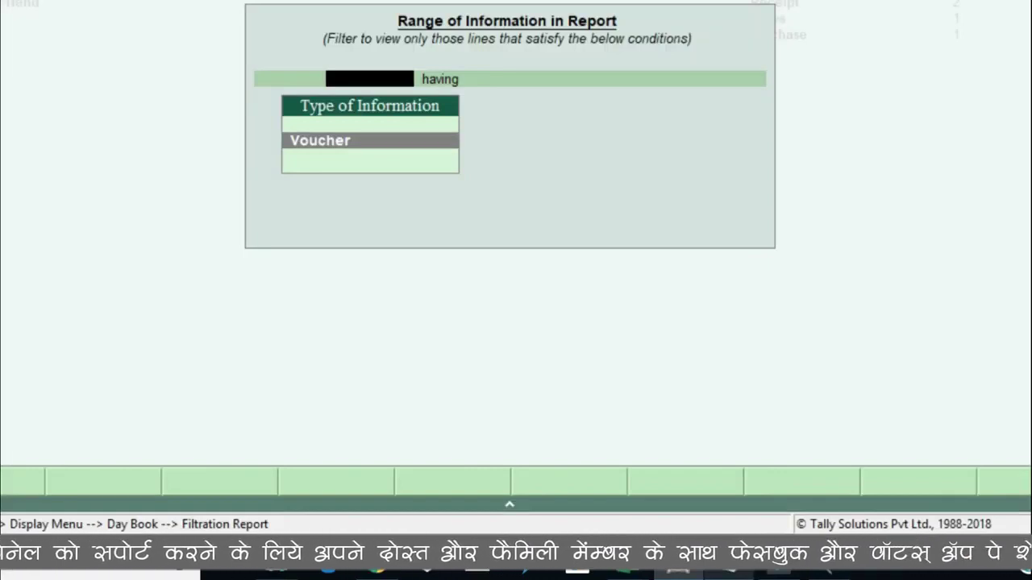
{"action": "key", "text": "Return"}
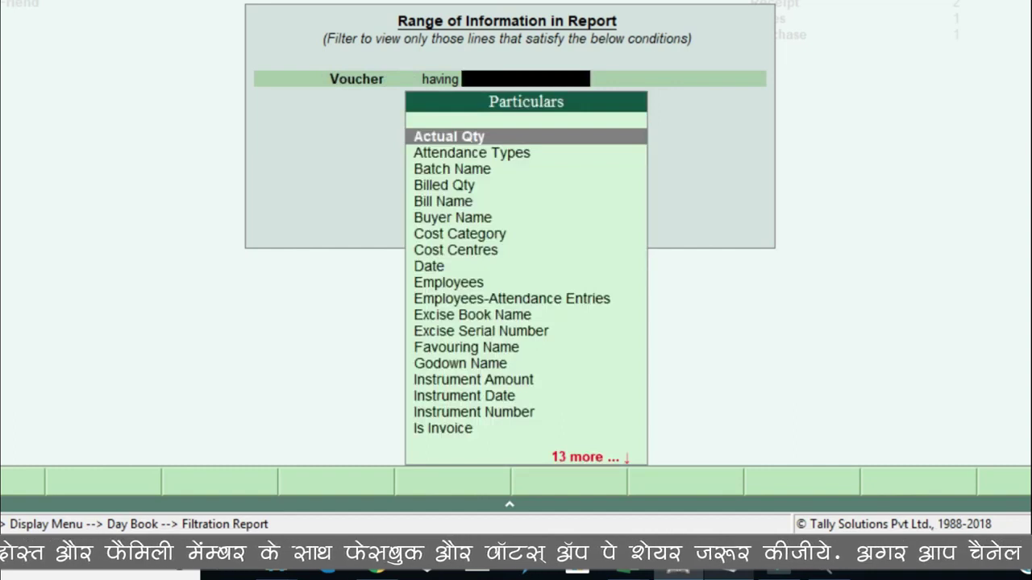
Look through the criteria available for filtering vouchers, from Actual Qty down to Is Invoice
{"action": "key", "text": "Down"}
{"action": "key", "text": "Up"}
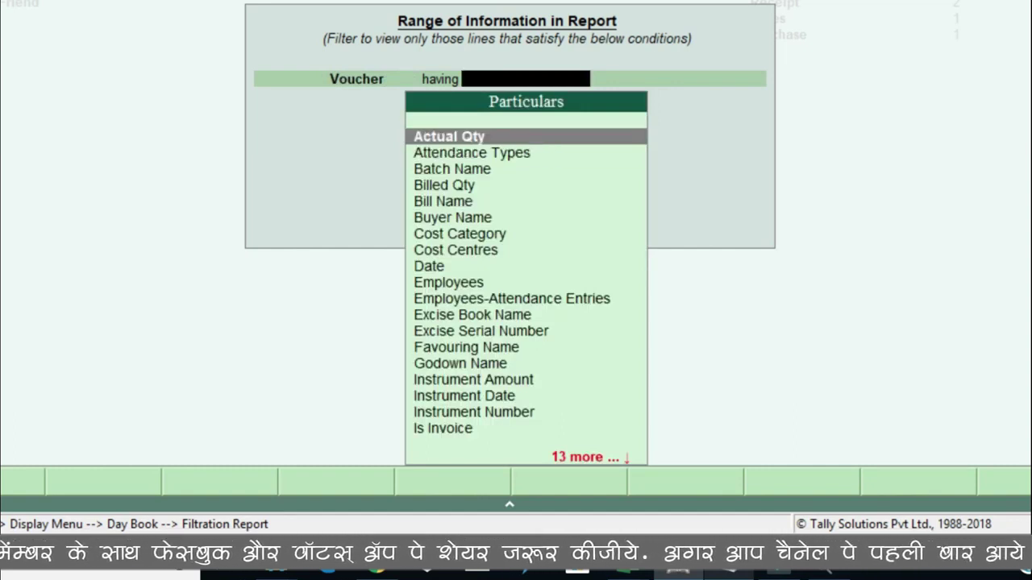
{"action": "key", "text": "Down"}
{"action": "key", "text": "Down"}
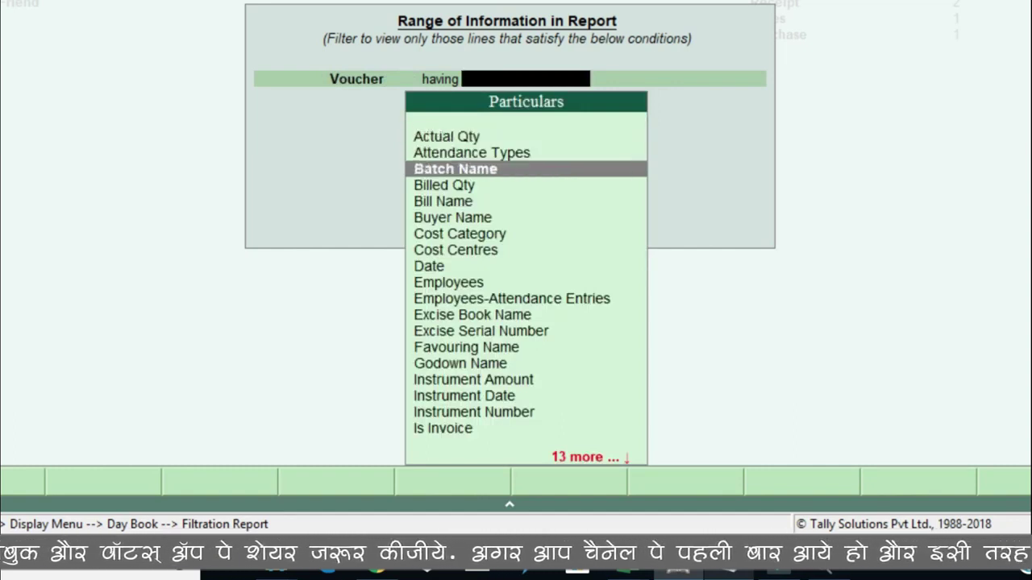
{"action": "key", "text": "Down"}
{"action": "key", "text": "Down"}
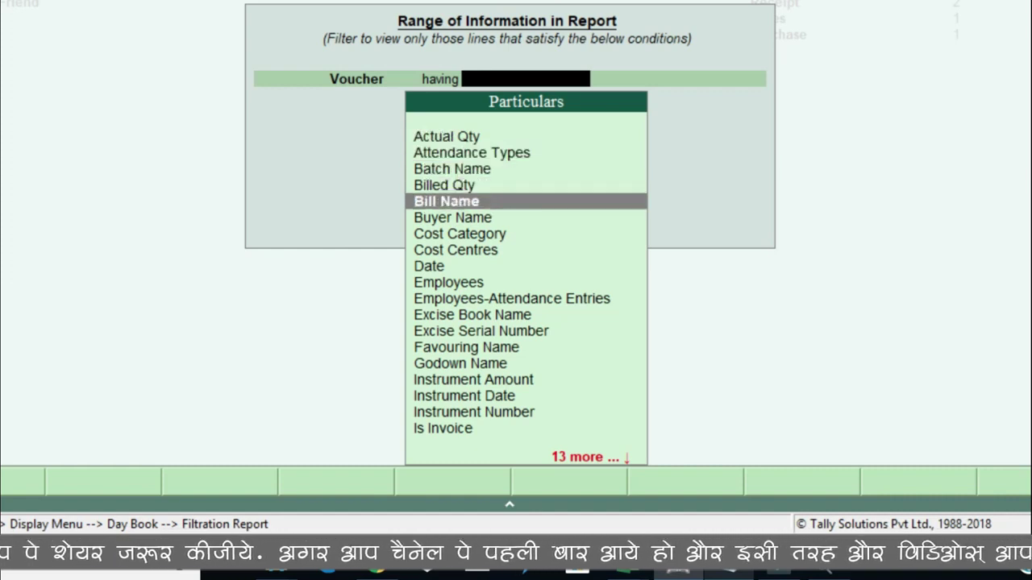
{"action": "key", "text": "Down"}
{"action": "key", "text": "Down"}
{"action": "key", "text": "Down"}
{"action": "key", "text": "Down"}
{"action": "key", "text": "Down"}
{"action": "key", "text": "Down"}
{"action": "key", "text": "Down"}
{"action": "key", "text": "Down"}
{"action": "key", "text": "Down"}
{"action": "key", "text": "Down"}
{"action": "key", "text": "Down"}
{"action": "key", "text": "Down"}
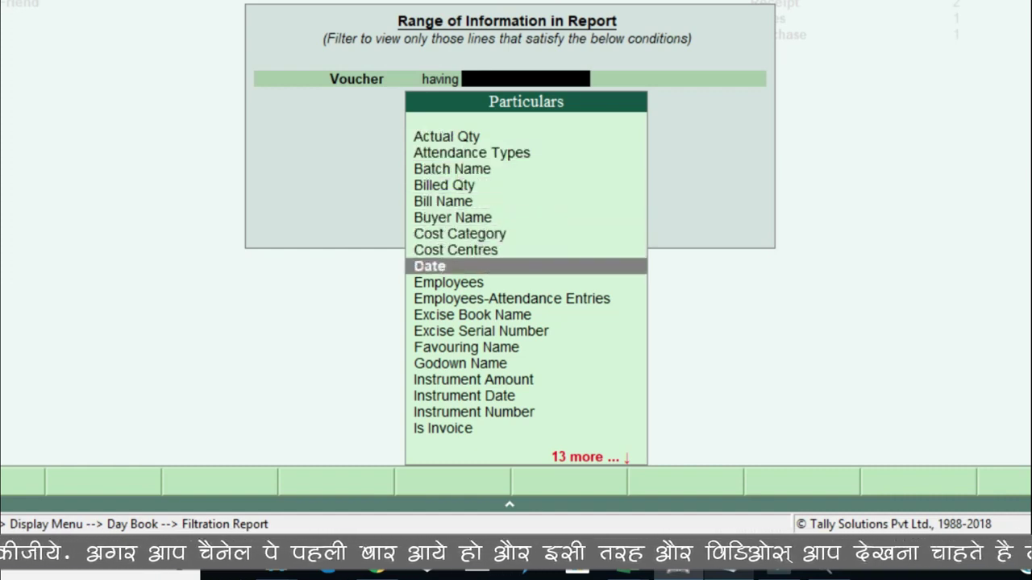
{"action": "key", "text": "Down"}
{"action": "key", "text": "Down"}
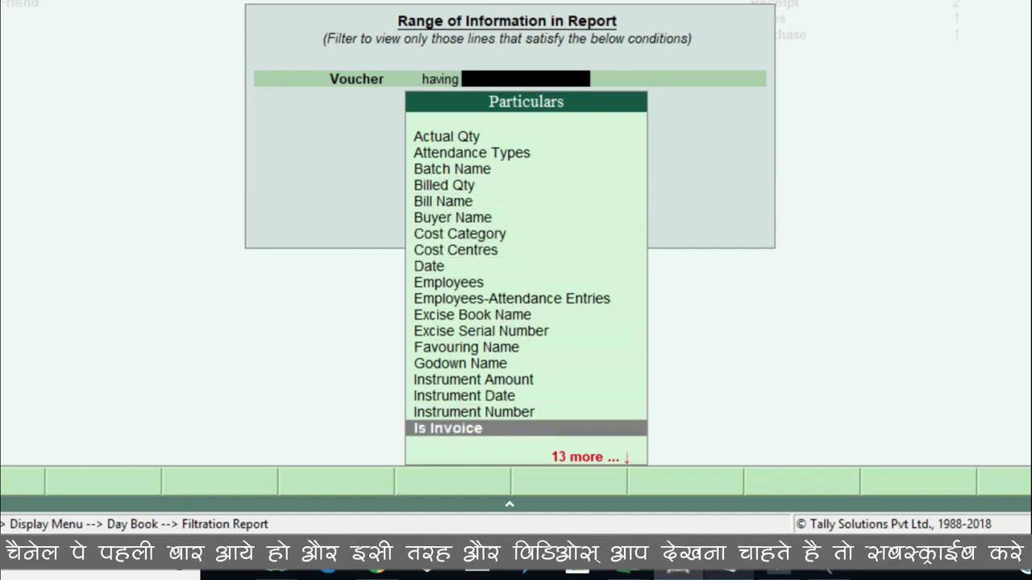
{"action": "key", "text": "Up"}
{"action": "key", "text": "Up"}
{"action": "key", "text": "Up"}
{"action": "key", "text": "Up"}
{"action": "key", "text": "Up"}
{"action": "key", "text": "Up"}
{"action": "key", "text": "Up"}
{"action": "key", "text": "Up"}
{"action": "key", "text": "Up"}
{"action": "key", "text": "Up"}
{"action": "key", "text": "Up"}
{"action": "key", "text": "Up"}
{"action": "key", "text": "Up"}
{"action": "key", "text": "Up"}
{"action": "key", "text": "Up"}
{"action": "key", "text": "Up"}
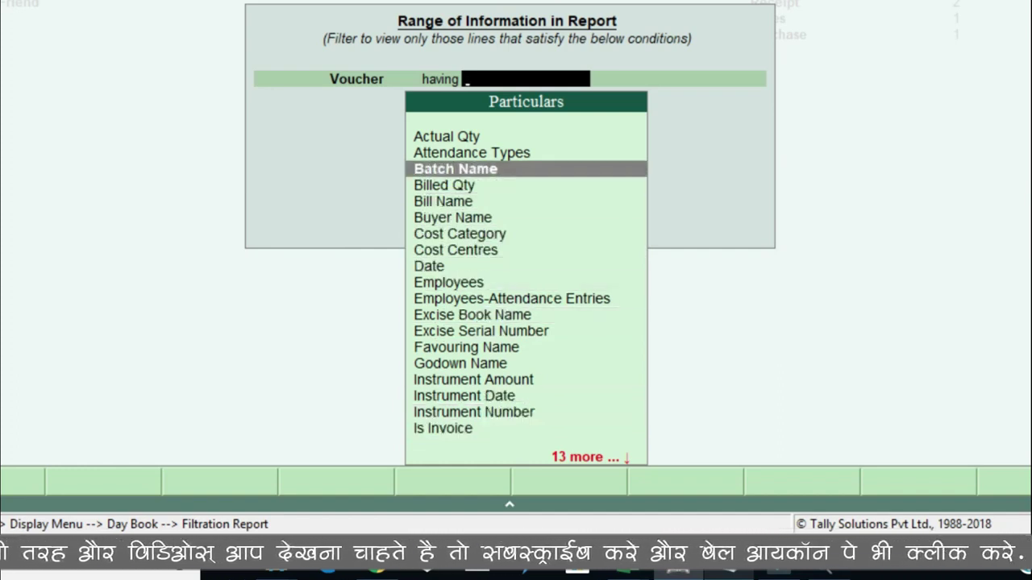
{"action": "key", "text": "Down"}
{"action": "key", "text": "Down"}
{"action": "key", "text": "Down"}
{"action": "key", "text": "Down"}
{"action": "key", "text": "Down"}
{"action": "key", "text": "Down"}
{"action": "key", "text": "Down"}
{"action": "key", "text": "Down"}
{"action": "key", "text": "Down"}
{"action": "key", "text": "Down"}
{"action": "key", "text": "Down"}
{"action": "key", "text": "Down"}
{"action": "key", "text": "Down"}
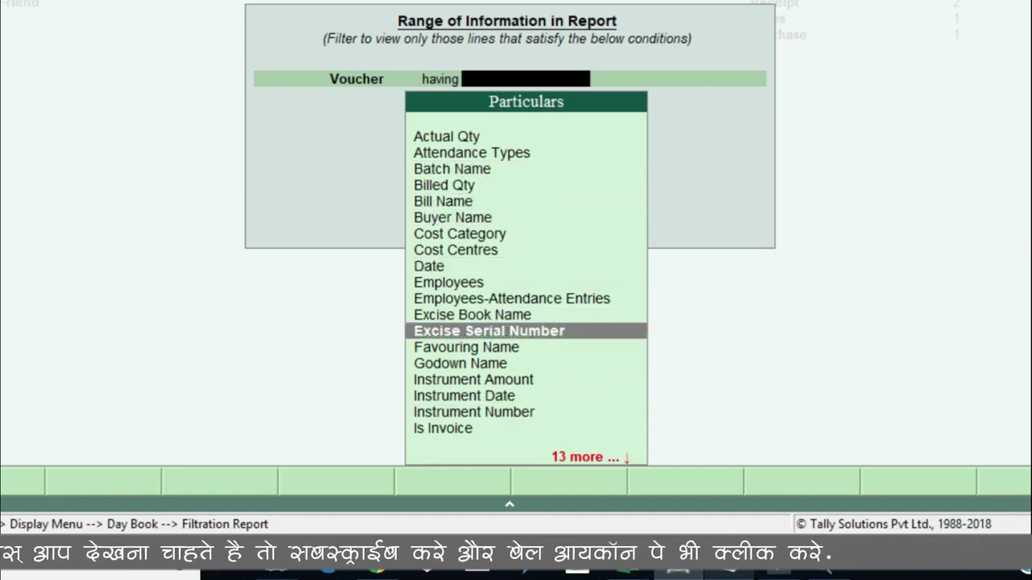
{"action": "key", "text": "Up"}
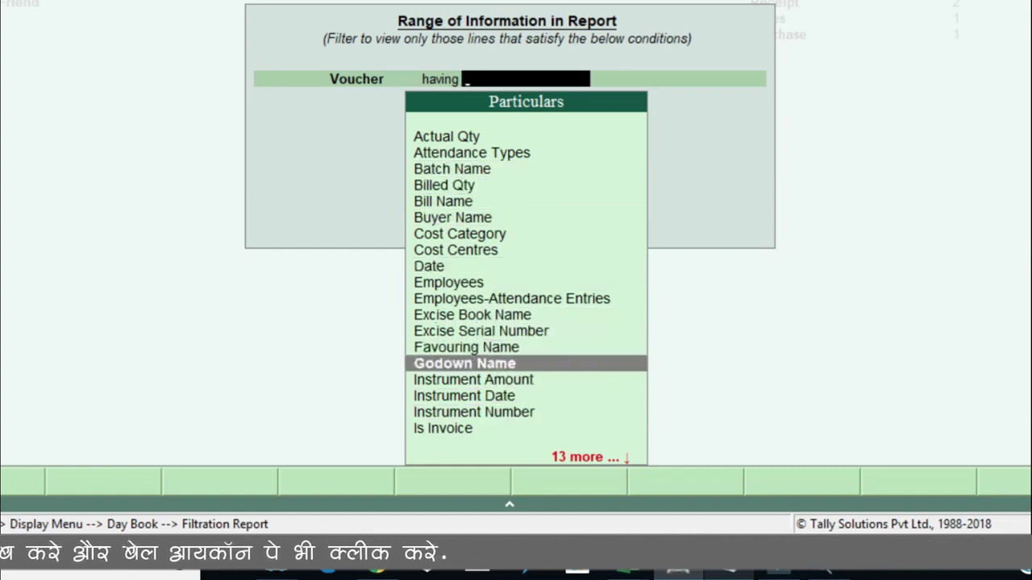
{"action": "key", "text": "Up"}
{"action": "key", "text": "Up"}
{"action": "key", "text": "Up"}
{"action": "key", "text": "Up"}
{"action": "key", "text": "Up"}
{"action": "key", "text": "Up"}
{"action": "key", "text": "Up"}
{"action": "key", "text": "Up"}
{"action": "key", "text": "Up"}
{"action": "key", "text": "Up"}
{"action": "key", "text": "Up"}
{"action": "key", "text": "Up"}
{"action": "key", "text": "Up"}
{"action": "key", "text": "Up"}
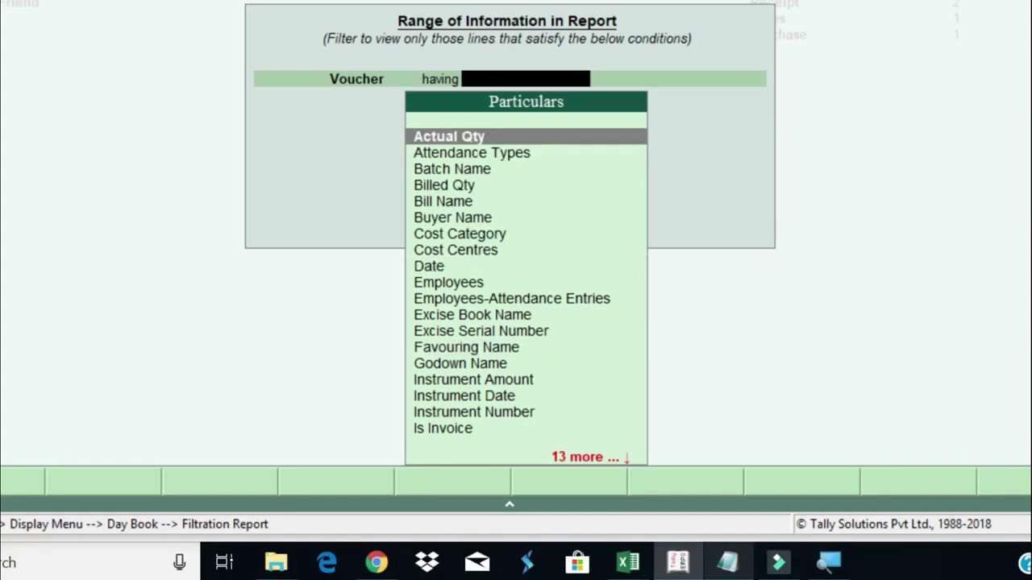
Choose Date as the voucher criterion for the filter
{"action": "key", "text": "Down"}
{"action": "key", "text": "Down"}
{"action": "key", "text": "Down"}
{"action": "key", "text": "Down"}
{"action": "key", "text": "Down"}
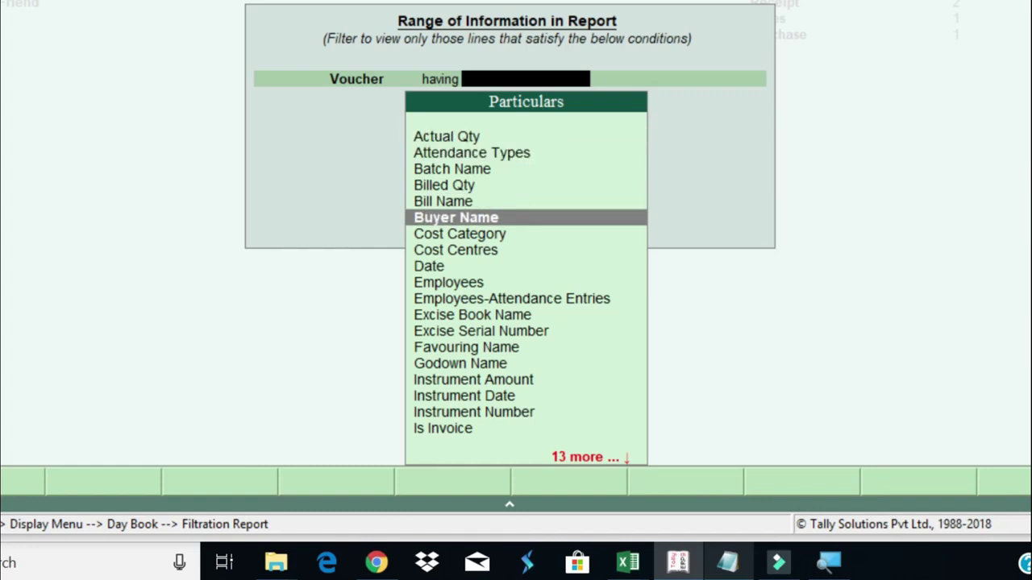
{"action": "key", "text": "Down"}
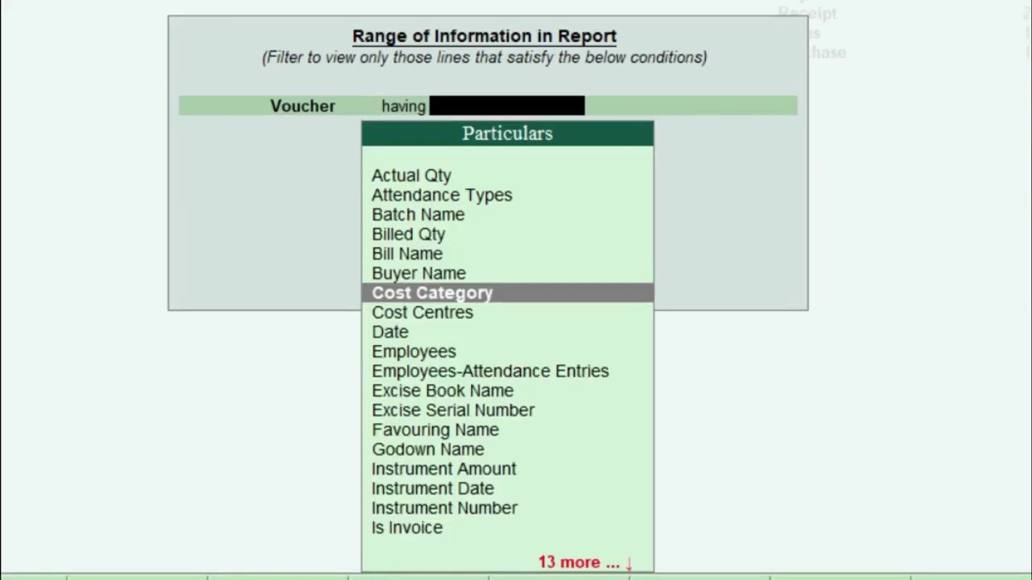
{"action": "key", "text": "Down"}
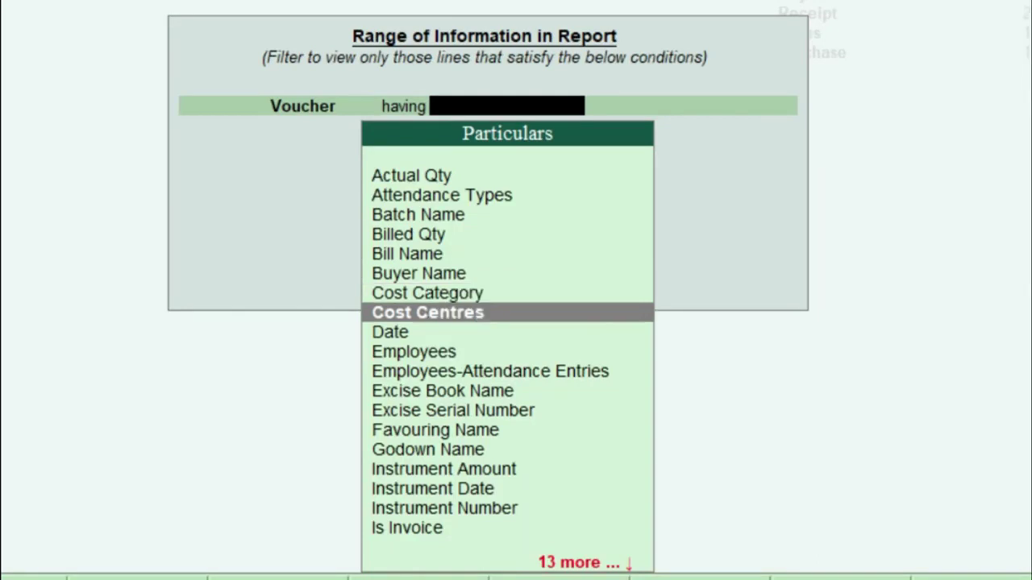
{"action": "key", "text": "Down"}
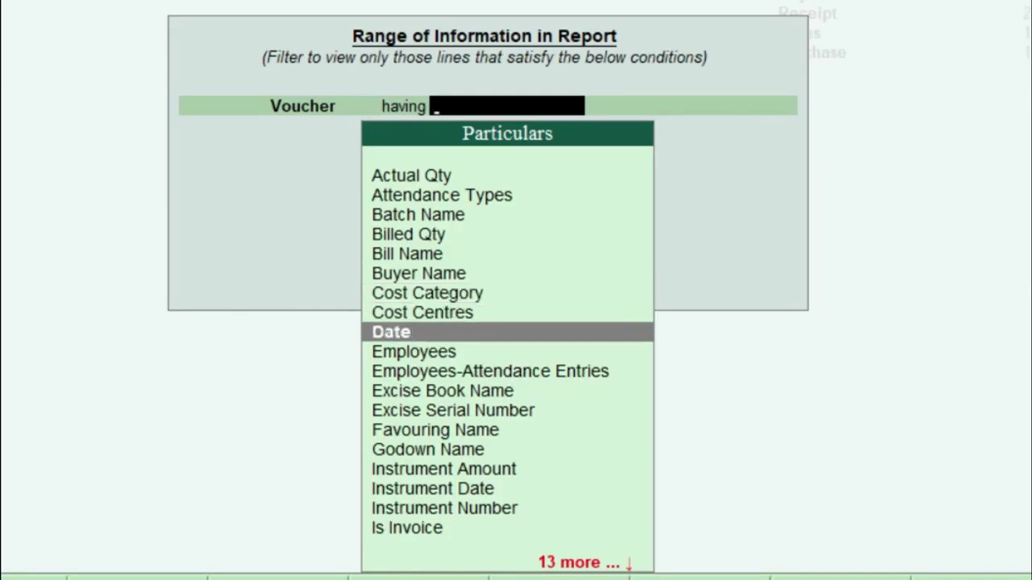
{"action": "key", "text": "Return"}
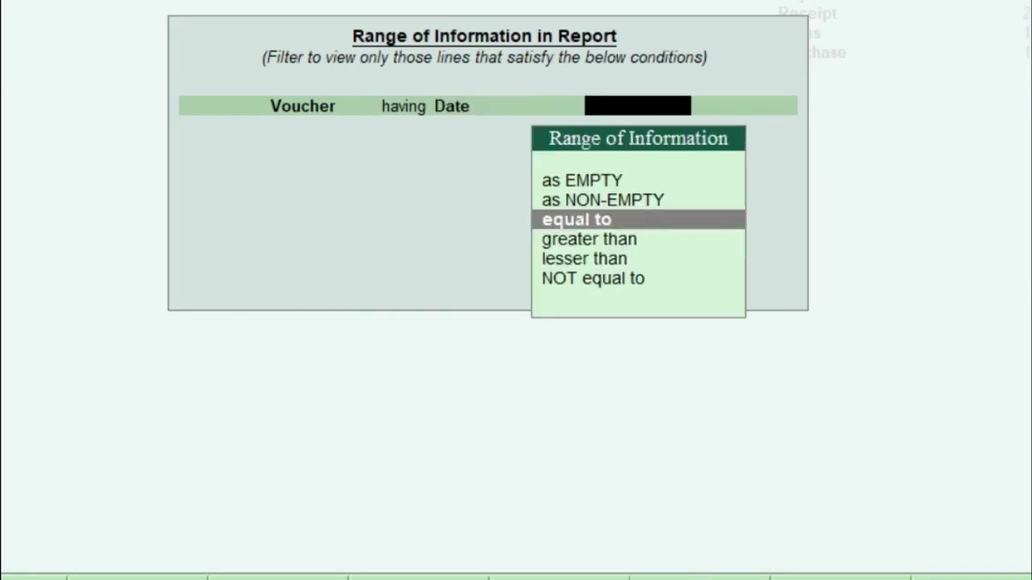
Review the comparison options for the date criterion and choose equal to
{"action": "key", "text": "Up"}
{"action": "key", "text": "Up"}
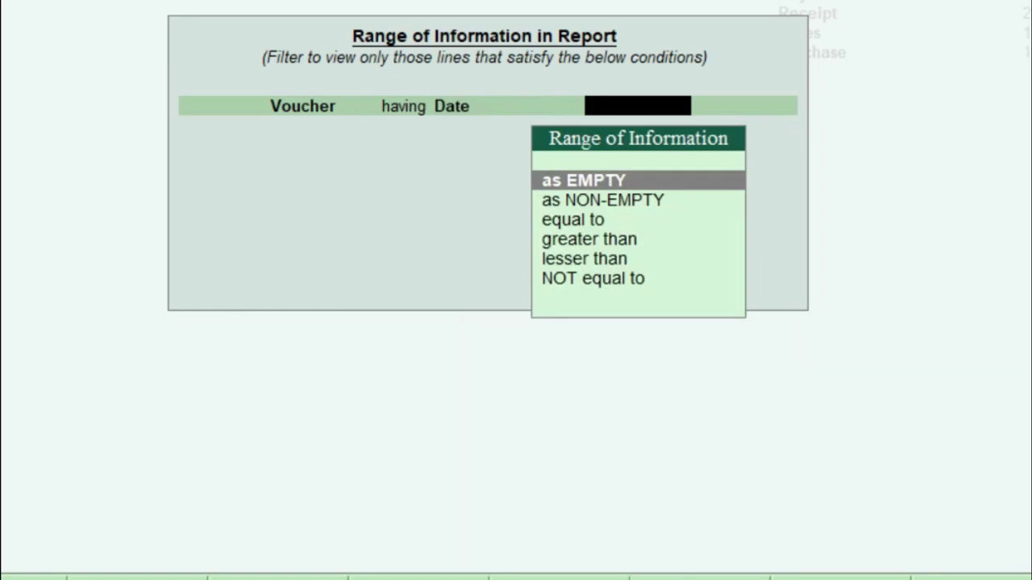
{"action": "key", "text": "Down"}
{"action": "key", "text": "Up"}
{"action": "key", "text": "Down"}
{"action": "key", "text": "Down"}
{"action": "key", "text": "Down"}
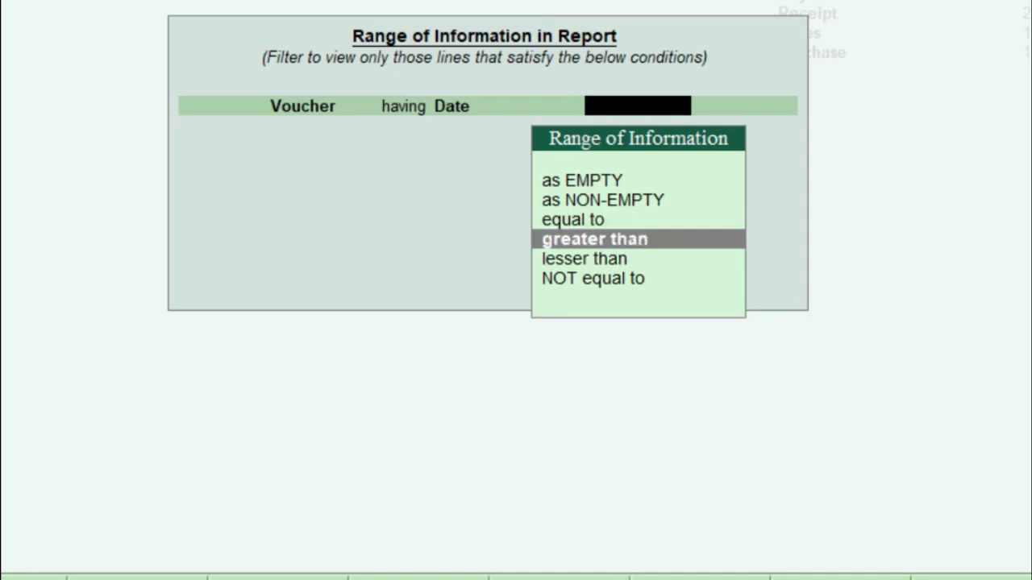
{"action": "key", "text": "Down"}
{"action": "key", "text": "Down"}
{"action": "key", "text": "Up"}
{"action": "key", "text": "Up"}
{"action": "key", "text": "Up"}
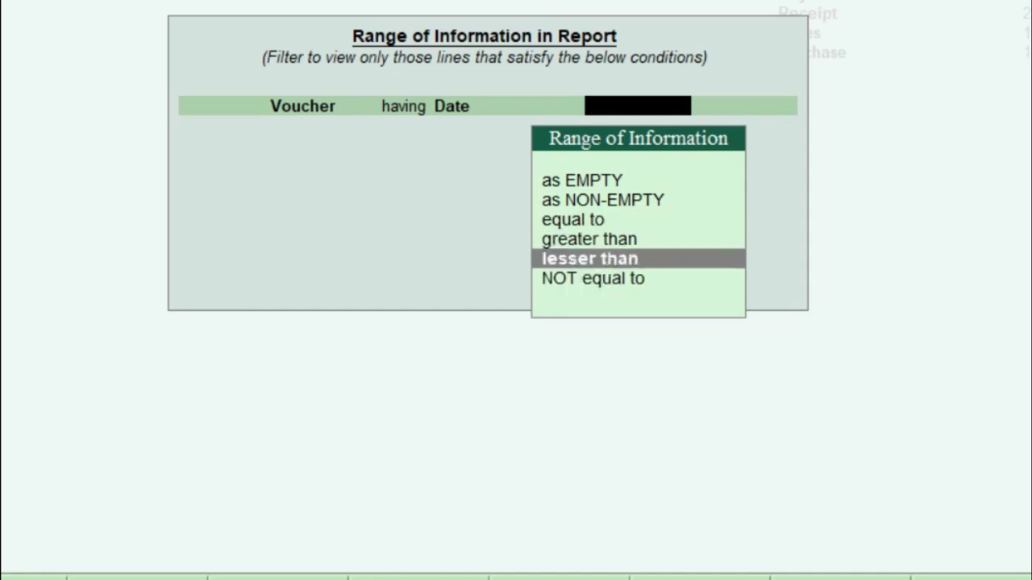
{"action": "key", "text": "Return"}
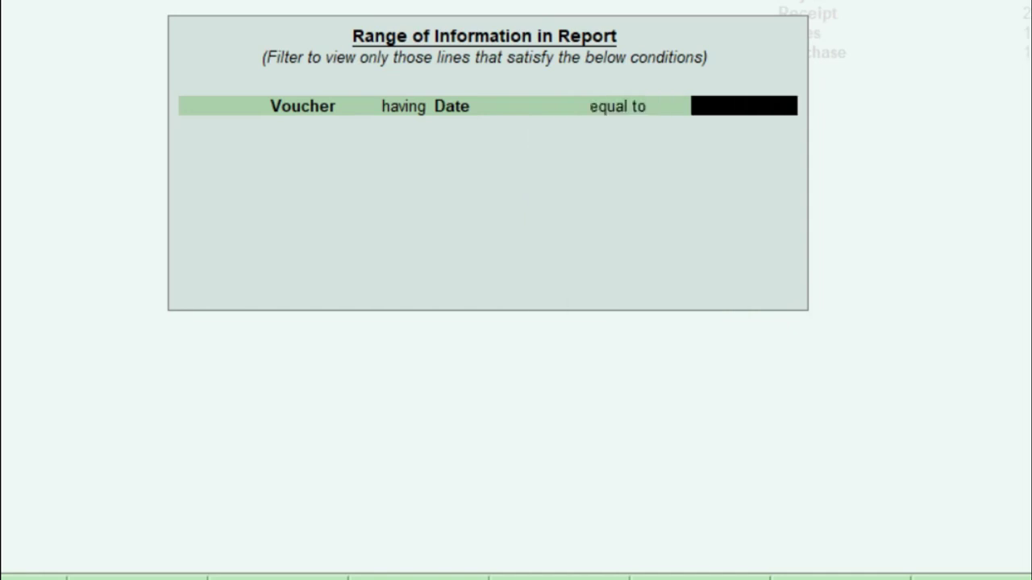
Set the filter date to 1-4-2019 and end the condition list to apply the filter to the Day Book
{"action": "type", "text": "1-4"}
{"action": "key", "text": "Return"}
{"action": "key", "text": "BackSpace"}
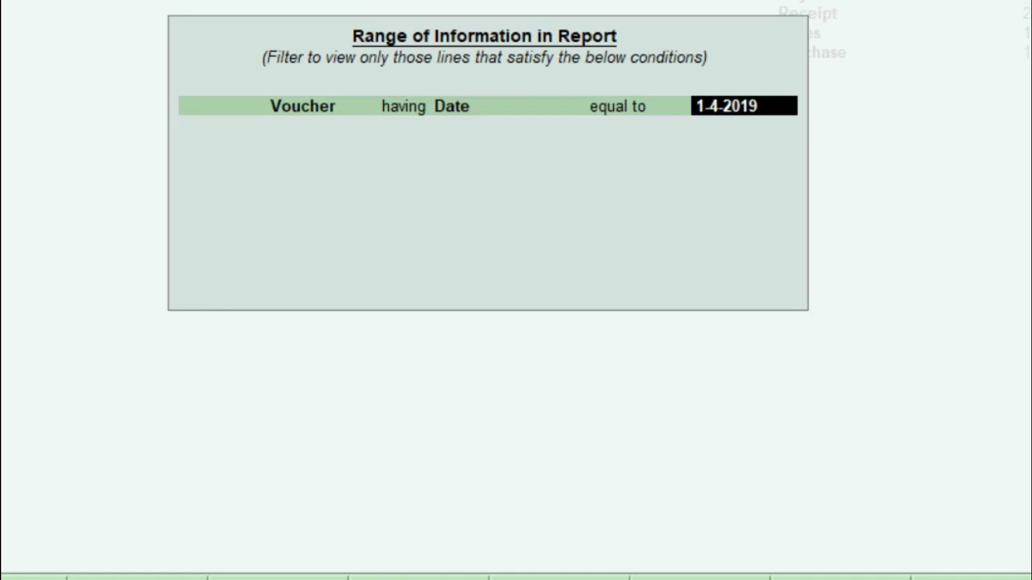
{"action": "key", "text": "Return"}
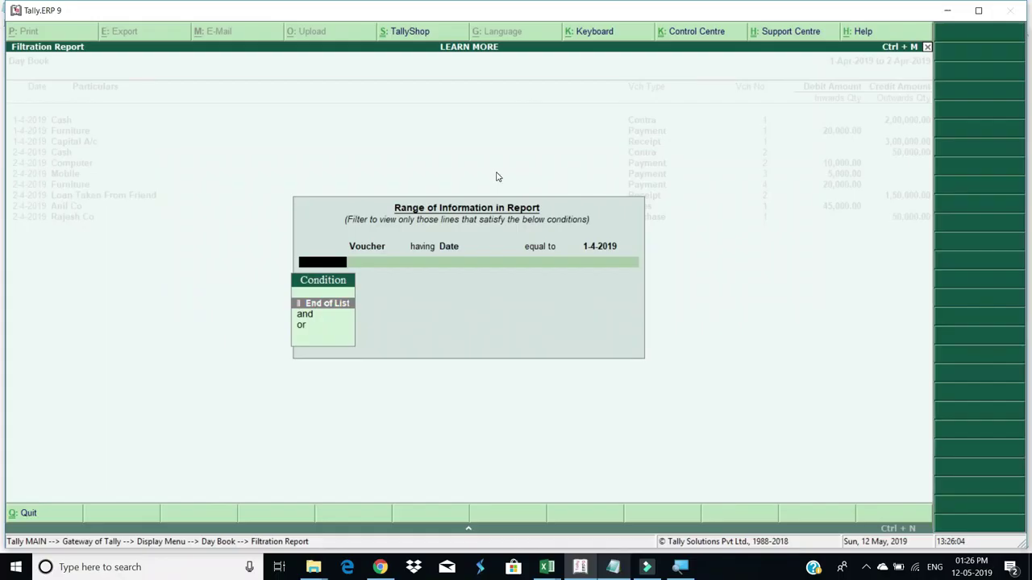
{"action": "key", "text": "Return"}
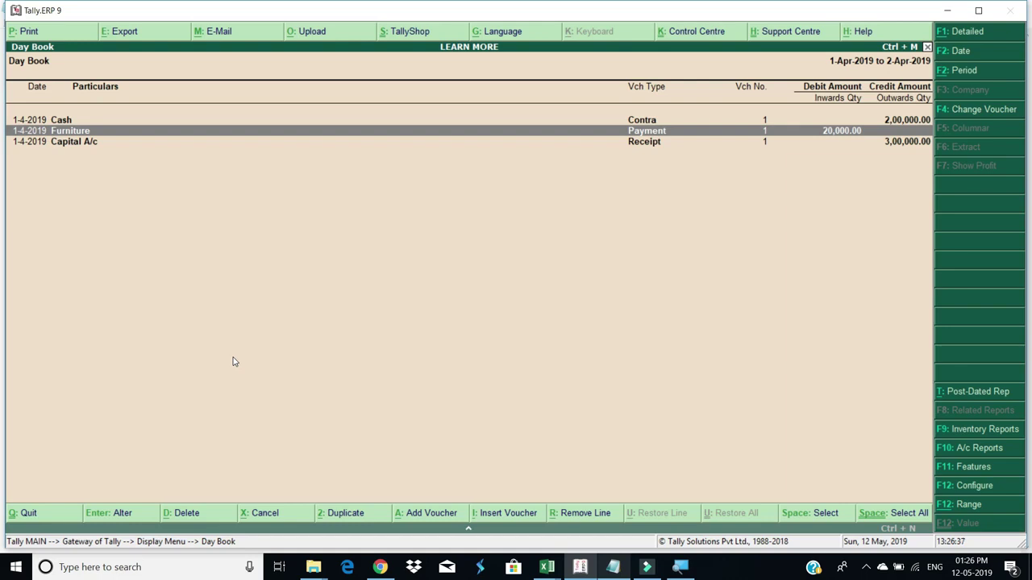
Open the Furniture payment voucher, browse the previous and next vouchers, and return to the Day Book
{"action": "key", "text": "Return"}
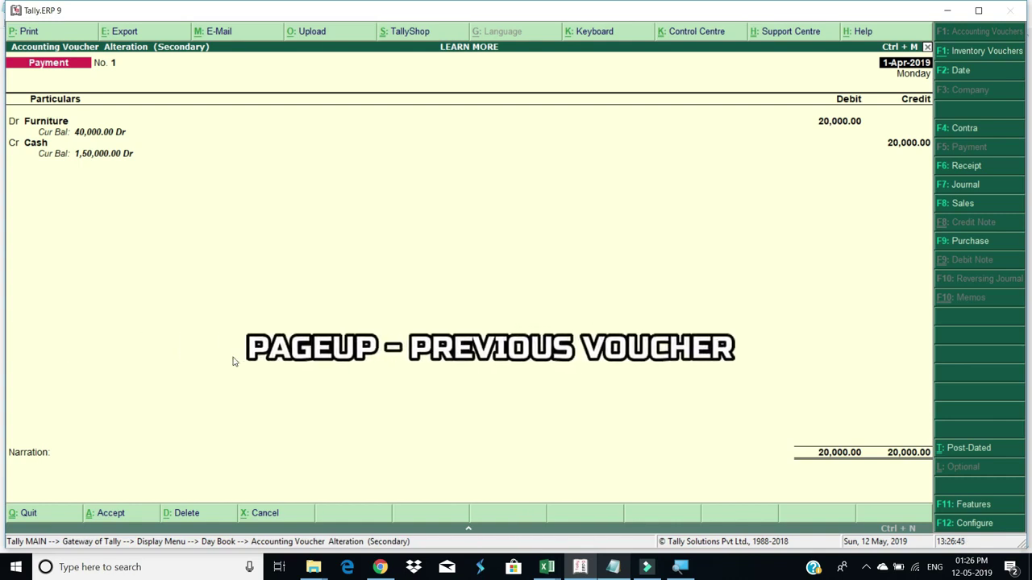
{"action": "key", "text": "Page_Up"}
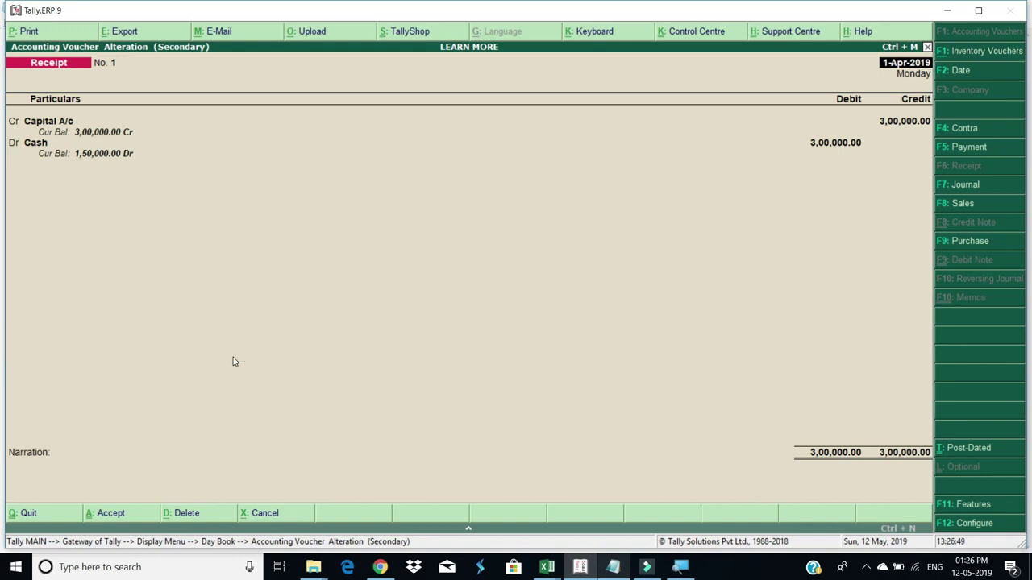
{"action": "key", "text": "Page_Down"}
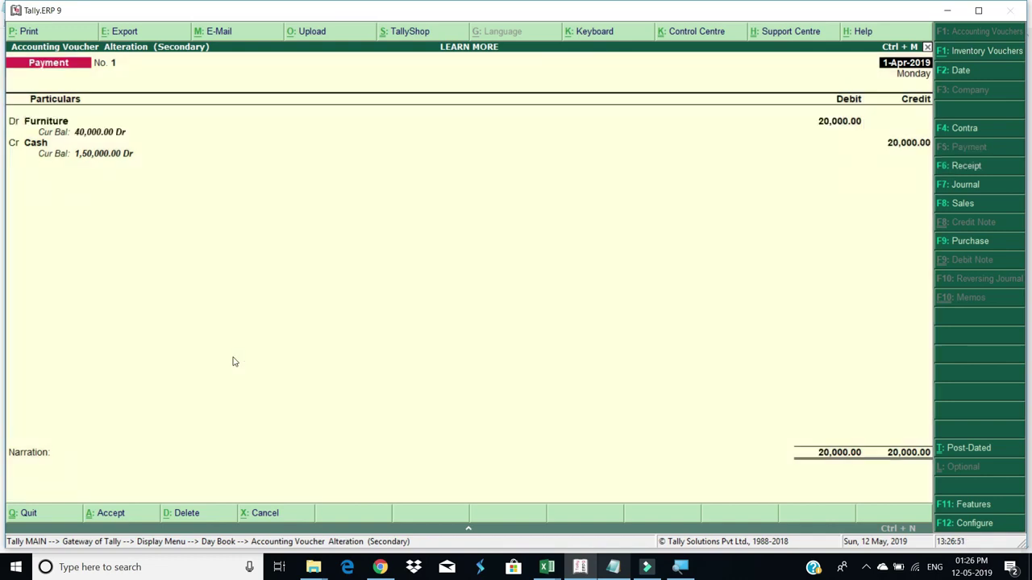
{"action": "key", "text": "Page_Down"}
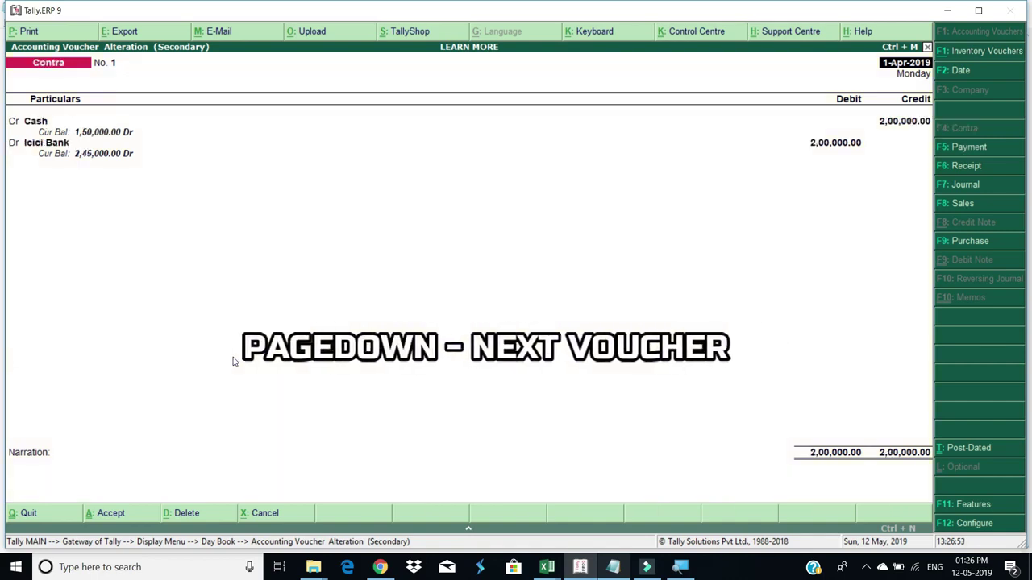
{"action": "key", "text": "Page_Up"}
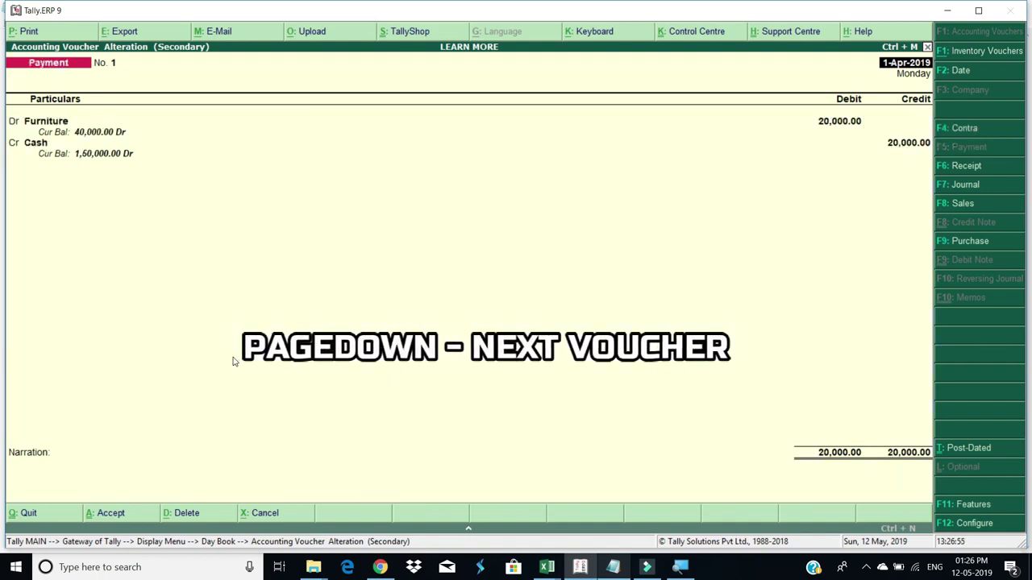
{"action": "key", "text": "Page_Up"}
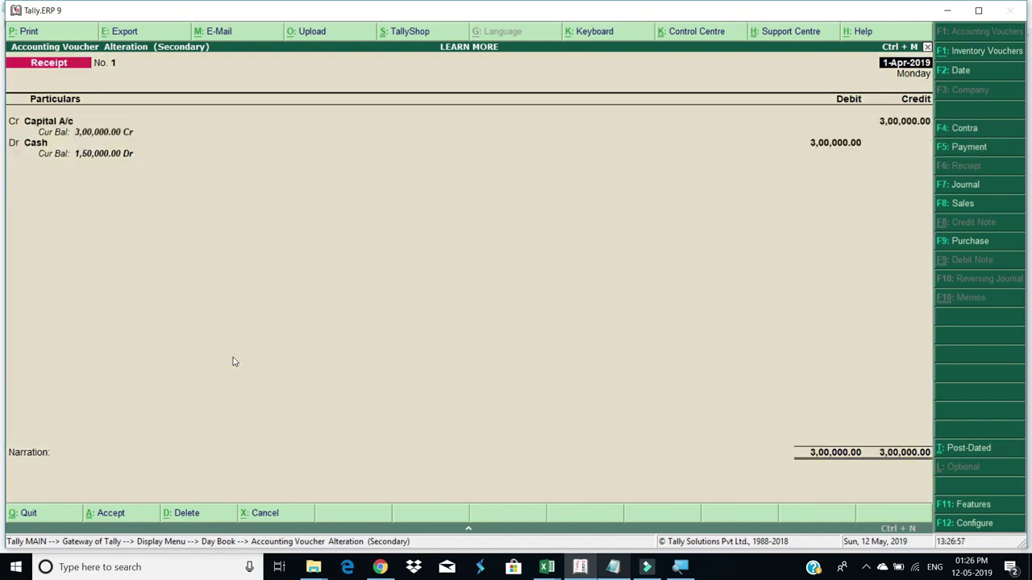
{"action": "key", "text": "Escape"}
{"action": "key", "text": "y"}
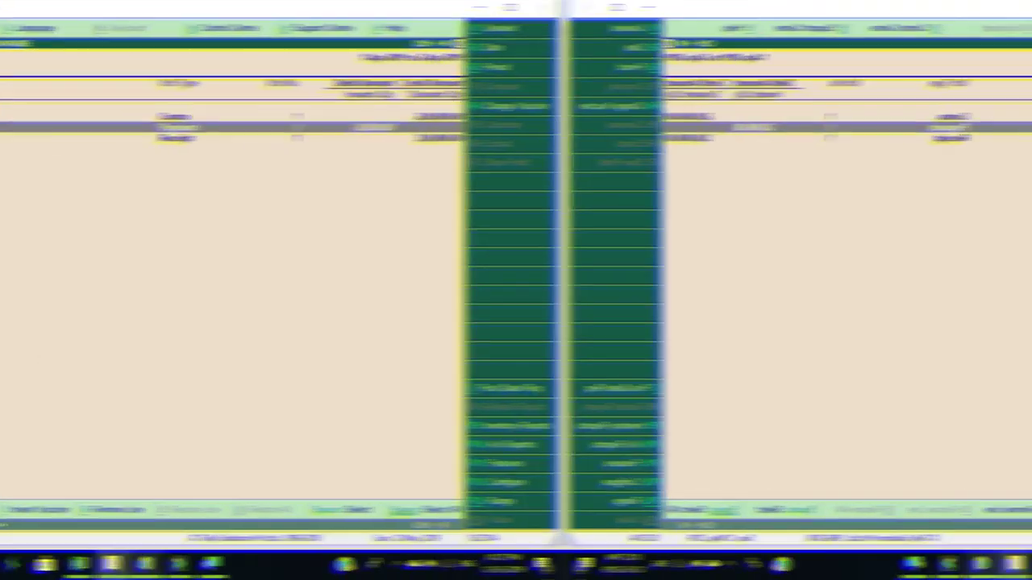
Reopen the 1-4-2019 Furniture payment voucher for alteration and go to its debit ledger entry
{"action": "key", "text": "Return"}
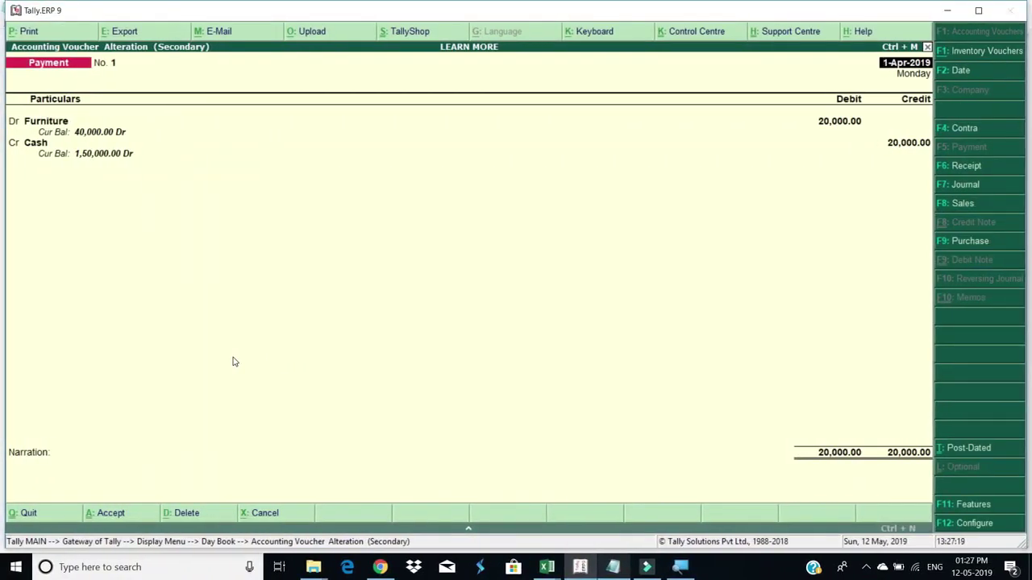
{"action": "key", "text": "Return"}
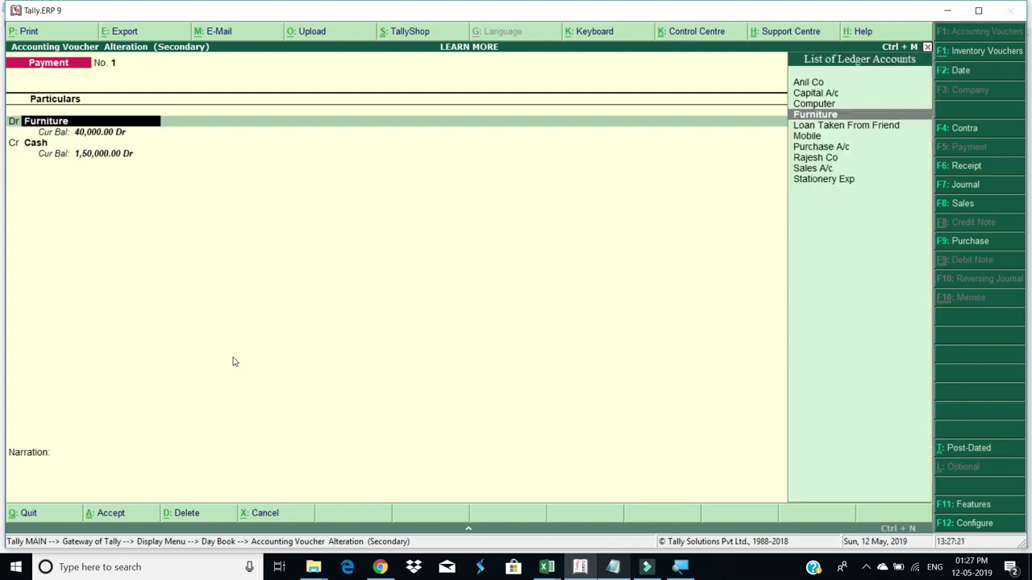